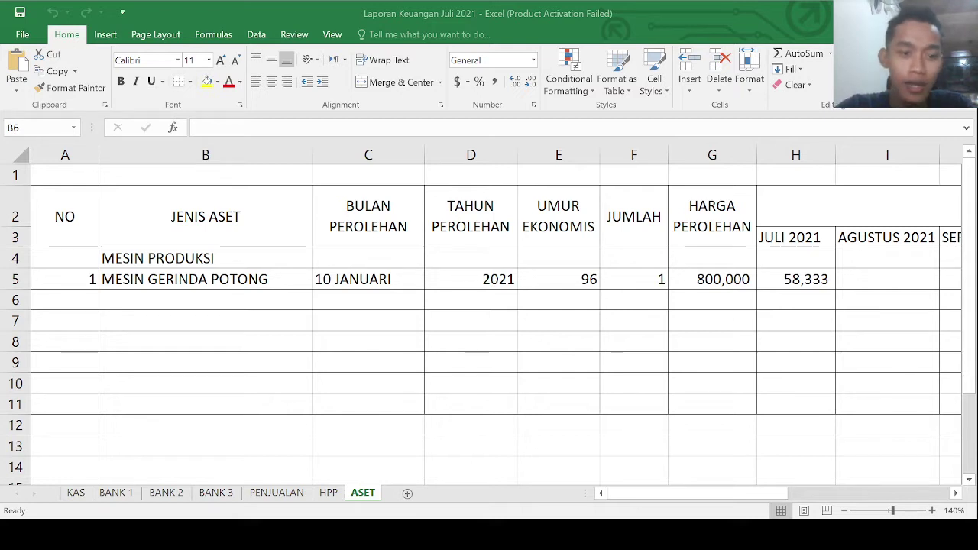
# - Add a new worksheet named HUTANG PIUTANG after the ASET sheet and set its zoom to 140%
pyautogui.click(135, 535)
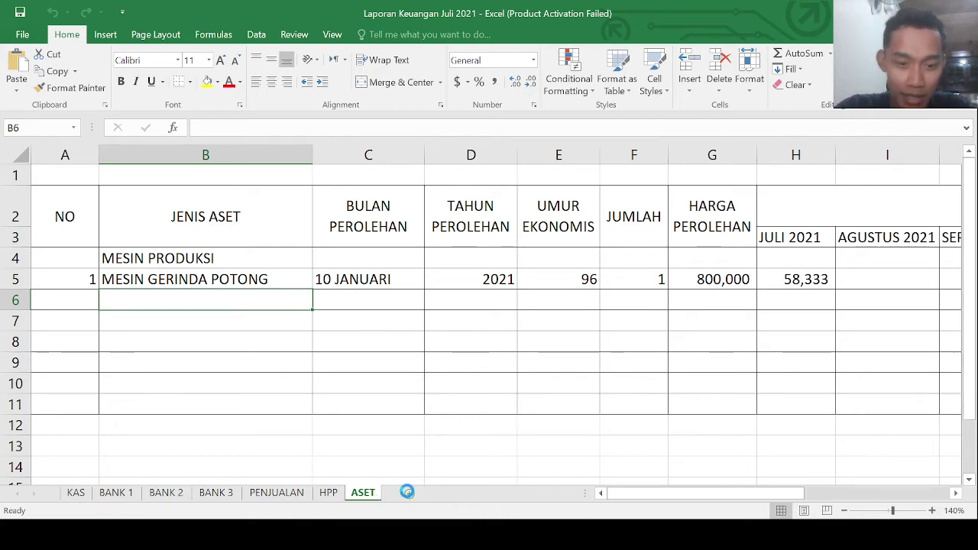
pyautogui.click(408, 494)
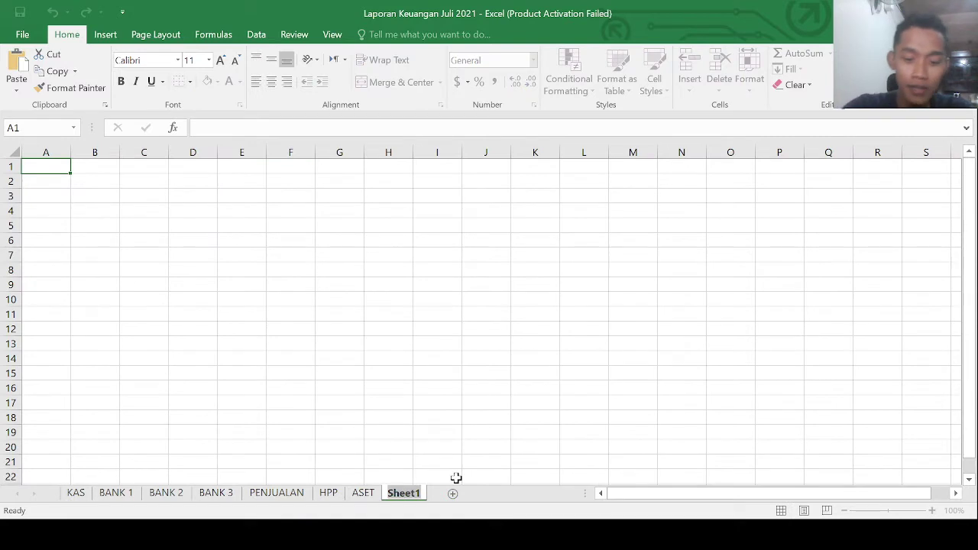
pyautogui.hotkey('alt', 'h')
pyautogui.write('or')
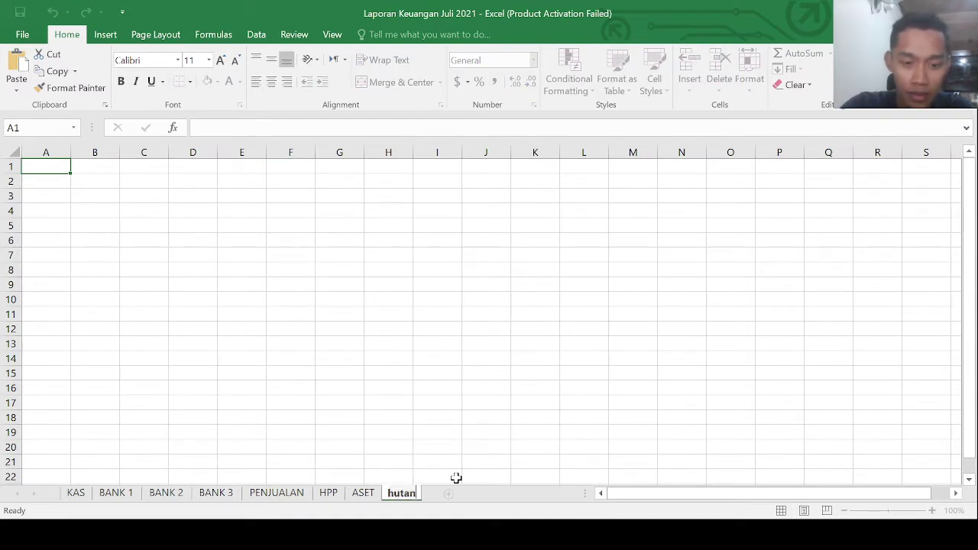
pyautogui.write('hut')
pyautogui.press('BackSpace')
pyautogui.press('BackSpace')
pyautogui.press('BackSpace')
pyautogui.write('HUTANG')
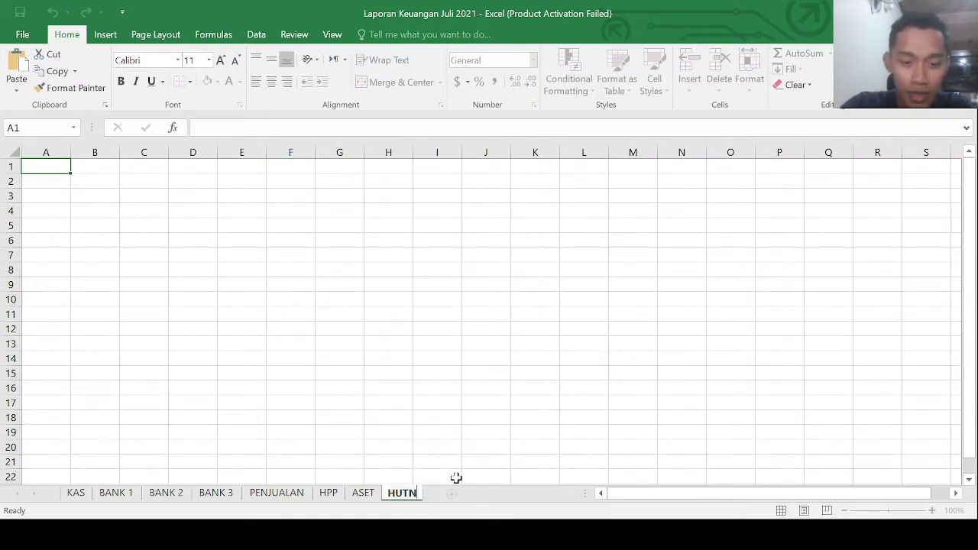
pyautogui.write(' PIUTANG')
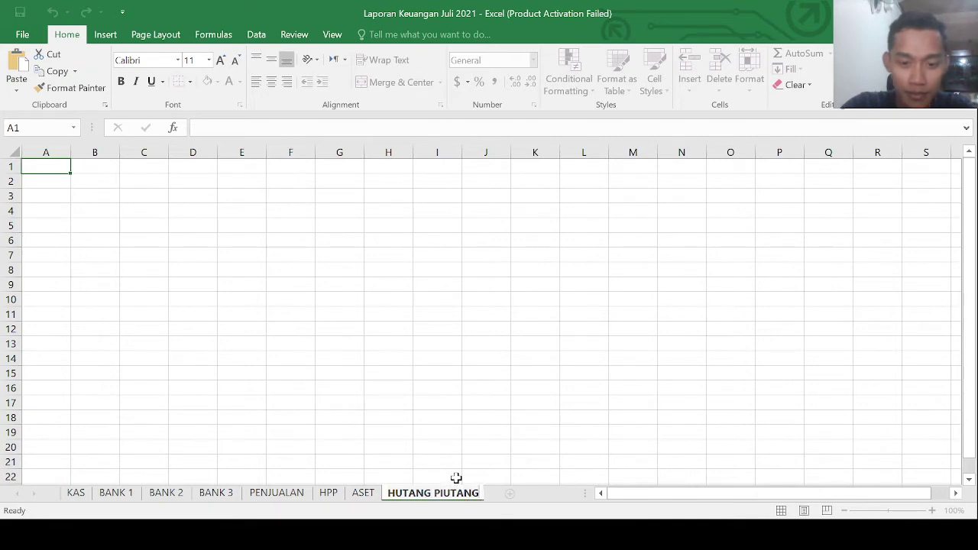
pyautogui.press('Return')
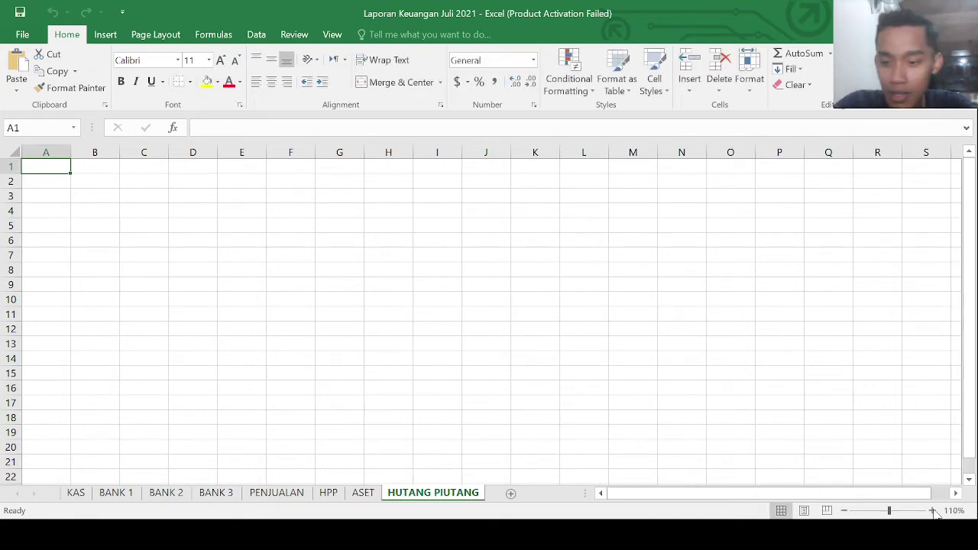
pyautogui.click(933, 511)
pyautogui.click(933, 510)
pyautogui.click(933, 511)
pyautogui.click(933, 511)
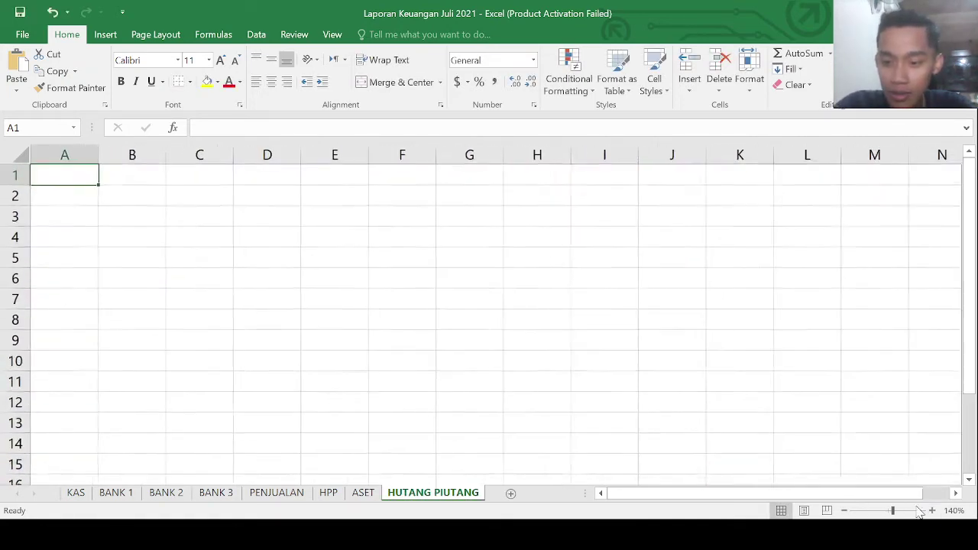
pyautogui.click(76, 198)
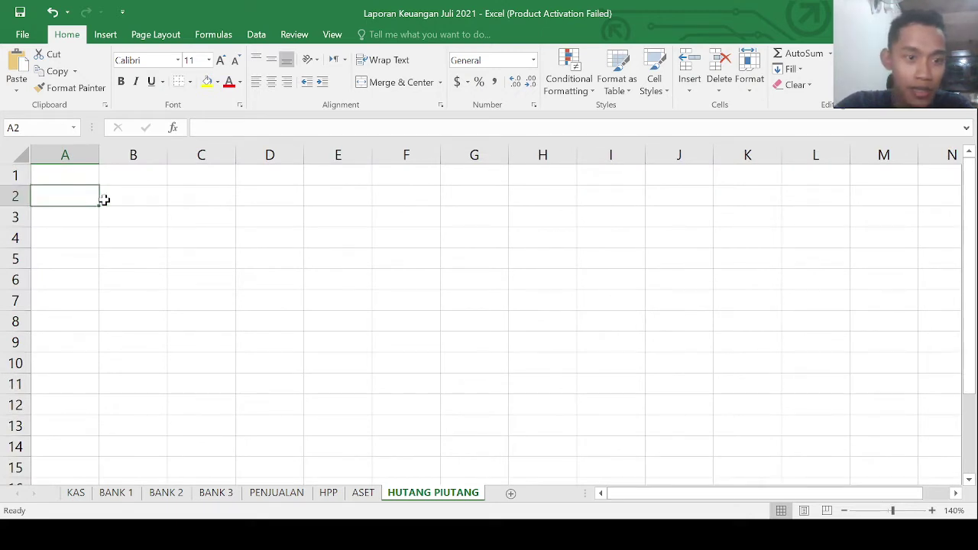
pyautogui.click(107, 199)
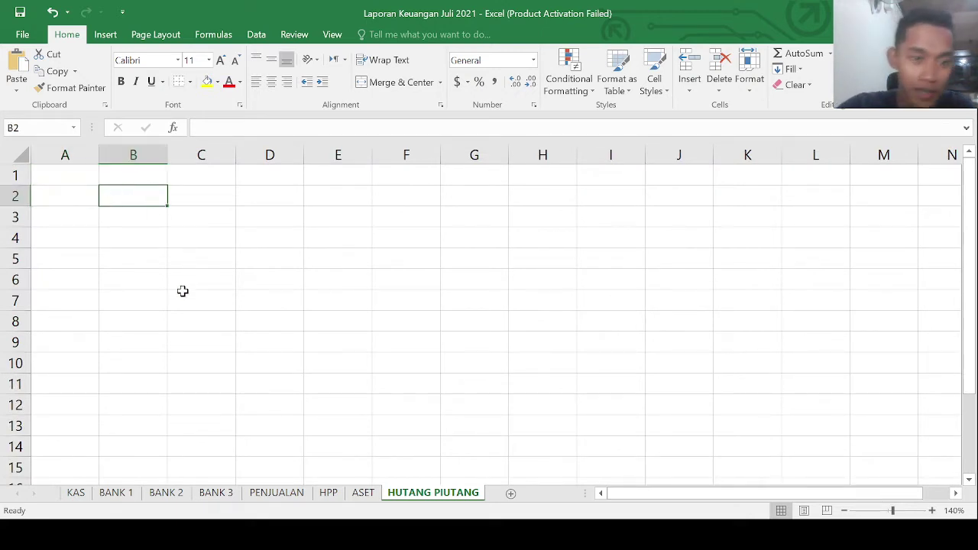
pyautogui.click(64, 195)
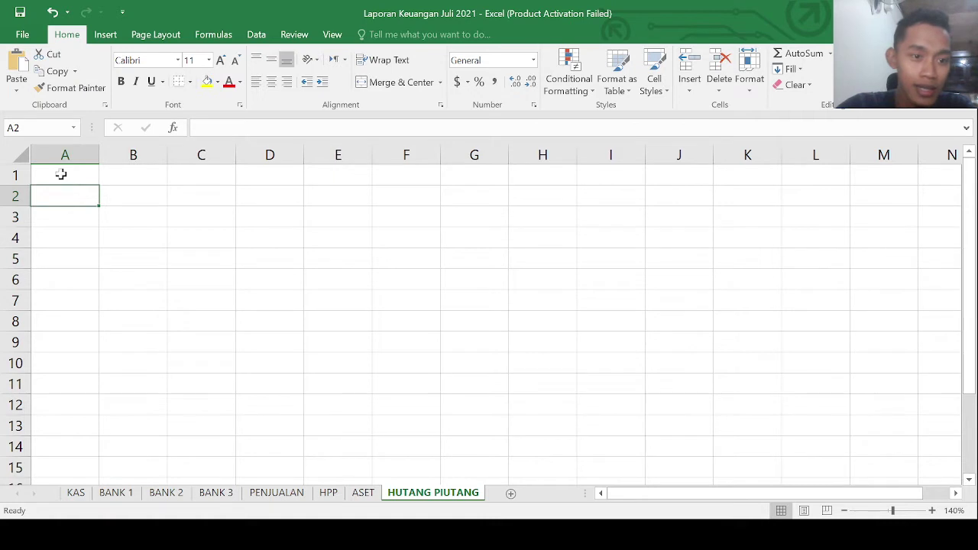
pyautogui.hotkey('alt', 'Tab')
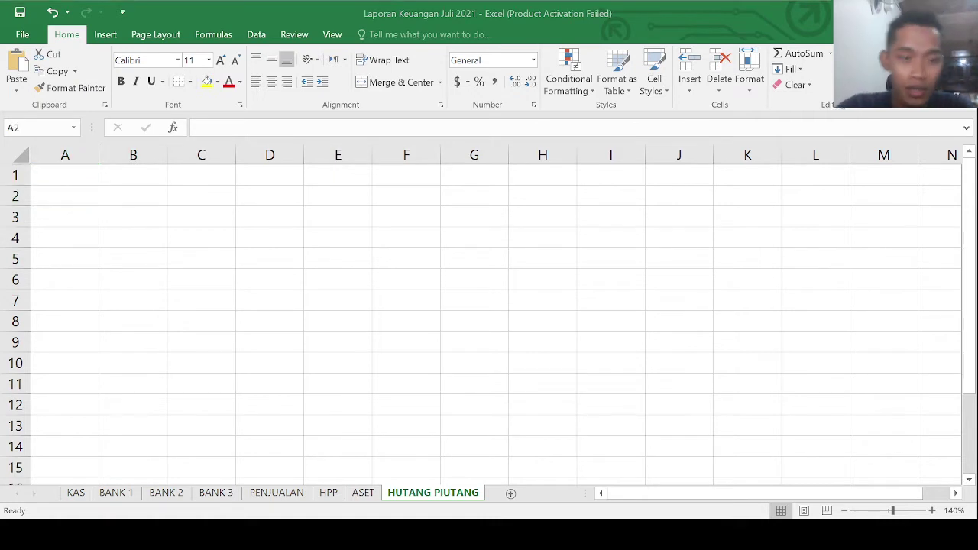
pyautogui.hotkey('alt', 'Tab')
pyautogui.hotkey('alt', 'Tab')
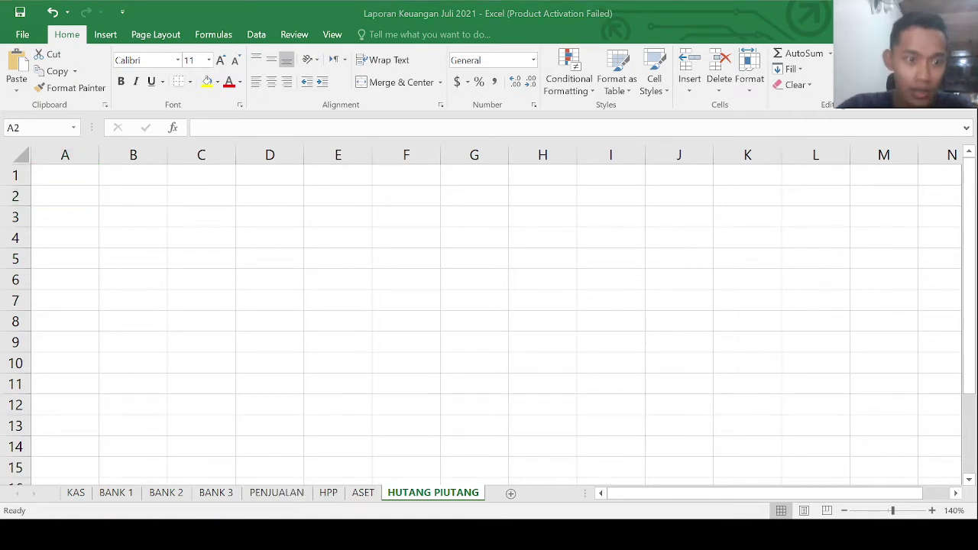
pyautogui.hotkey('alt', 'Tab')
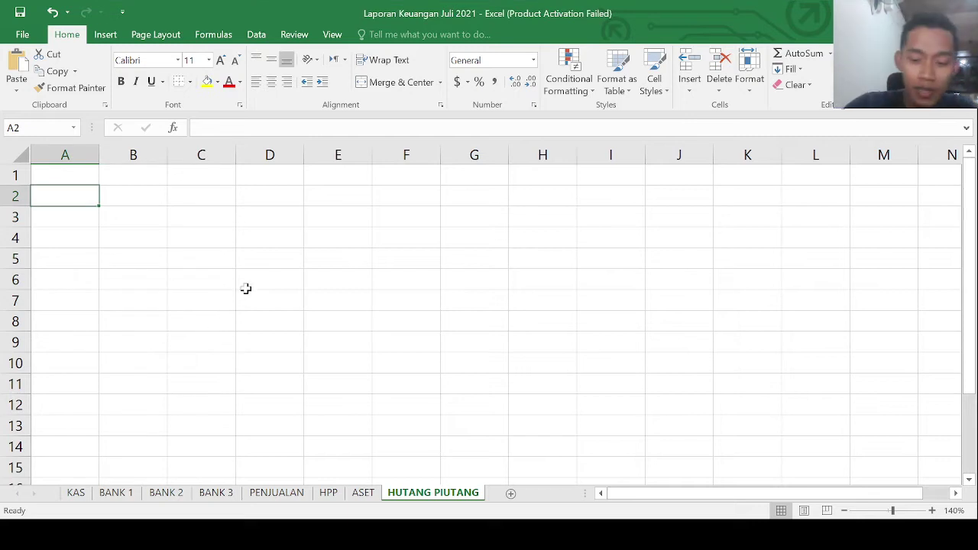
# - Enter the title "LAPORAN PIUTANG USAHA" in cell A1
pyautogui.press('Up')
pyautogui.write('LAPORAN P')
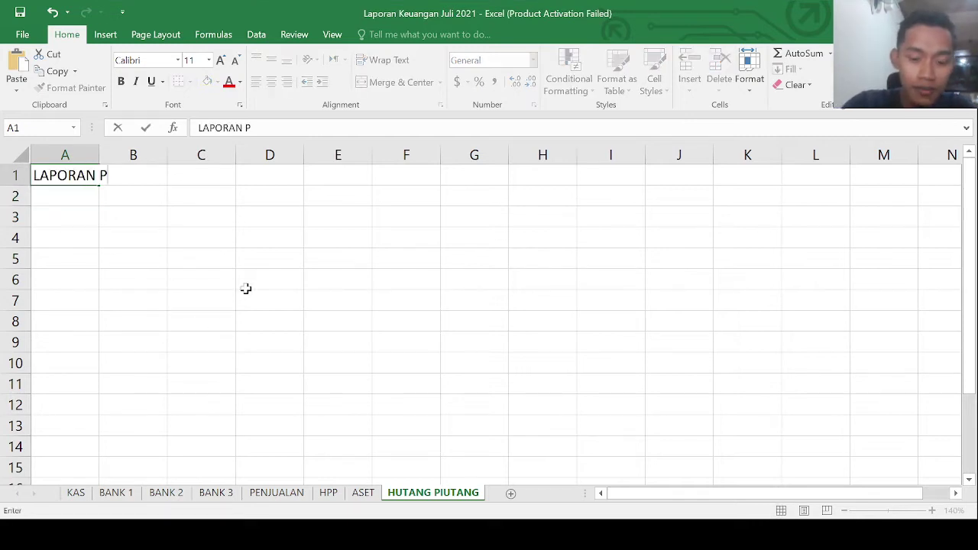
pyautogui.write('IUTANG USAHA')
pyautogui.press('Return')
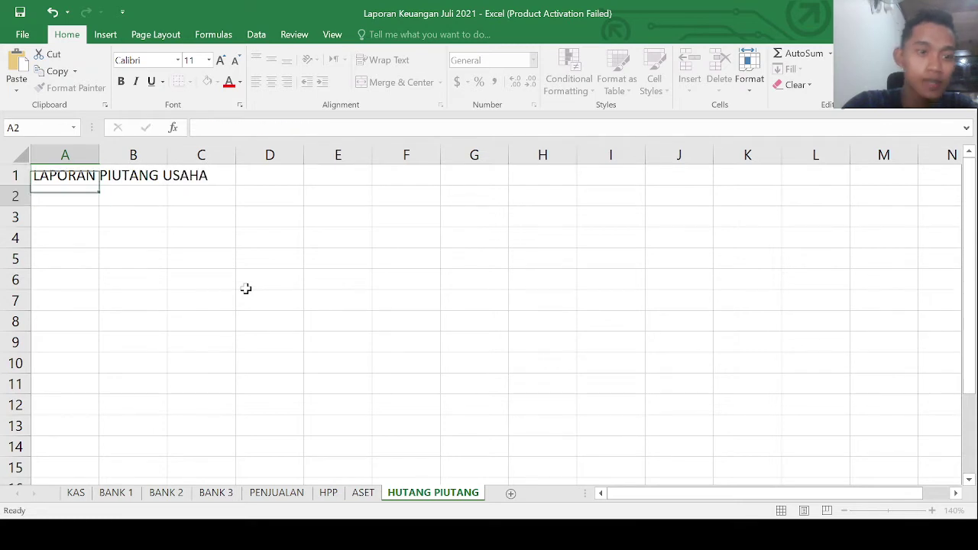
# - Enter the second report title "LAPORAN HUTANG USAHA" in cell A12
pyautogui.click(67, 215)
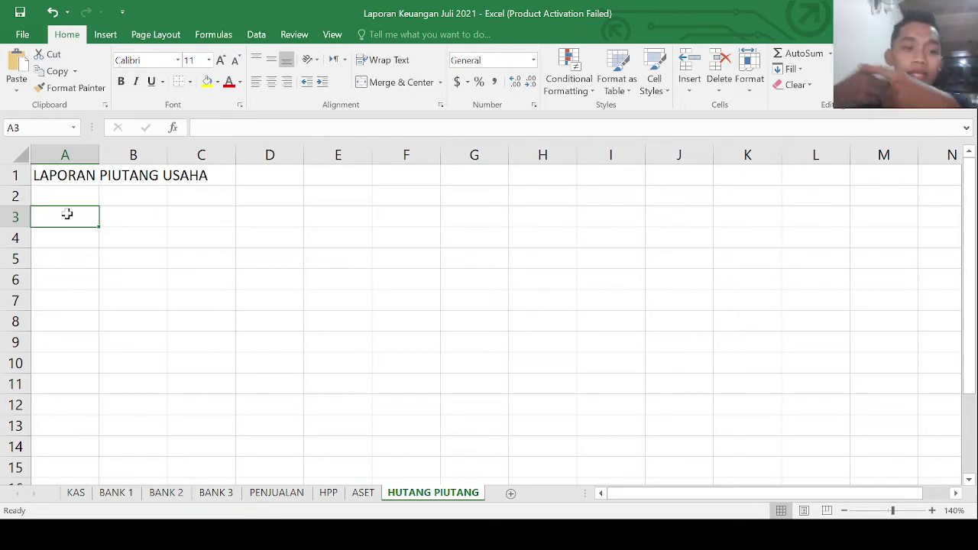
pyautogui.click(61, 402)
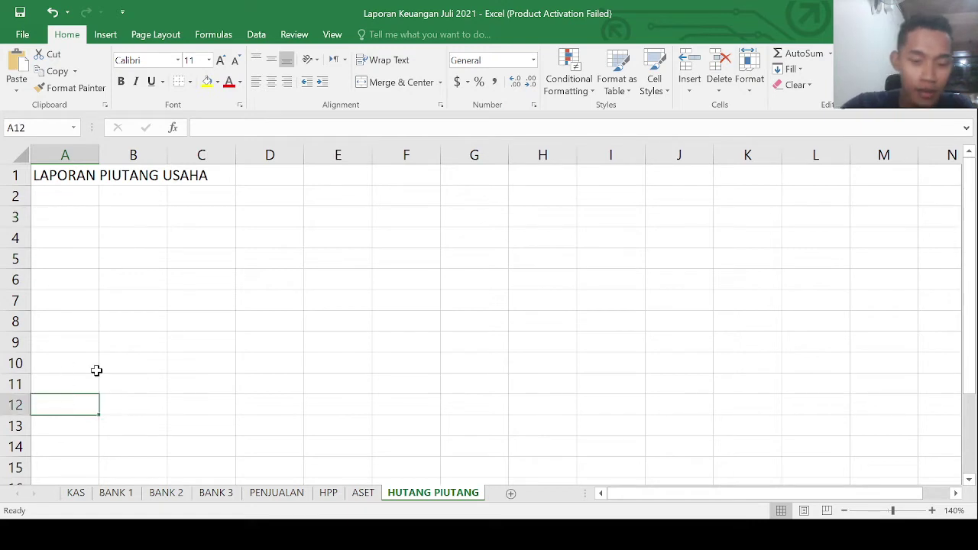
pyautogui.write('LAPORAN')
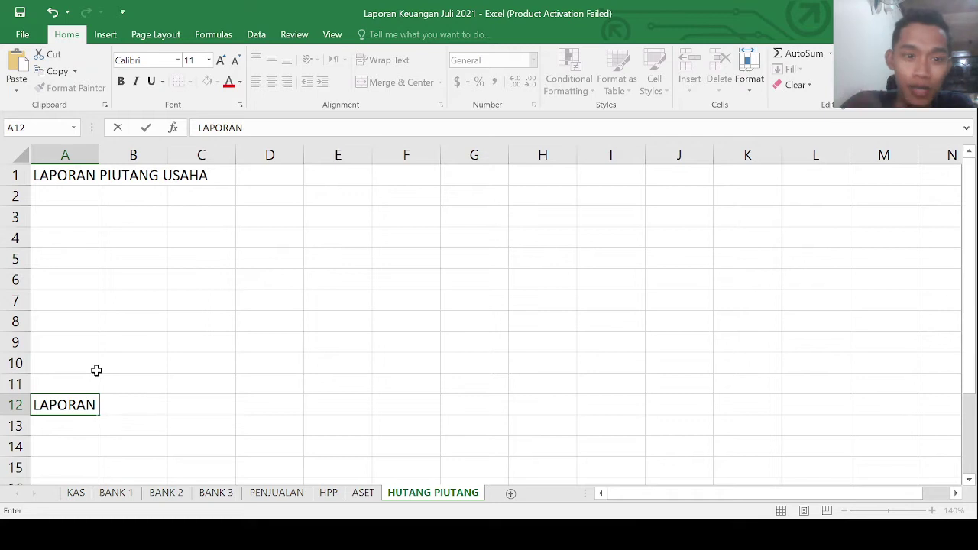
pyautogui.write('HUT')
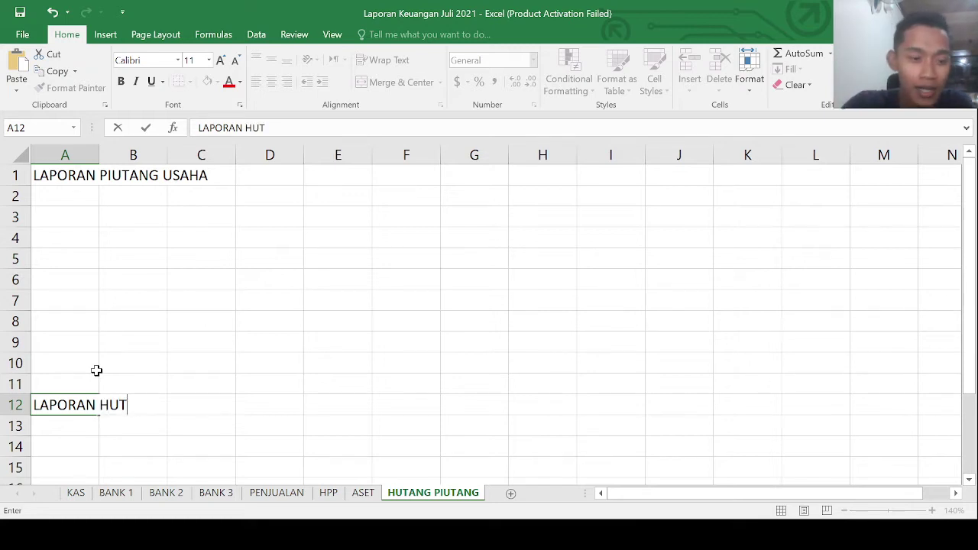
pyautogui.write('ANG USAHA')
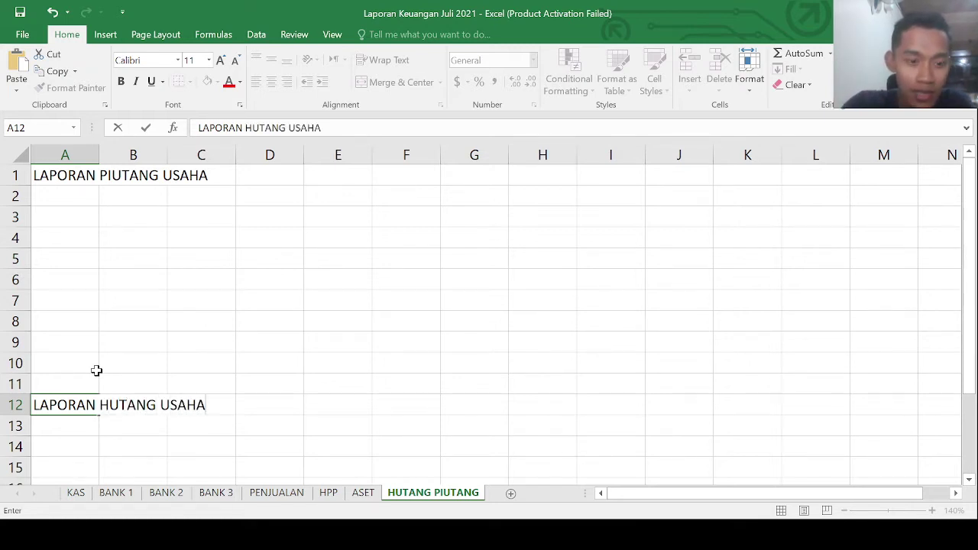
pyautogui.press('Return')
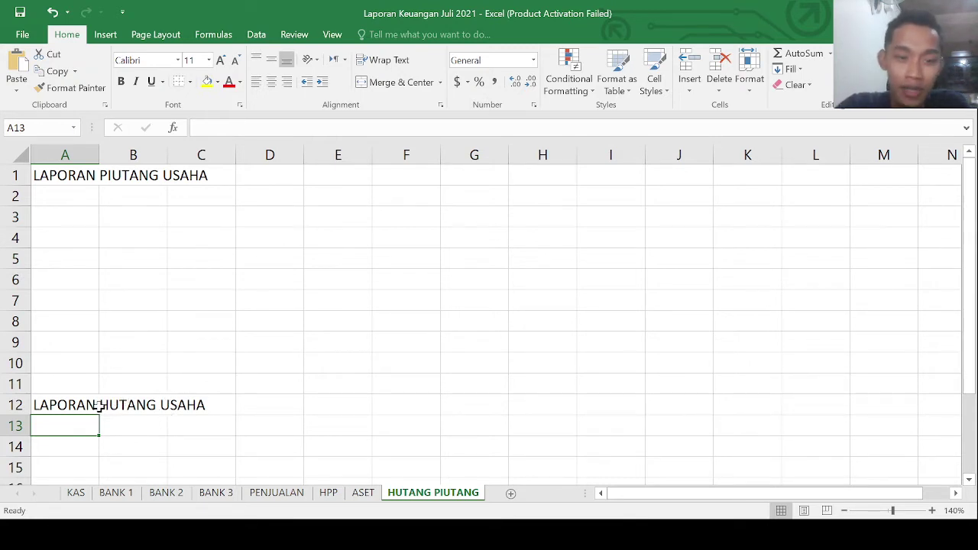
pyautogui.click(62, 191)
pyautogui.click(105, 212)
pyautogui.click(77, 216)
pyautogui.click(134, 218)
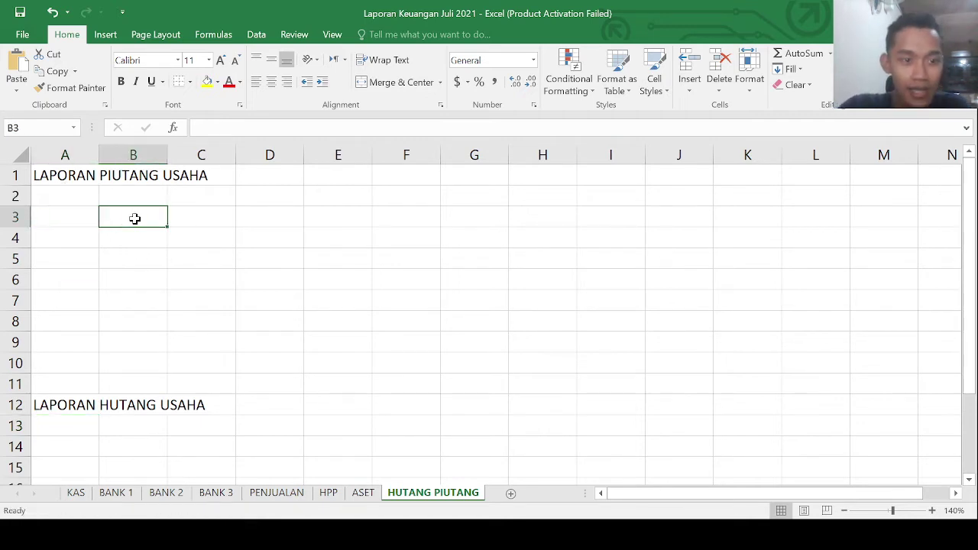
pyautogui.click(87, 216)
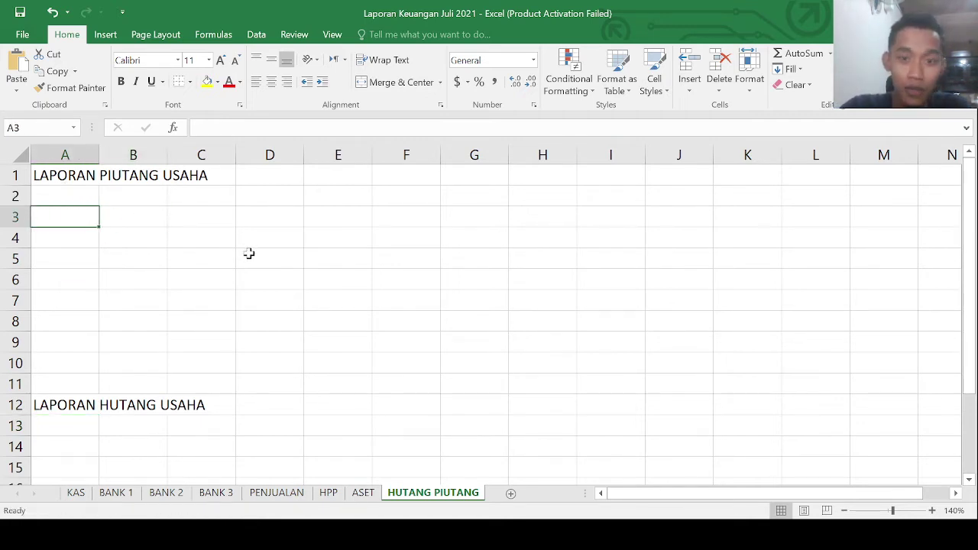
pyautogui.hotkey('alt', 'Tab')
pyautogui.hotkey('alt', 'Tab')
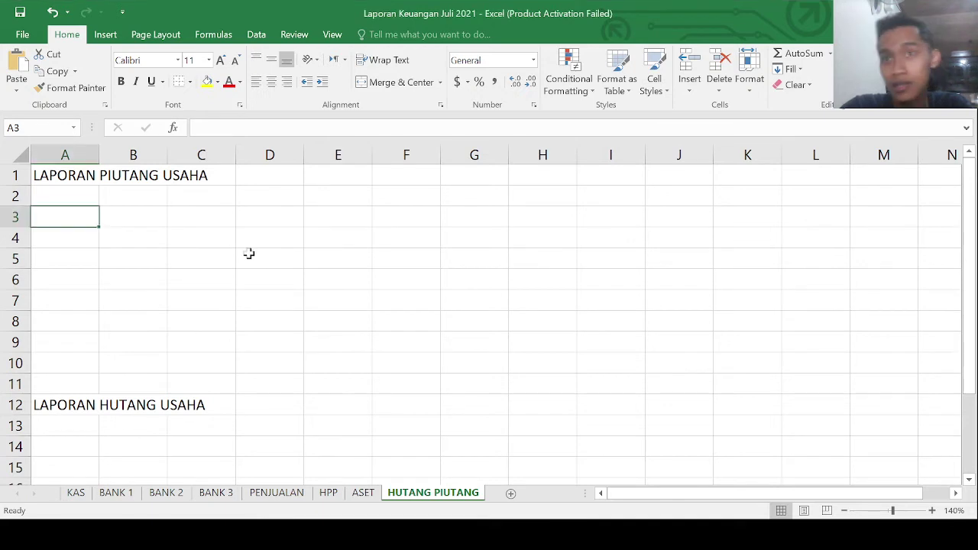
pyautogui.hotkey('alt', 'Tab')
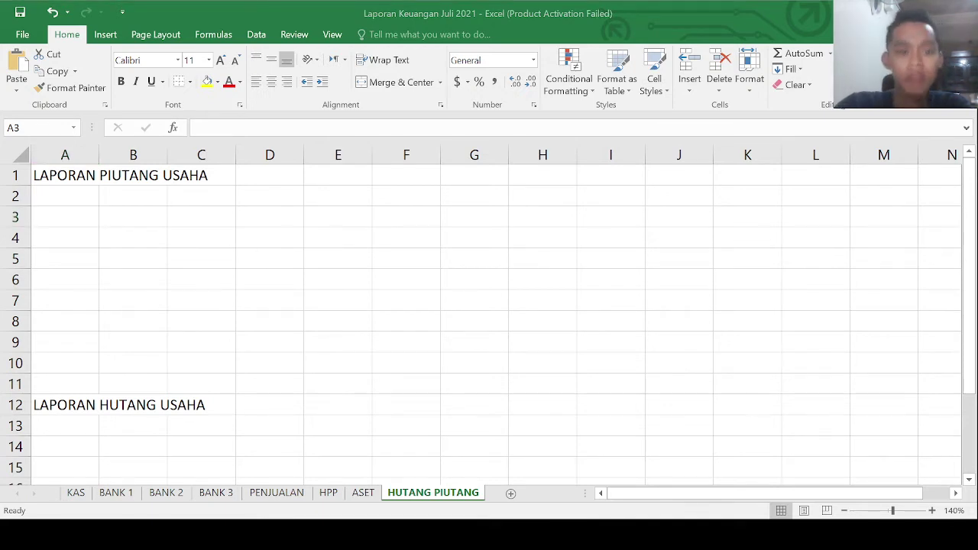
pyautogui.hotkey('alt', 'Tab')
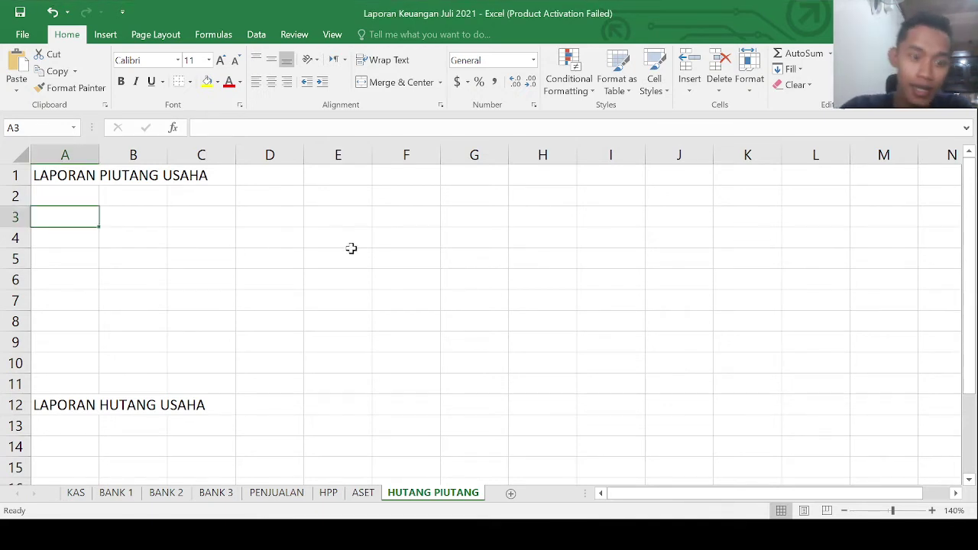
# - Enter the customer label "CUST :" in cell A3 under the receivables title
pyautogui.write('CUST')
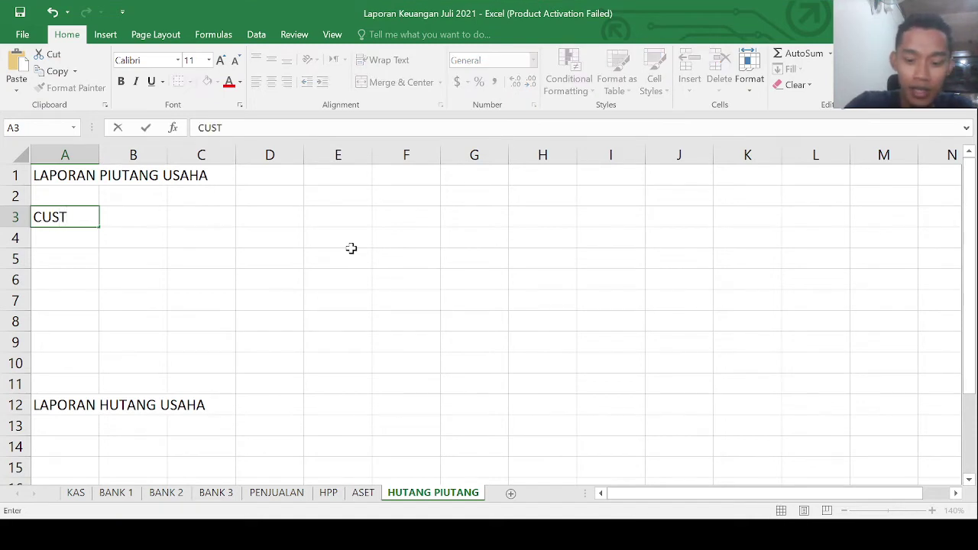
pyautogui.write(' :')
pyautogui.press('Tab')
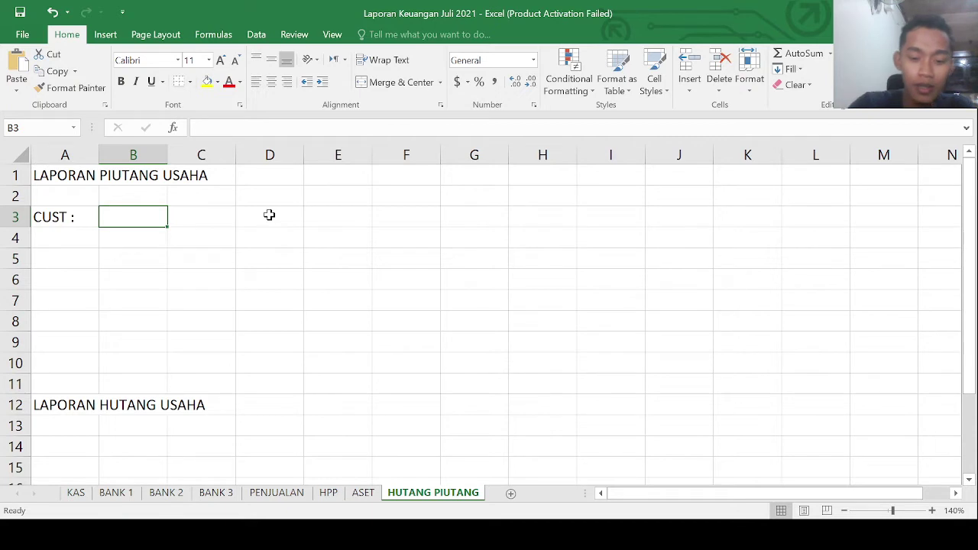
# - Enter the column headers TANGGAL, KETERANGAN, DEBET, KREDIT and SALDO in cells A4 to E4
pyautogui.click(45, 241)
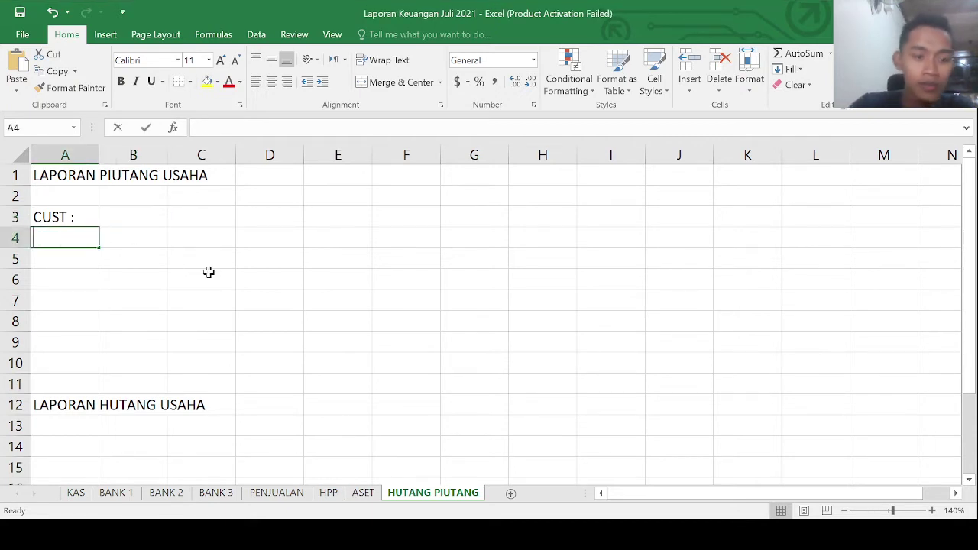
pyautogui.write('TANGGAL')
pyautogui.press('Tab')
pyautogui.write('KET')
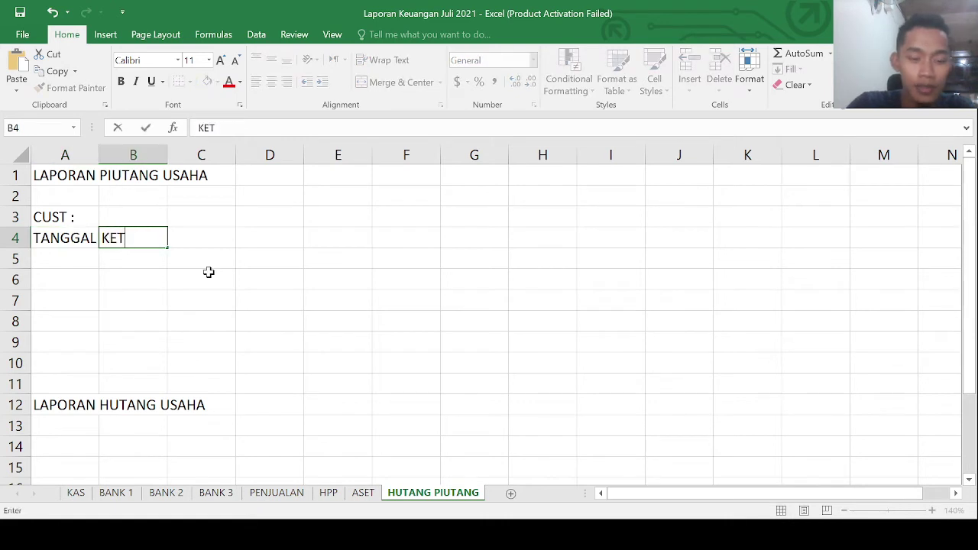
pyautogui.write('ERANGAN')
pyautogui.press('Tab')
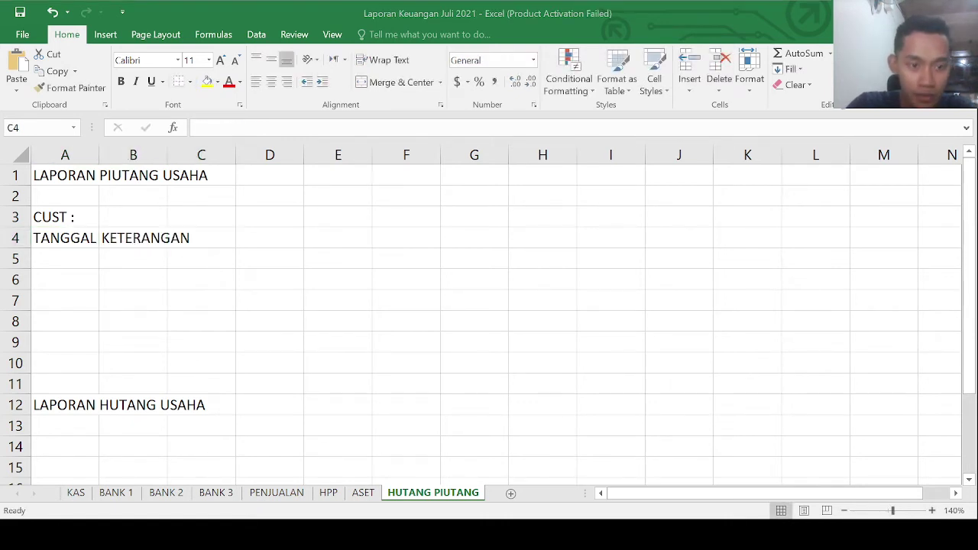
pyautogui.write('DEBET')
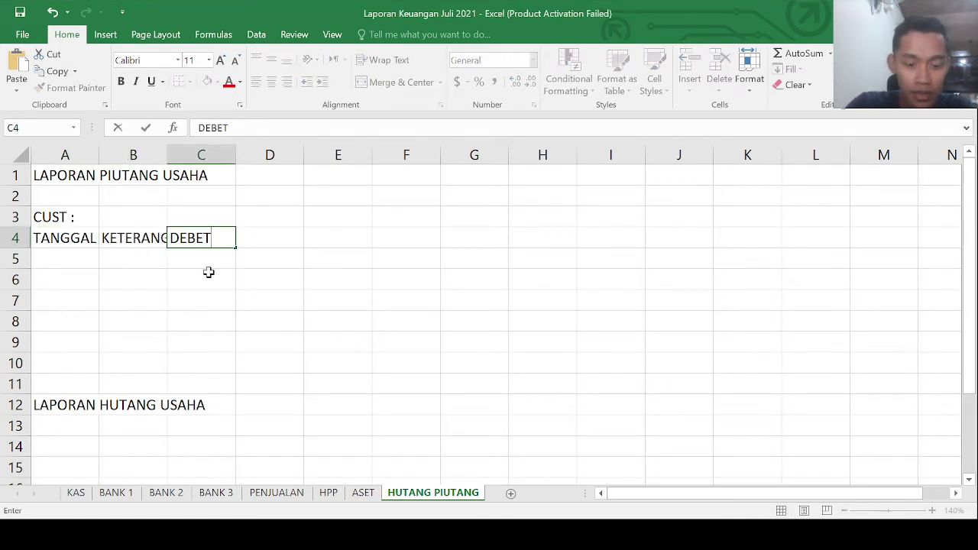
pyautogui.press('Tab')
pyautogui.write('KREDIT')
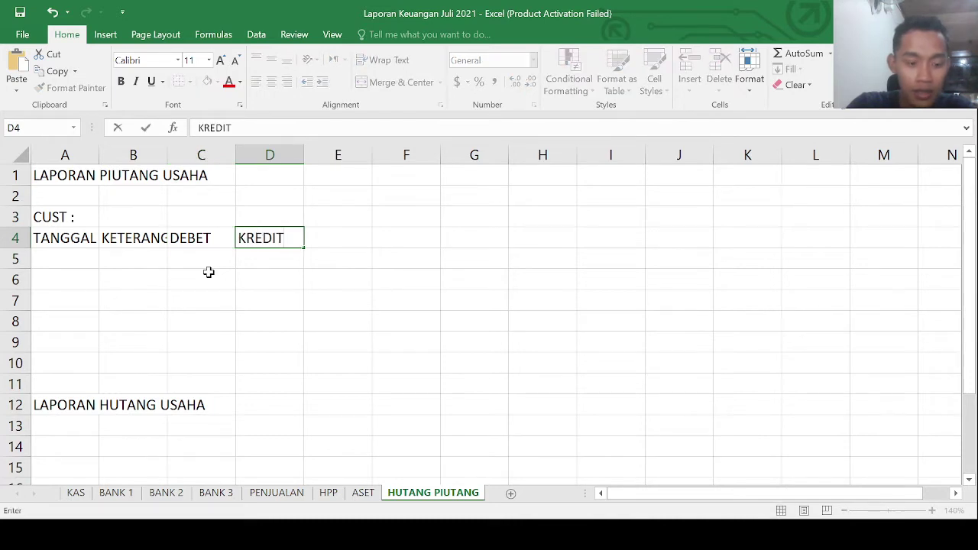
pyautogui.press('Tab')
pyautogui.write('SALDO')
pyautogui.press('Return')
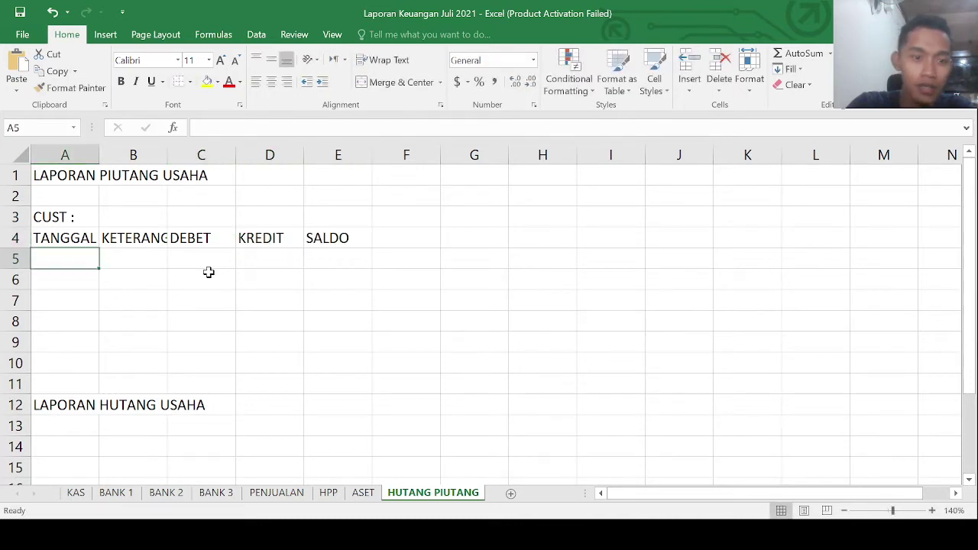
pyautogui.click(138, 242)
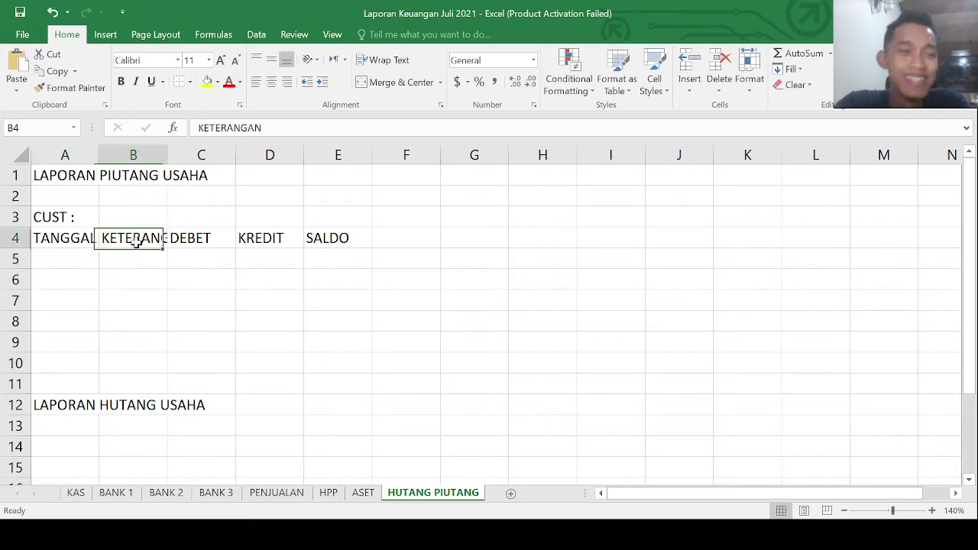
# - Insert three blank rows above the customer label, between the receivables title and the table headers
pyautogui.click(74, 242)
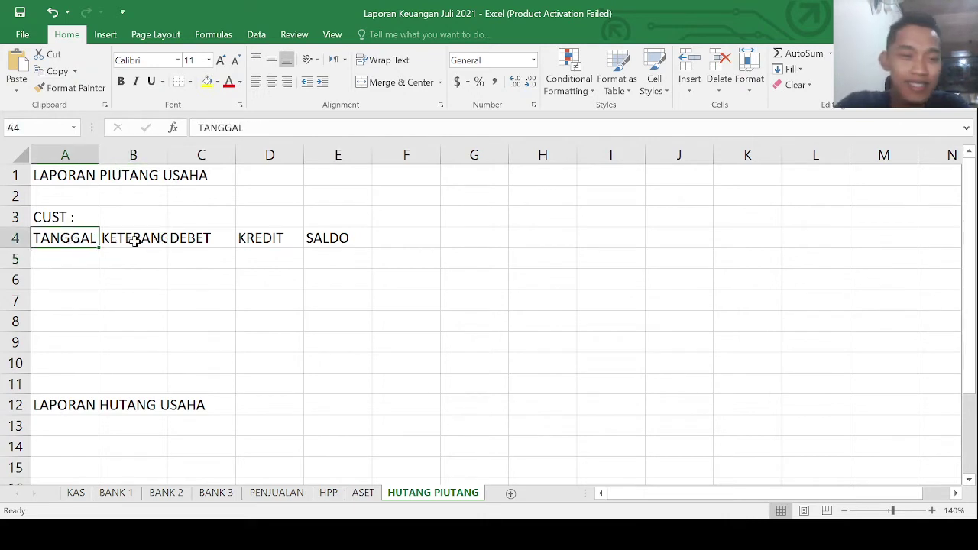
pyautogui.moveTo(13, 196); pyautogui.dragTo(13, 237)
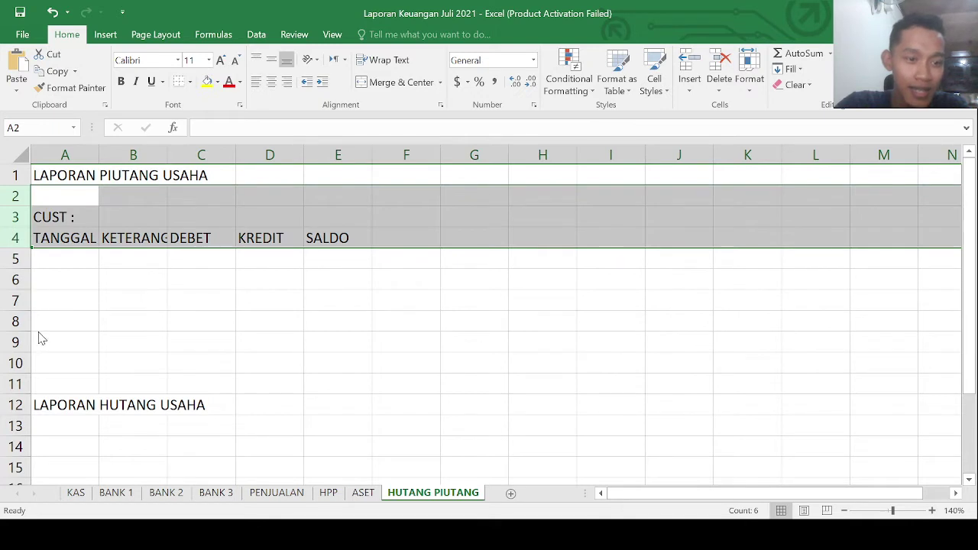
pyautogui.hotkey('ctrl', 'shift', '+')
pyautogui.click(289, 214)
pyautogui.click(277, 196)
pyautogui.click(146, 215)
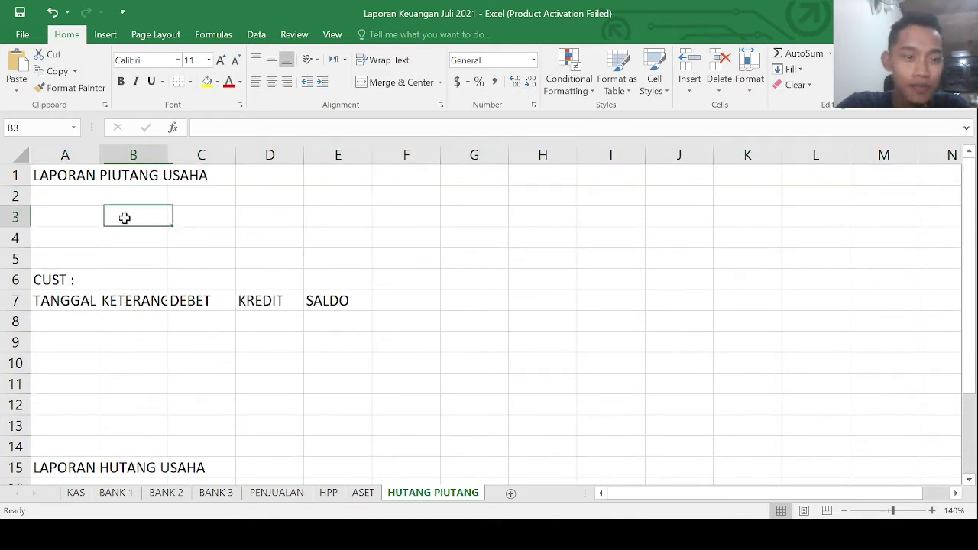
pyautogui.click(190, 198)
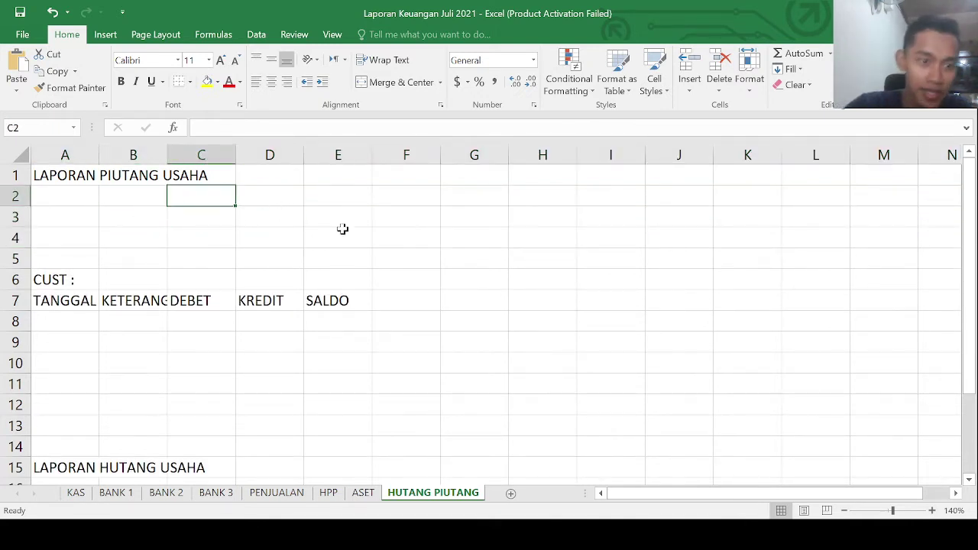
# - Enter the label "NOTE:" in cell A3 under the receivables title
pyautogui.press('Left')
pyautogui.press('Left')
pyautogui.press('Down')
pyautogui.write('NOTE')
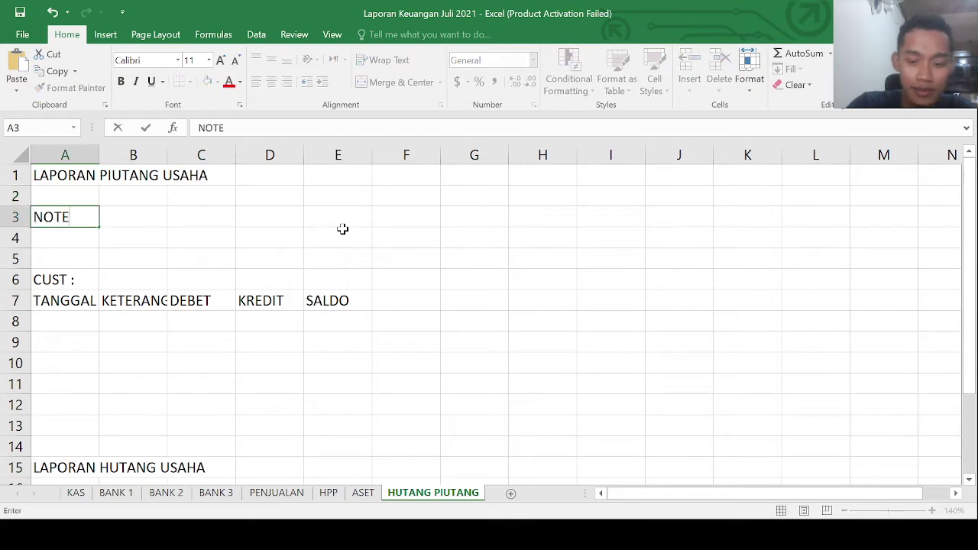
pyautogui.press('Return')
pyautogui.press('Up')
pyautogui.press('Right')
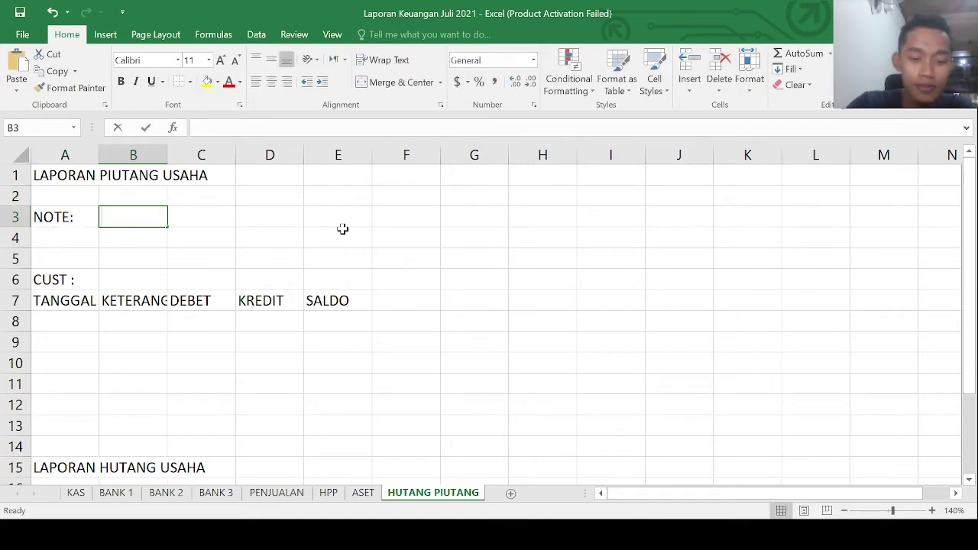
# - Enter the note entry DEBET in cell B3 with the explanation "MENERIMA PIUTANG" in cell C3
pyautogui.write('DEBET')
pyautogui.press('Right')
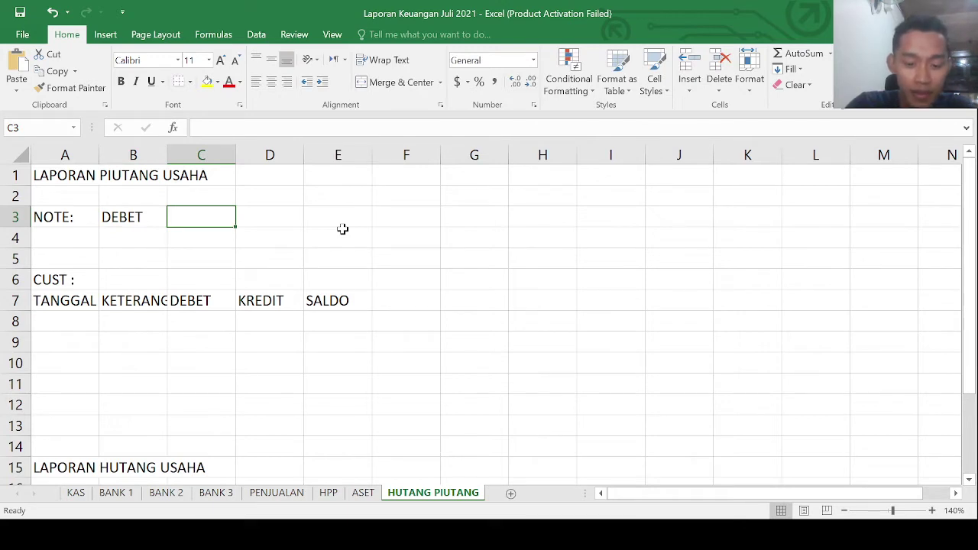
pyautogui.write('MENER')
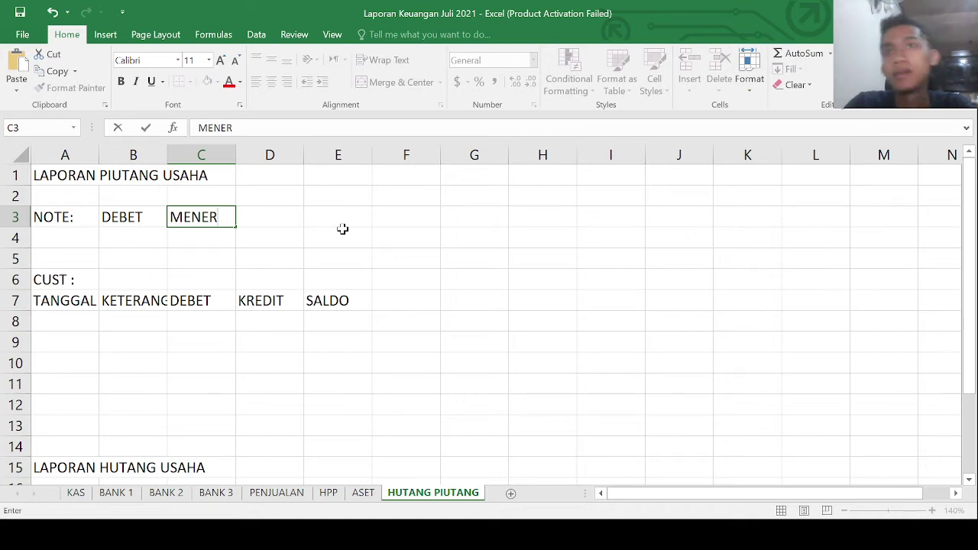
pyautogui.write('IMA')
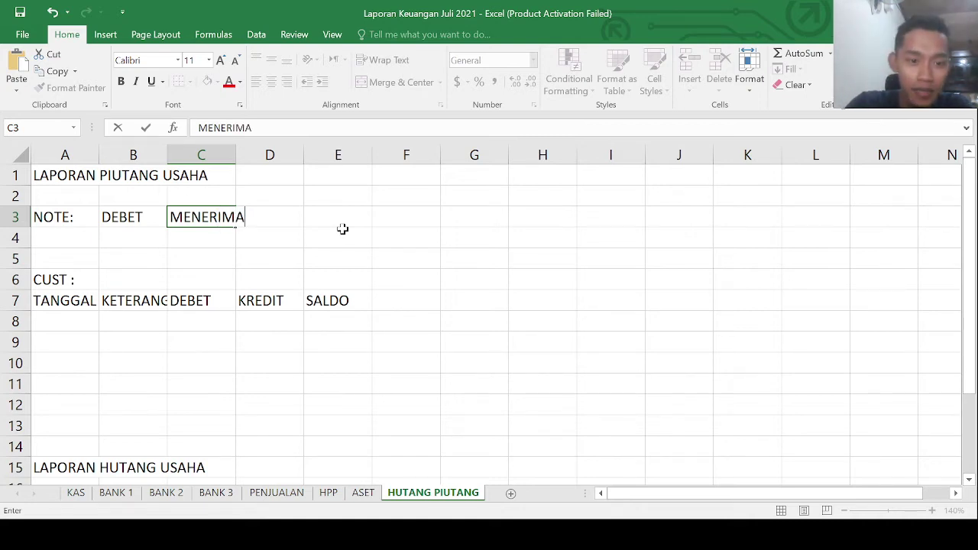
pyautogui.write(' PIUTANG')
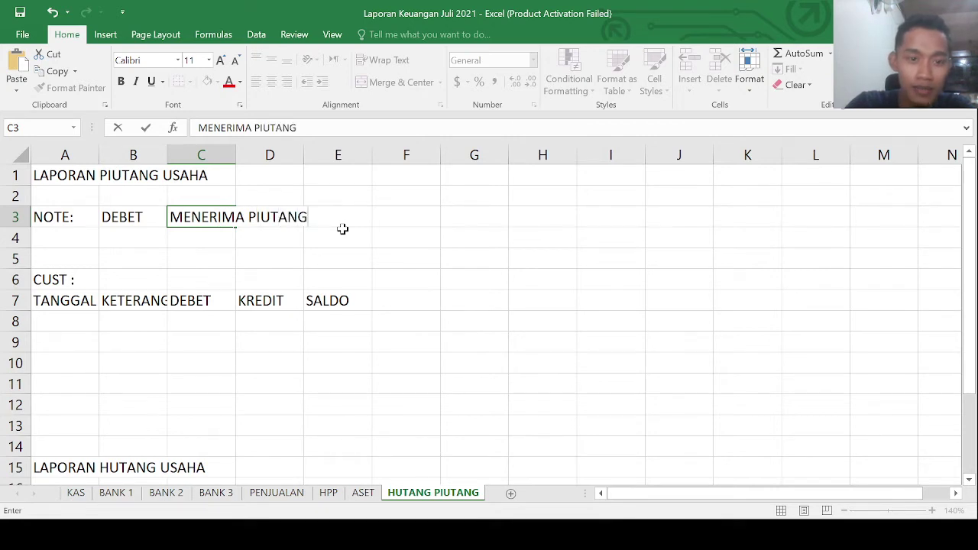
pyautogui.press('Return')
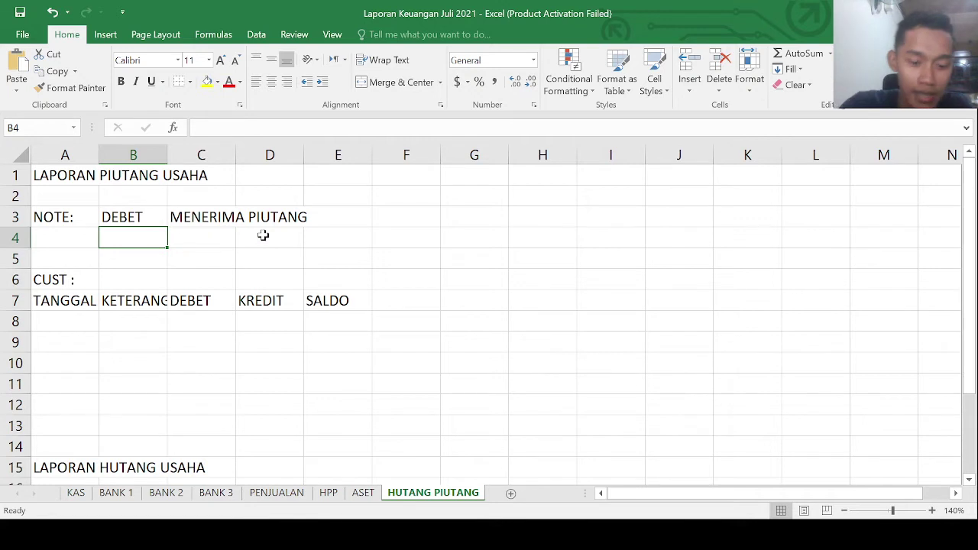
# - Enter the note entry KREDIT in cell B4 with the explanation "PELUNASAN PIUTANG DARI CUST" in cell C4
pyautogui.write('KREDIT')
pyautogui.press('BackSpace')
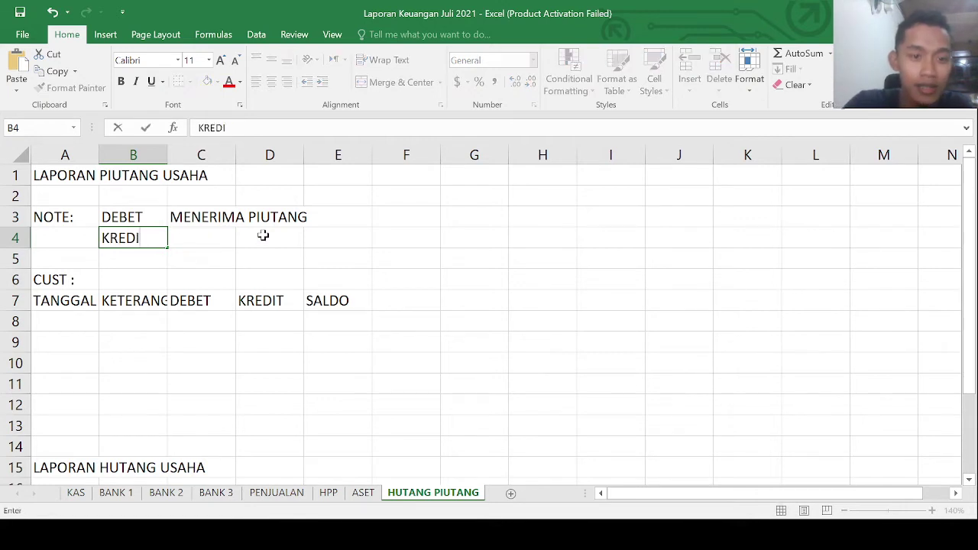
pyautogui.write('T')
pyautogui.press('Tab')
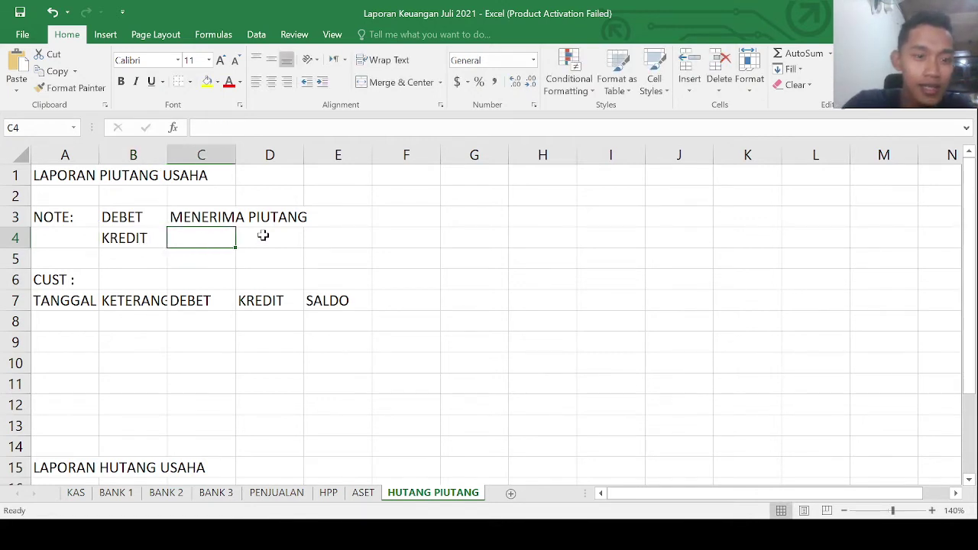
pyautogui.write('PELUN')
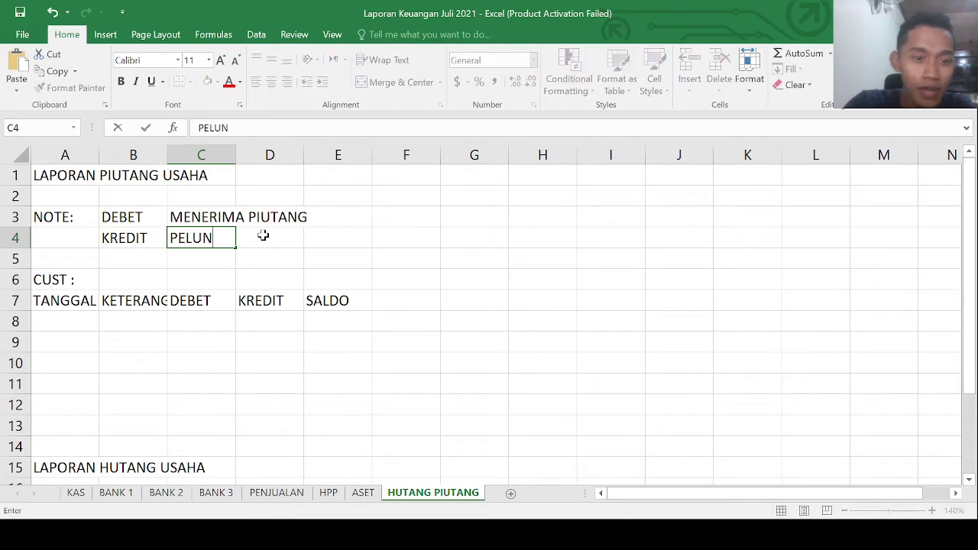
pyautogui.write('ASAN PIUTANG ')
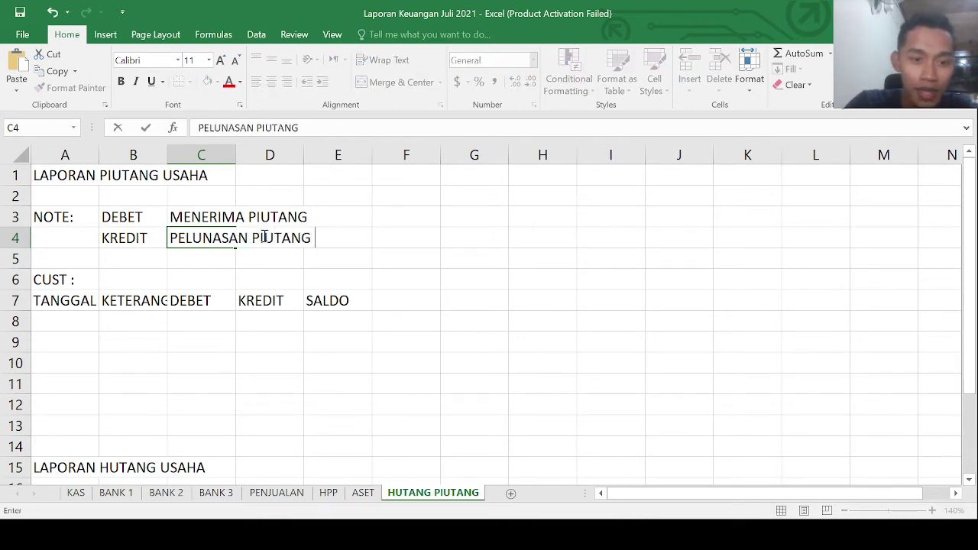
pyautogui.write('DARI CUST')
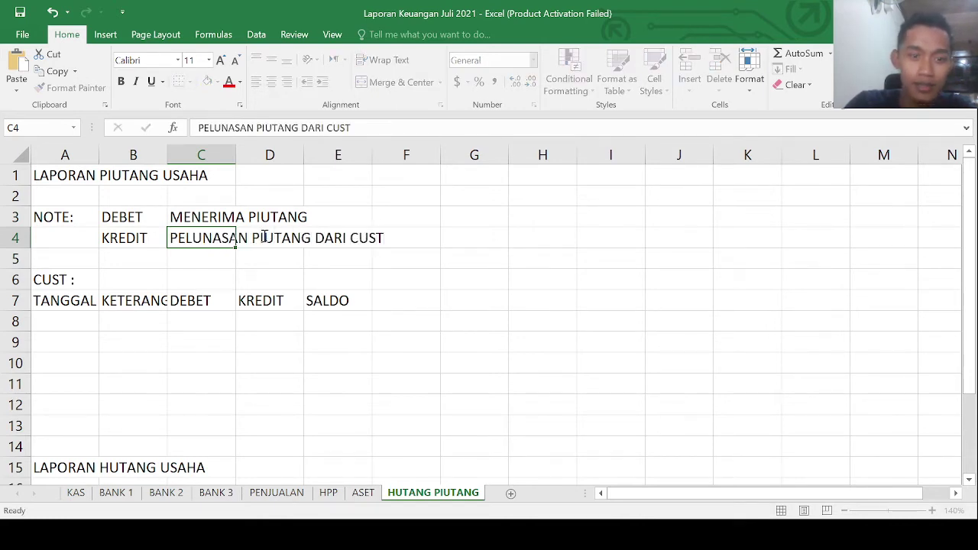
pyautogui.press('Return')
# - Replace the word MENERIMA with MEMBERIKAN in the DEBET explanation in cell C3
pyautogui.click(203, 217)
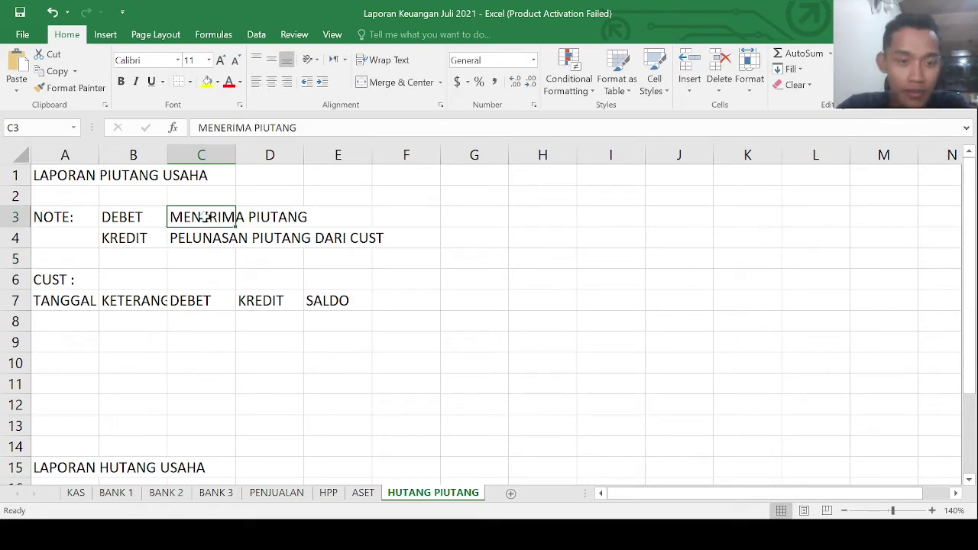
pyautogui.doubleClick(195, 218)
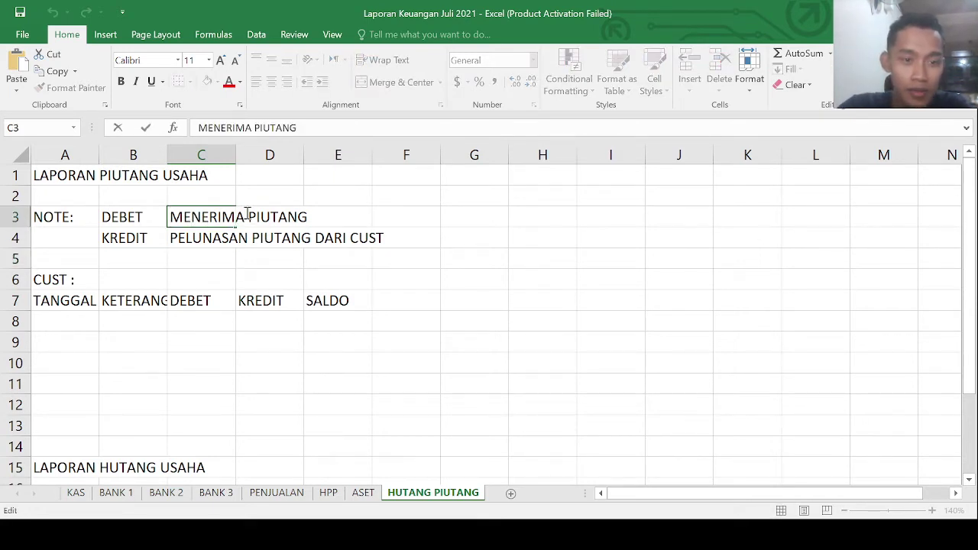
pyautogui.moveTo(245, 218); pyautogui.dragTo(169, 217)
pyautogui.write('E')
pyautogui.press('BackSpace')
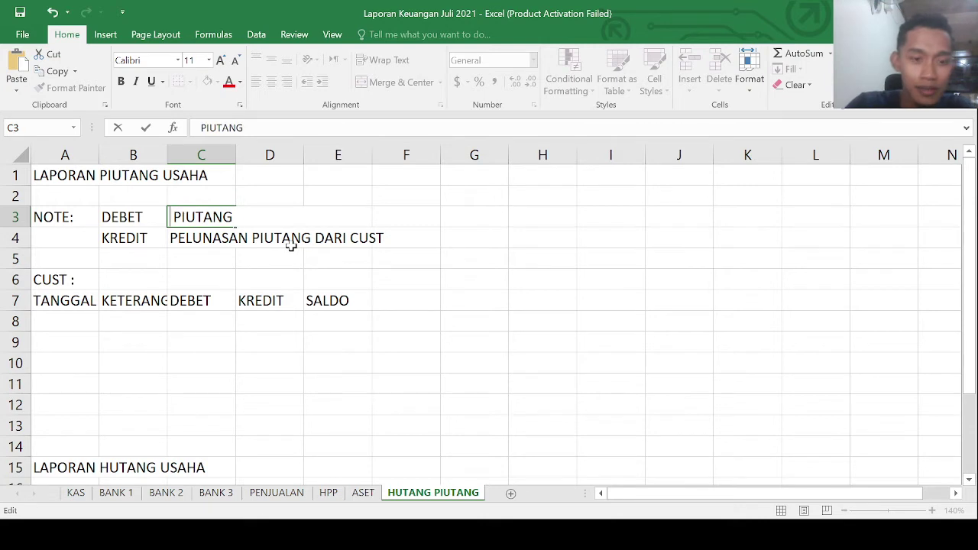
pyautogui.write('MENM')
pyautogui.press('BackSpace')
pyautogui.press('BackSpace')
pyautogui.write('MBERIKA')
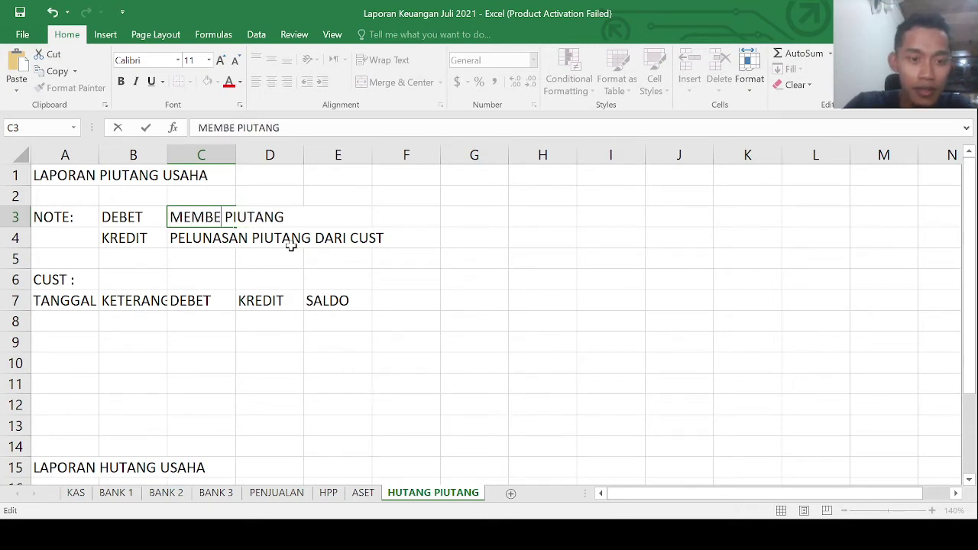
pyautogui.write('N')
pyautogui.press('Return')
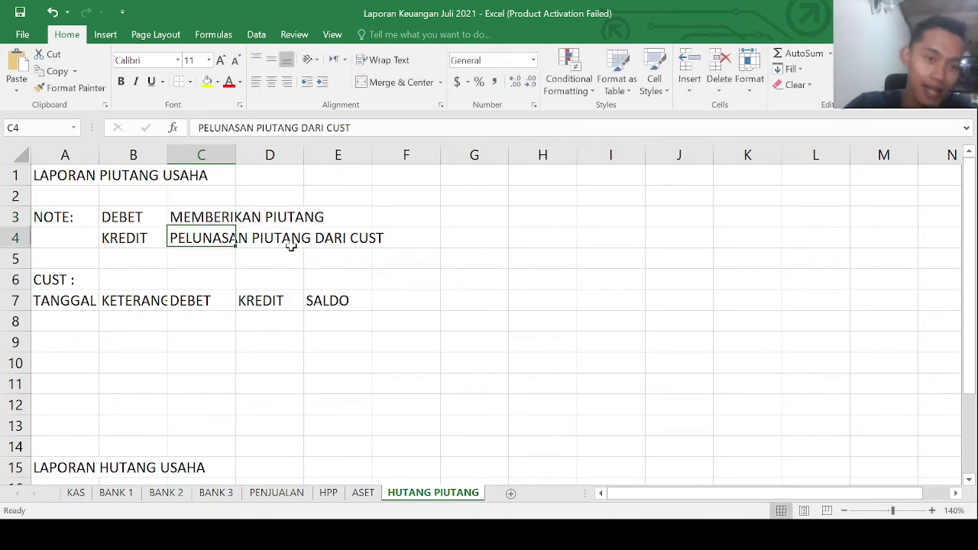
# - Append "KE CUST" to the DEBET explanation in cell C3
pyautogui.press('Up')
pyautogui.press('F2')
pyautogui.write('KE CUST')
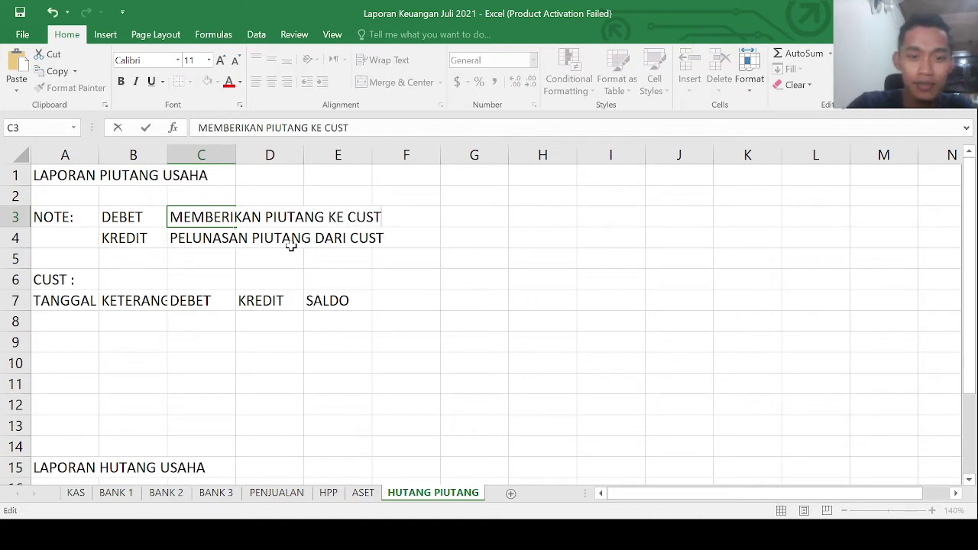
pyautogui.press('Return')
# - Widen columns A to E to give the table room, making the KETERANGAN column the widest
pyautogui.click(185, 301)
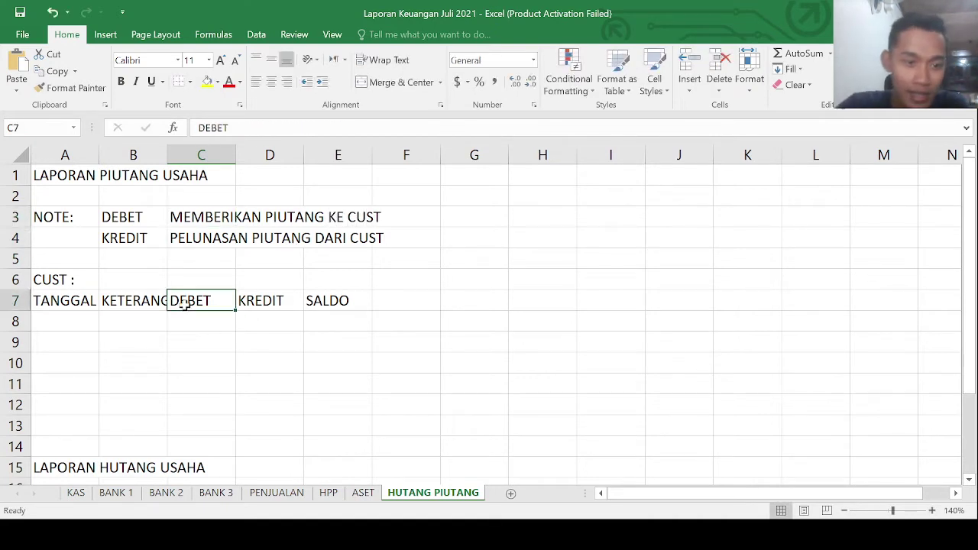
pyautogui.moveTo(236, 155); pyautogui.dragTo(254, 156)
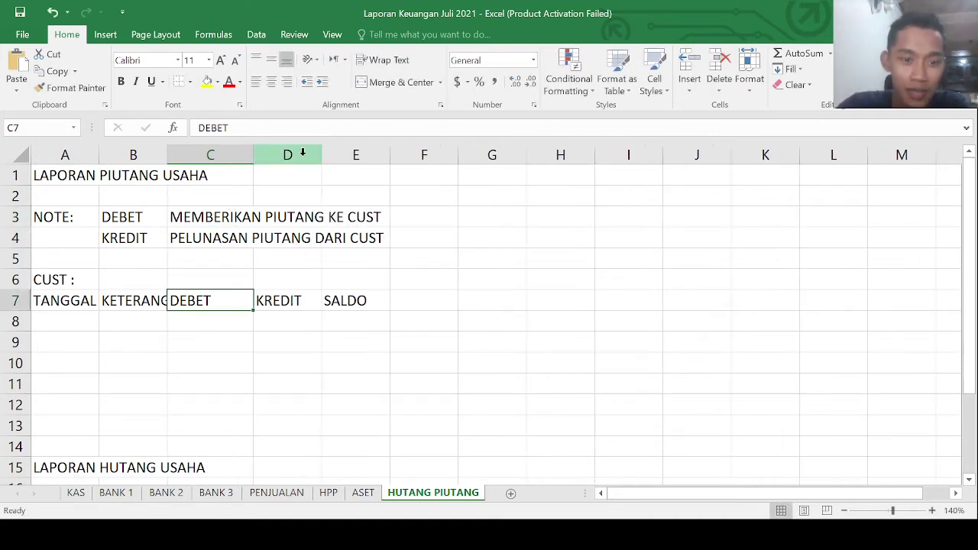
pyautogui.moveTo(322, 156); pyautogui.dragTo(346, 156)
pyautogui.moveTo(415, 156); pyautogui.dragTo(439, 157)
pyautogui.moveTo(179, 153); pyautogui.dragTo(249, 153)
pyautogui.moveTo(99, 153); pyautogui.dragTo(109, 150)
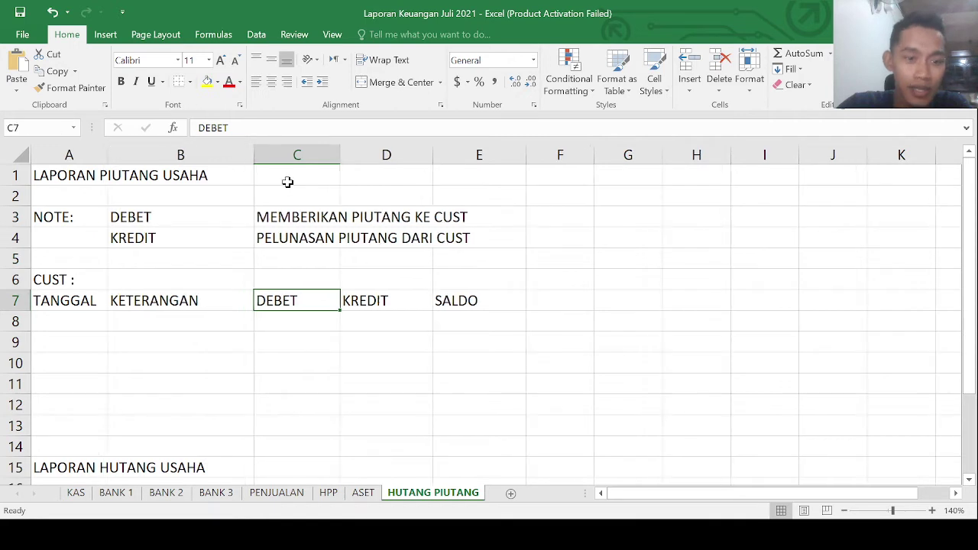
pyautogui.moveTo(251, 153); pyautogui.dragTo(289, 153)
# - Apply all borders to the table range A7:E11 and make its header row bold and centred
pyautogui.moveTo(86, 300); pyautogui.dragTo(491, 389)
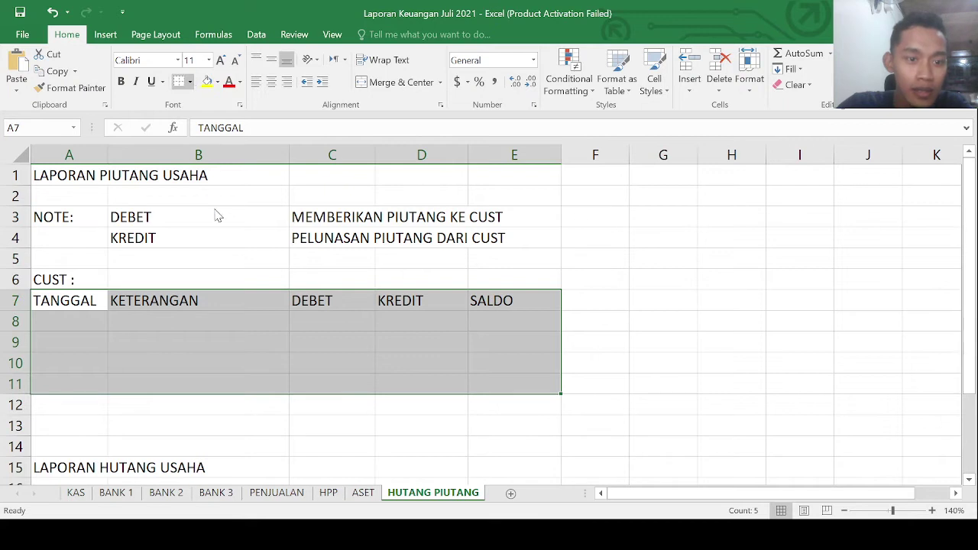
pyautogui.click(102, 366)
pyautogui.scroll(-1, 94, 336)
pyautogui.moveTo(81, 240); pyautogui.dragTo(497, 240)
pyautogui.hotkey('ctrl', 'b')
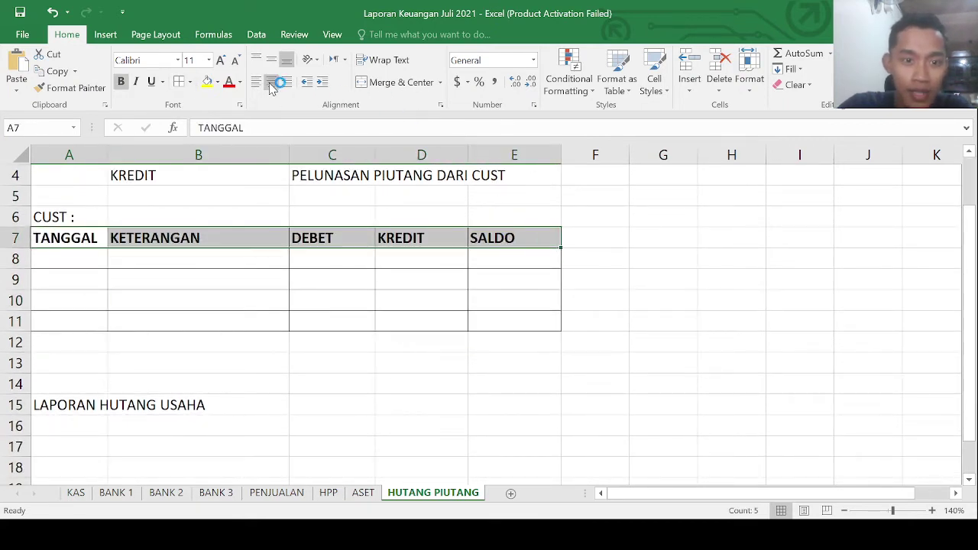
pyautogui.click(271, 81)
# - Copy the customer table block in rows 6 to 12 and insert the copy at row 13, above the payables title
pyautogui.moveTo(16, 217); pyautogui.dragTo(14, 340)
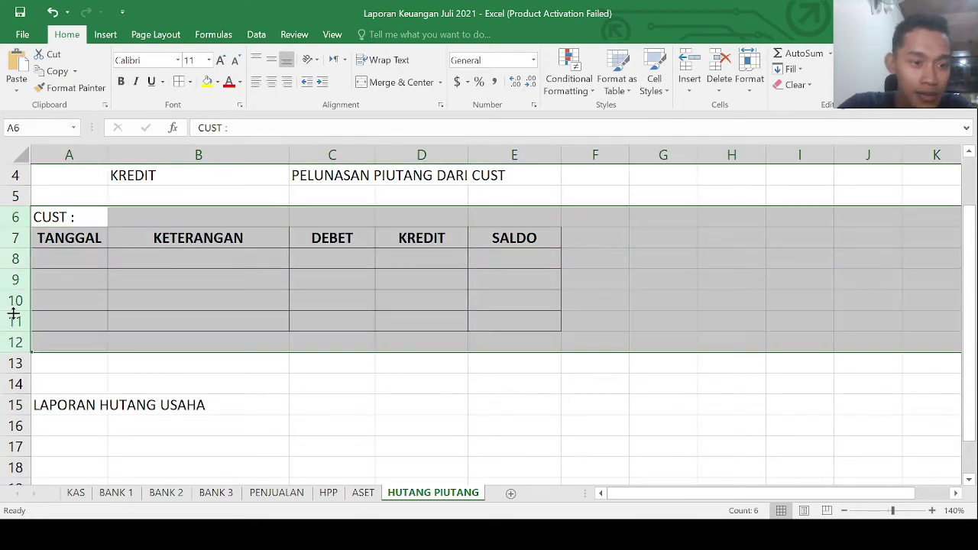
pyautogui.hotkey('ctrl', 'c')
pyautogui.scroll(-1, 53, 244)
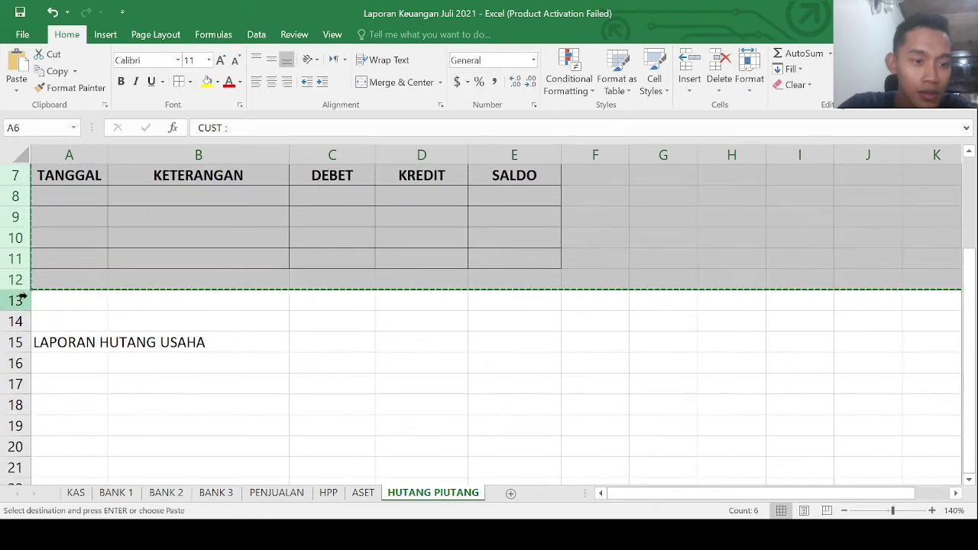
pyautogui.click(15, 300)
pyautogui.hotkey('shift', 'Down')
pyautogui.hotkey('shift', 'Down')
pyautogui.hotkey('shift', 'Down')
pyautogui.hotkey('shift', 'Down')
pyautogui.hotkey('shift', 'Down')
pyautogui.hotkey('shift', 'Down')
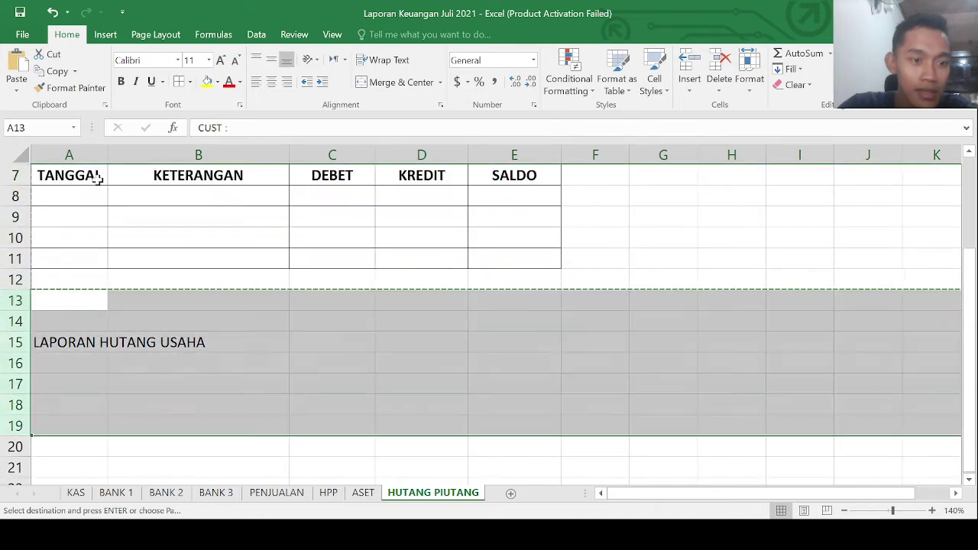
pyautogui.hotkey('ctrl', '+')
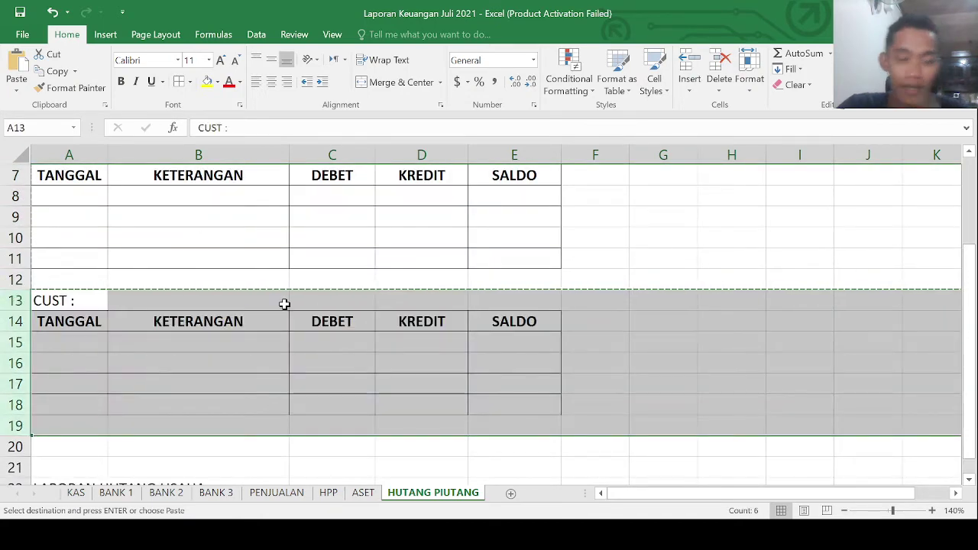
# - Review the layout of the two customer receivables tables and the notes above them
pyautogui.scroll(-1, 101, 315)
pyautogui.click(112, 319)
pyautogui.scroll(-1, 84, 221)
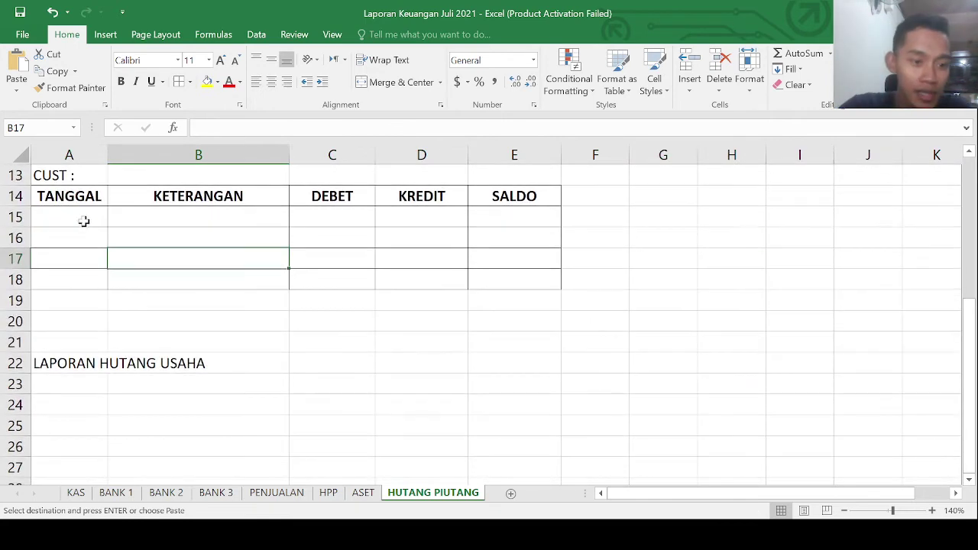
pyautogui.scroll(1, 114, 385)
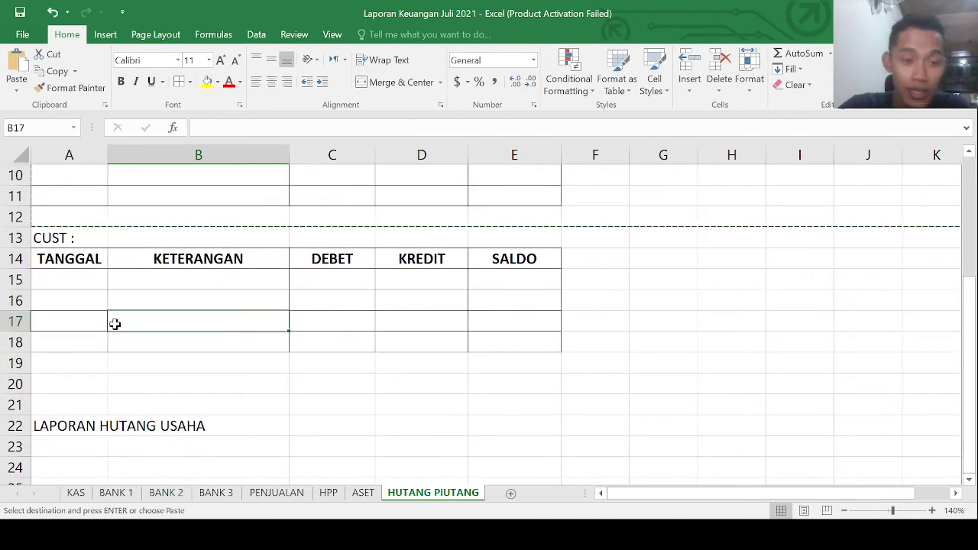
pyautogui.scroll(3, 166, 299)
pyautogui.click(72, 277)
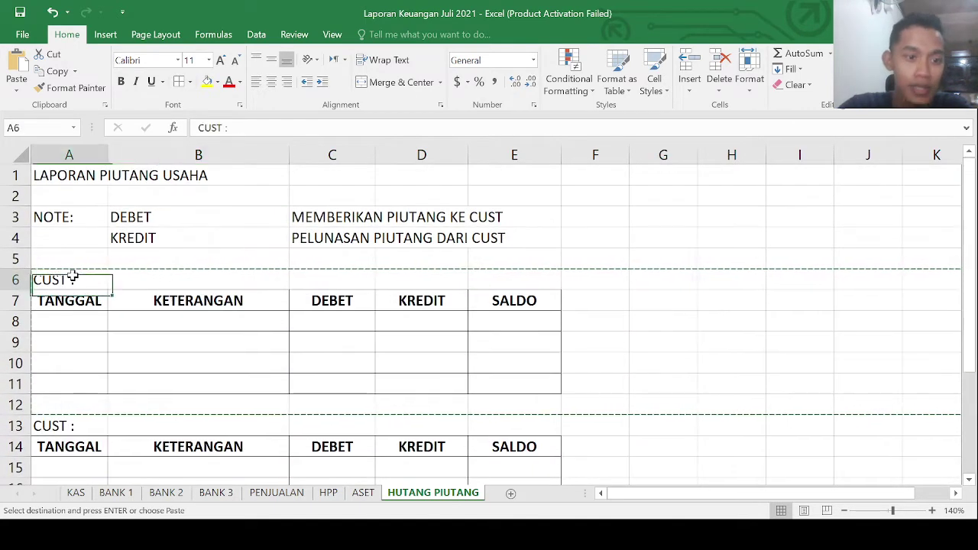
pyautogui.click(86, 362)
pyautogui.scroll(-1, 80, 390)
pyautogui.click(77, 382)
pyautogui.scroll(-1, 77, 397)
pyautogui.click(74, 402)
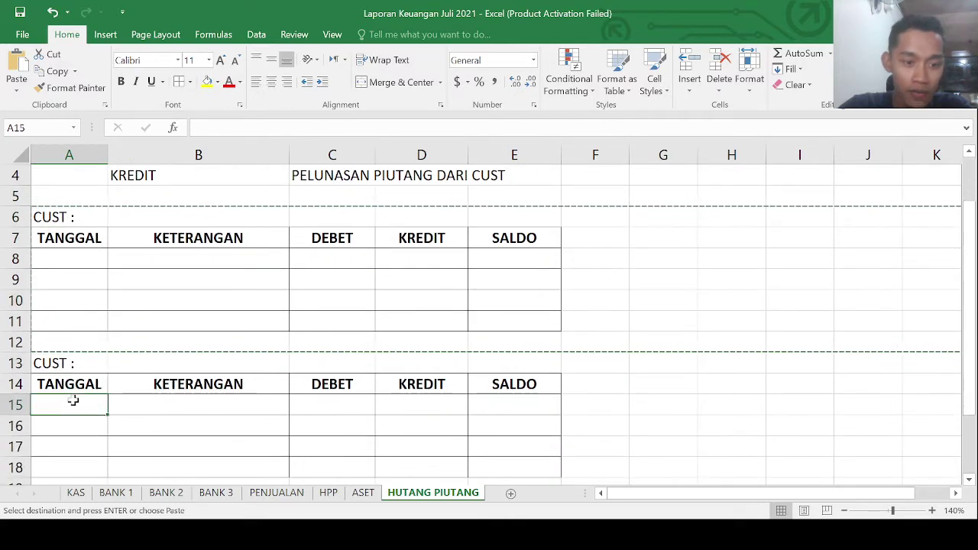
# - Copy the blank rows 9 to 11 of the first customer table and insert the copy at row 9
pyautogui.scroll(1, 99, 349)
pyautogui.scroll(1, 100, 350)
pyautogui.click(163, 281)
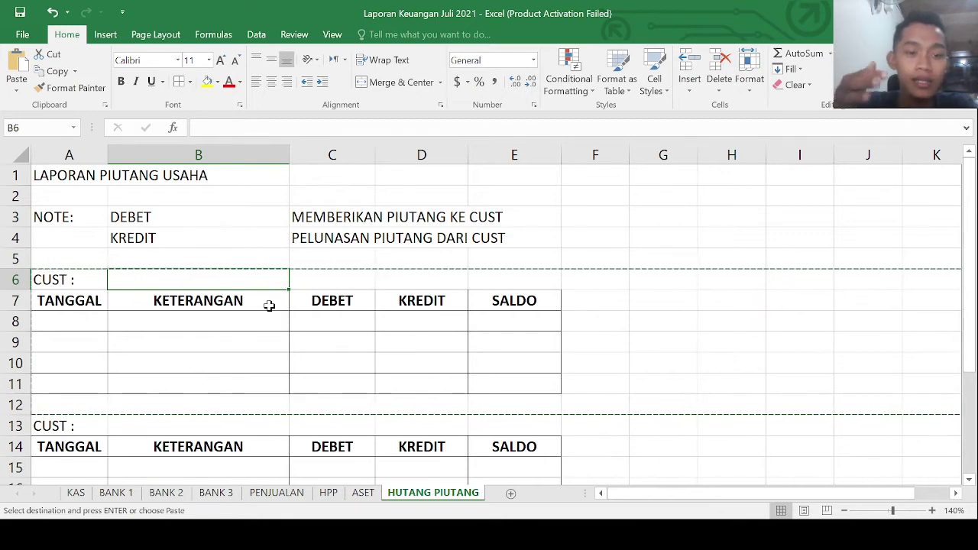
pyautogui.moveTo(24, 341); pyautogui.dragTo(14, 379)
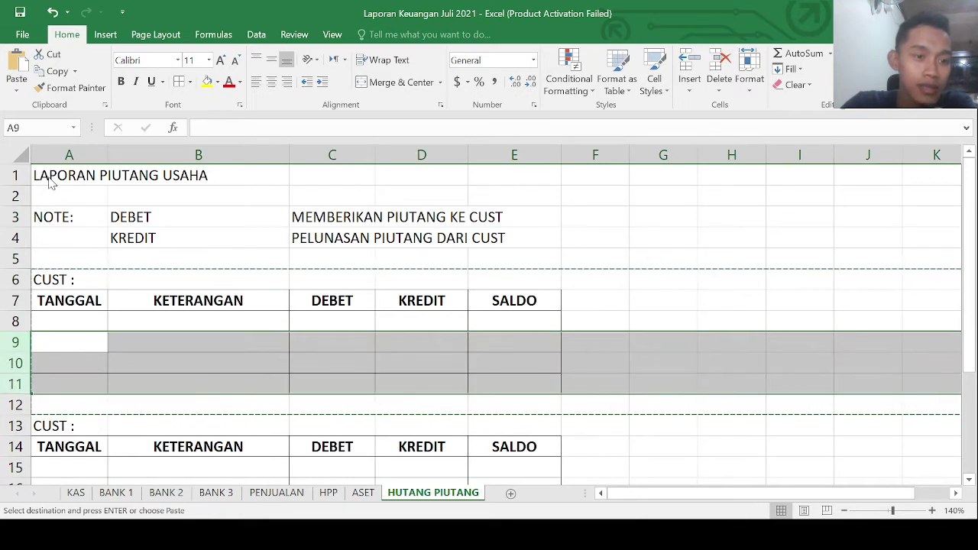
pyautogui.hotkey('ctrl', 'c')
pyautogui.click(15, 343)
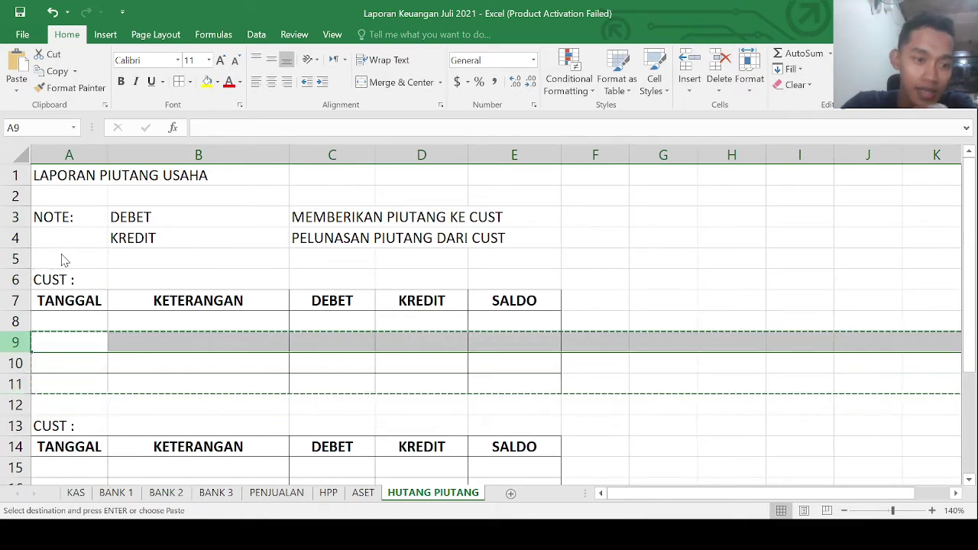
pyautogui.hotkey('ctrl', 'shift', '+')
pyautogui.click(72, 298)
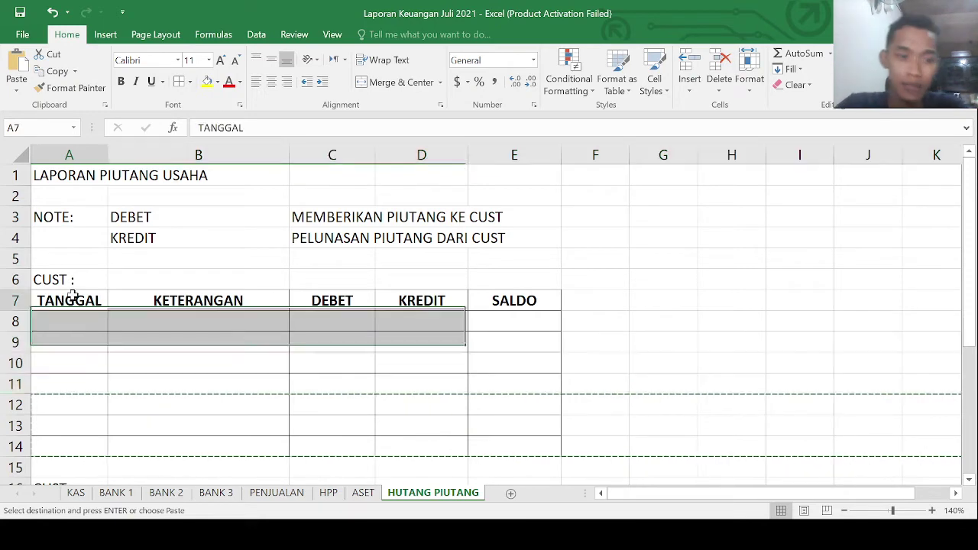
pyautogui.click(79, 279)
pyautogui.click(184, 274)
pyautogui.click(171, 212)
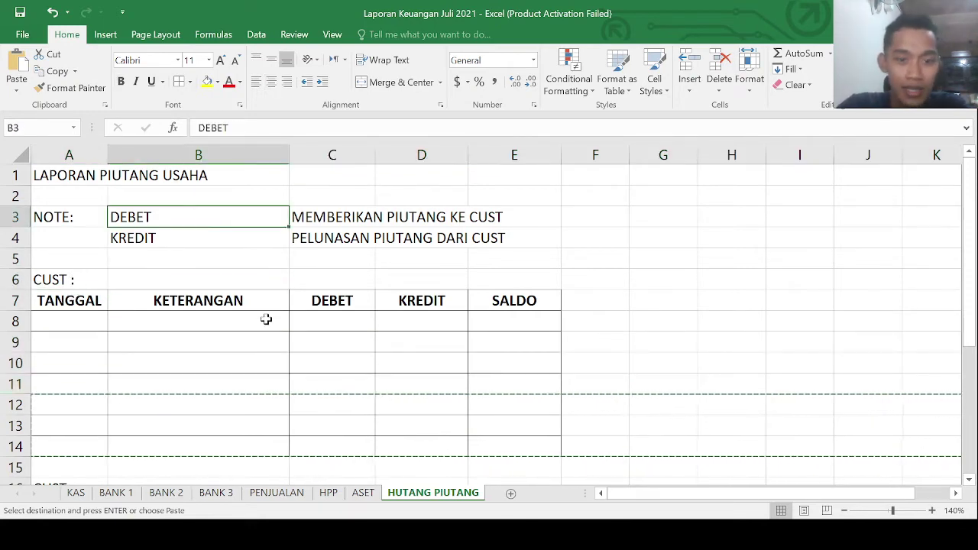
pyautogui.scroll(-1, 265, 326)
pyautogui.scroll(1, 266, 326)
pyautogui.scroll(1, 266, 326)
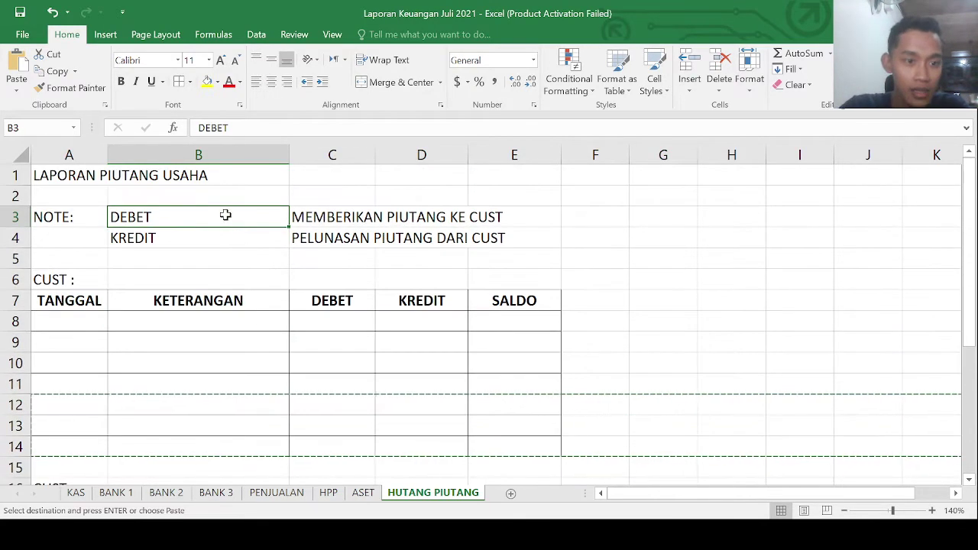
# - Fill the LAPORAN PIUTANG USAHA title row 1 with yellow
pyautogui.click(14, 175)
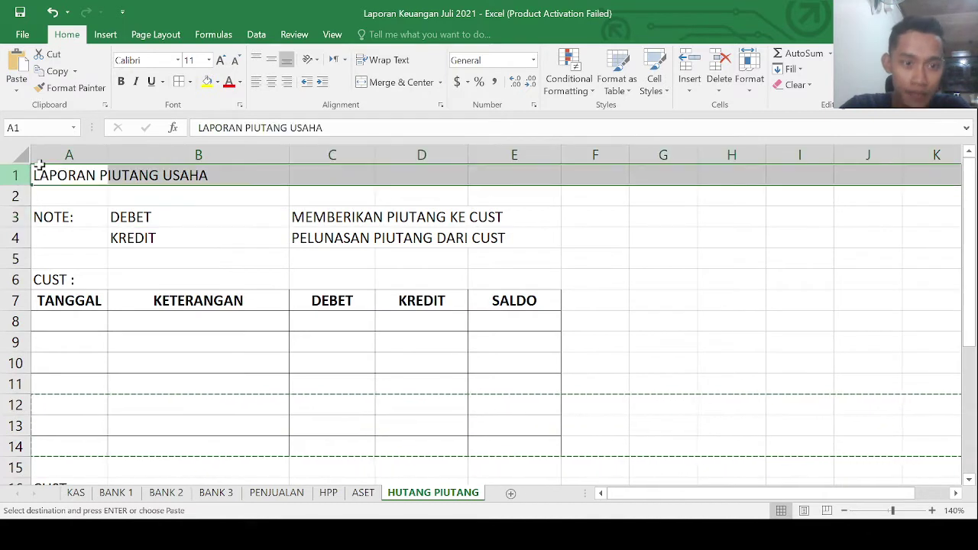
pyautogui.click(207, 81)
pyautogui.click(198, 301)
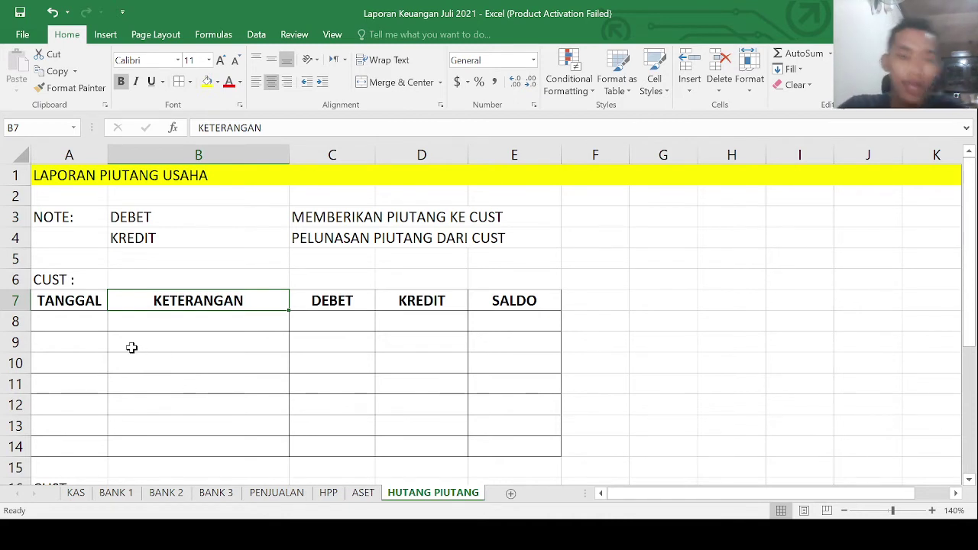
# - Enter SUPERINDO as the customer of the first receivables table in B6
pyautogui.click(80, 322)
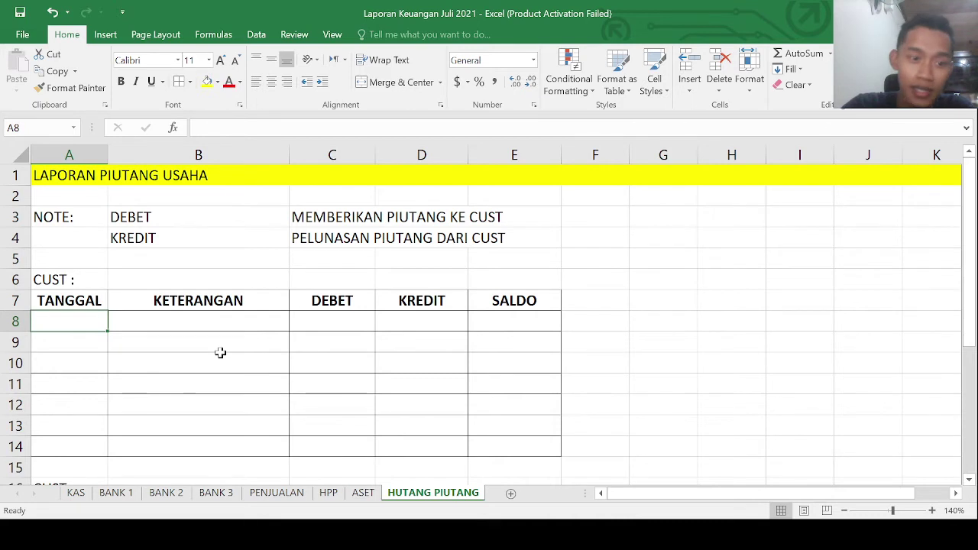
pyautogui.press('Right')
pyautogui.press('Up')
pyautogui.press('Up')
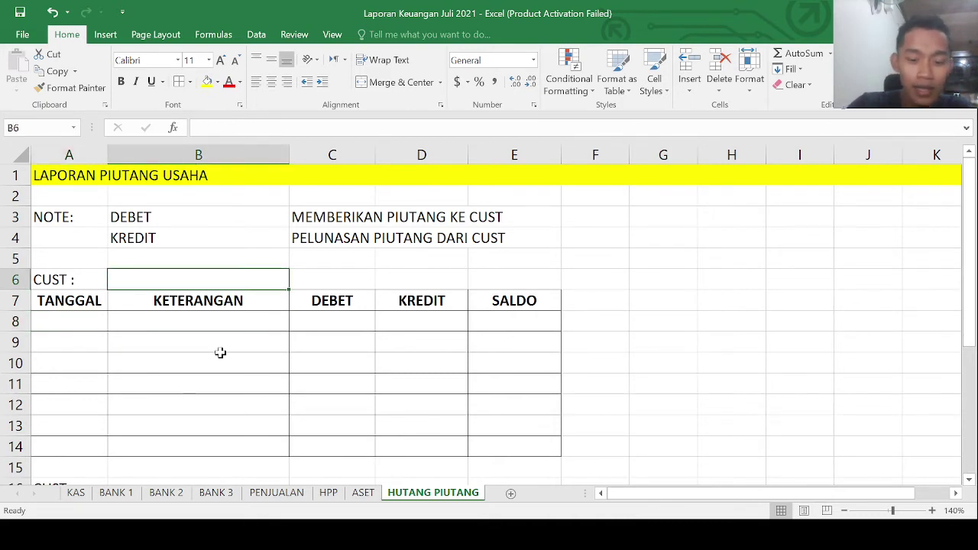
pyautogui.write('SUPE')
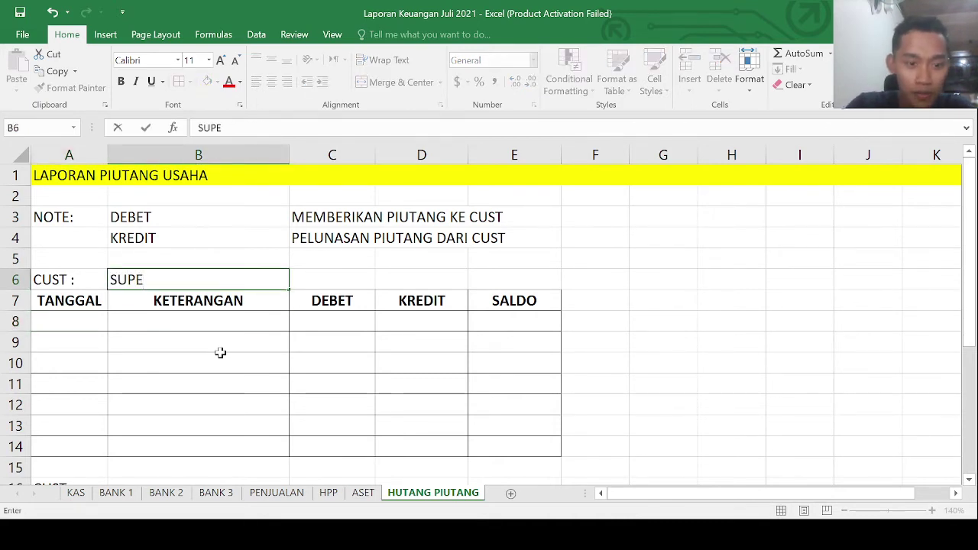
pyautogui.write('RINDO')
pyautogui.press('Return')
pyautogui.press('Left')
pyautogui.press('Down')
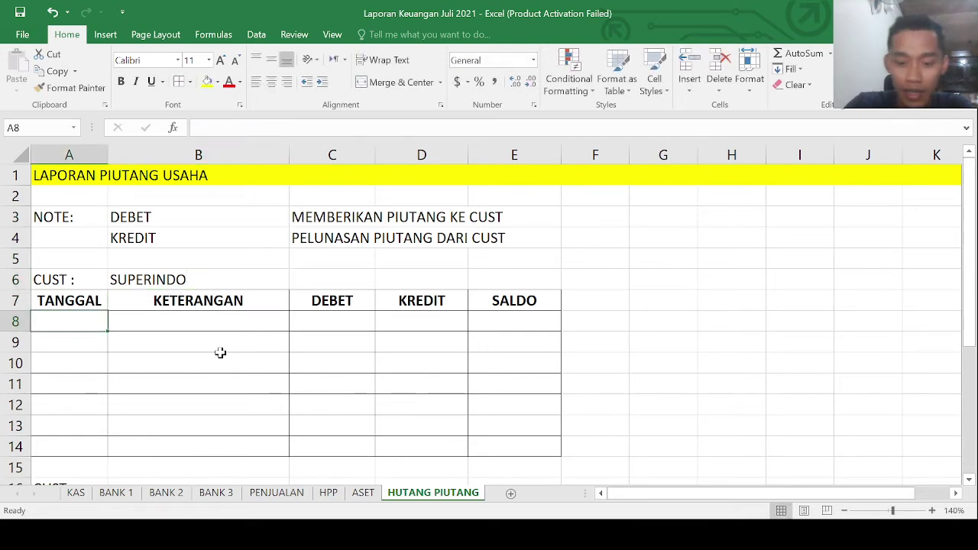
pyautogui.write('24 JU')
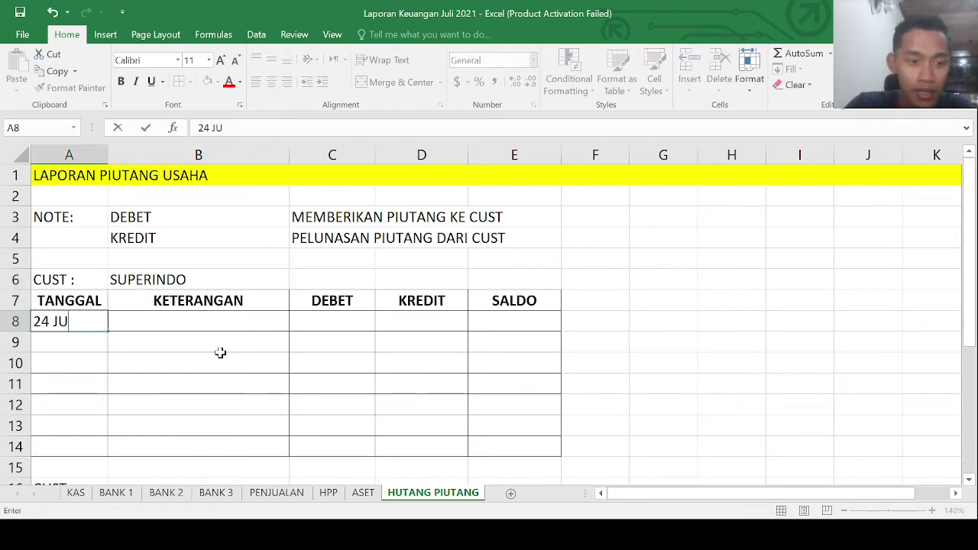
pyautogui.write('L')
pyautogui.press('BackSpace')
pyautogui.press('BackSpace')
pyautogui.press('BackSpace')
pyautogui.press('BackSpace')
pyautogui.press('BackSpace')
pyautogui.press('BackSpace')
pyautogui.press('BackSpace')
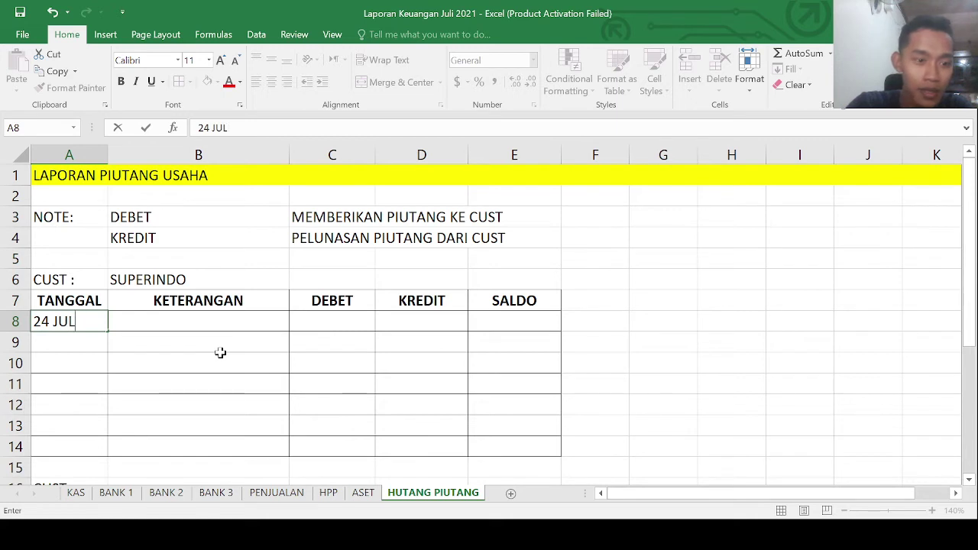
pyautogui.press('Return')
pyautogui.press('Up')
# - Enter an opening row in row 8 with the description SALDO PIUTANG and a SALDO of 2000000
pyautogui.press('Right')
pyautogui.write('SA')
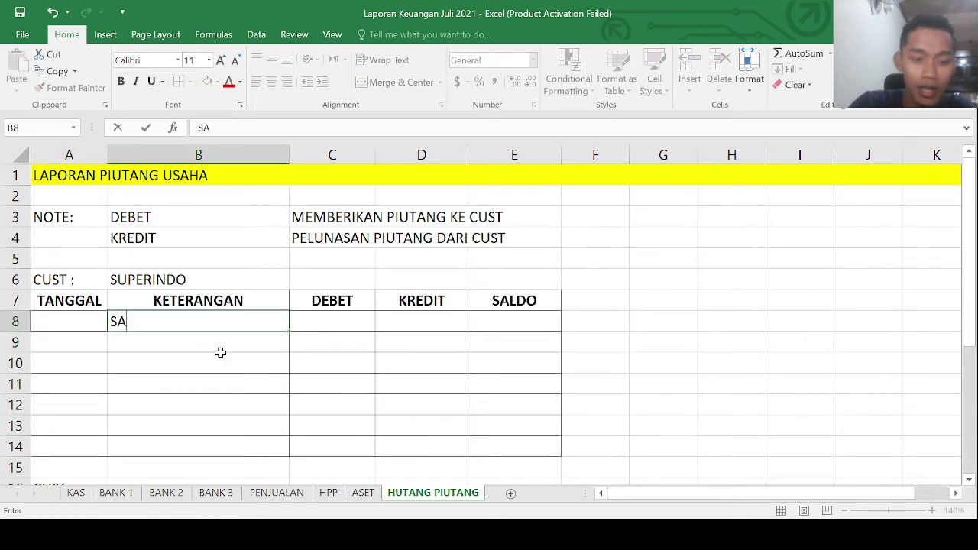
pyautogui.write('LDO PIUTANG')
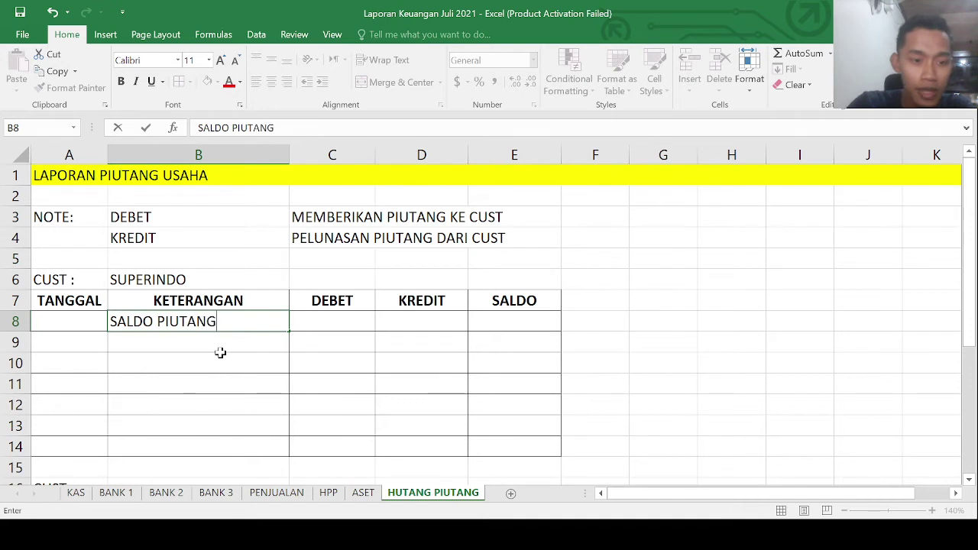
pyautogui.press('Right')
pyautogui.press('Right')
pyautogui.press('Right')
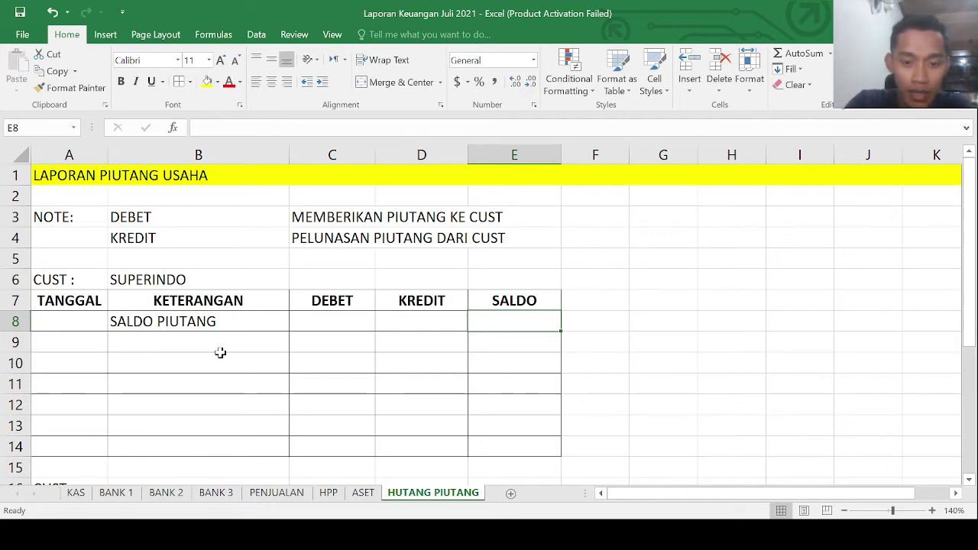
pyautogui.write('2000000')
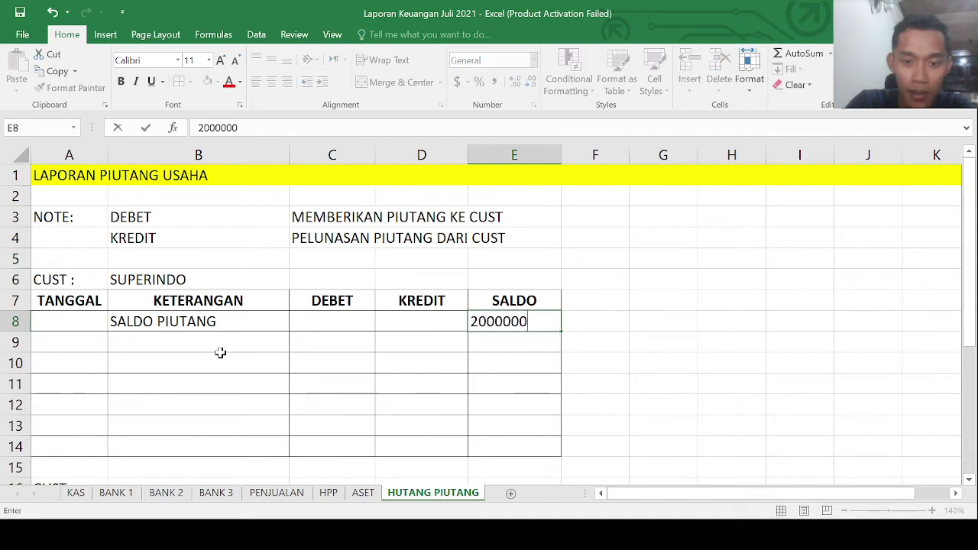
pyautogui.press('Return')
# - Format the opening balance in E8 with thousands separators and no decimals, and widen column E to fit it
pyautogui.press('Up')
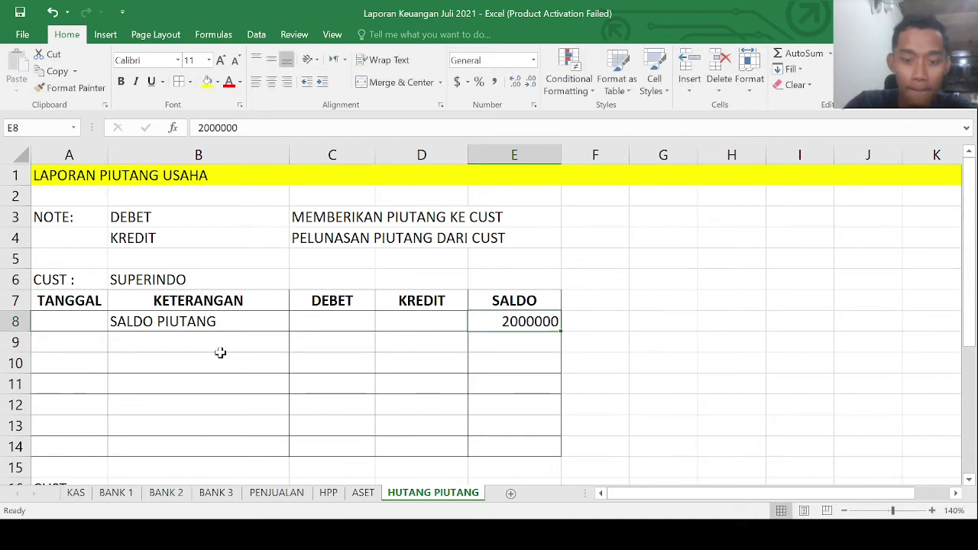
pyautogui.click(495, 82)
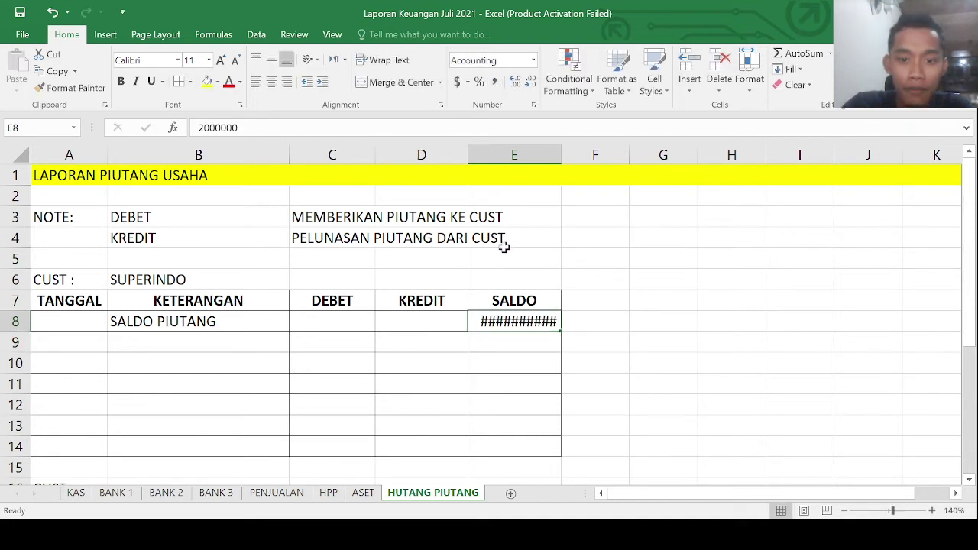
pyautogui.moveTo(572, 151); pyautogui.dragTo(585, 152)
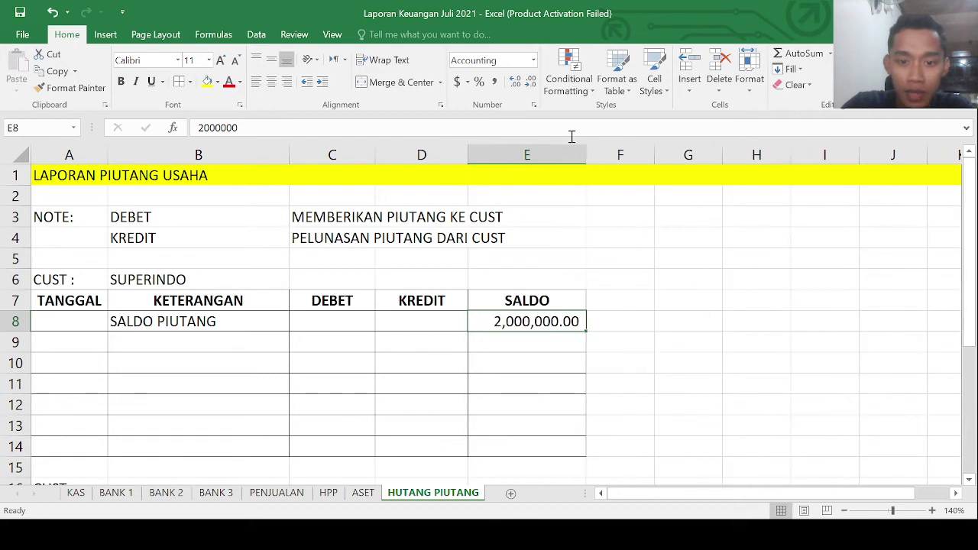
pyautogui.click(527, 82)
pyautogui.click(527, 82)
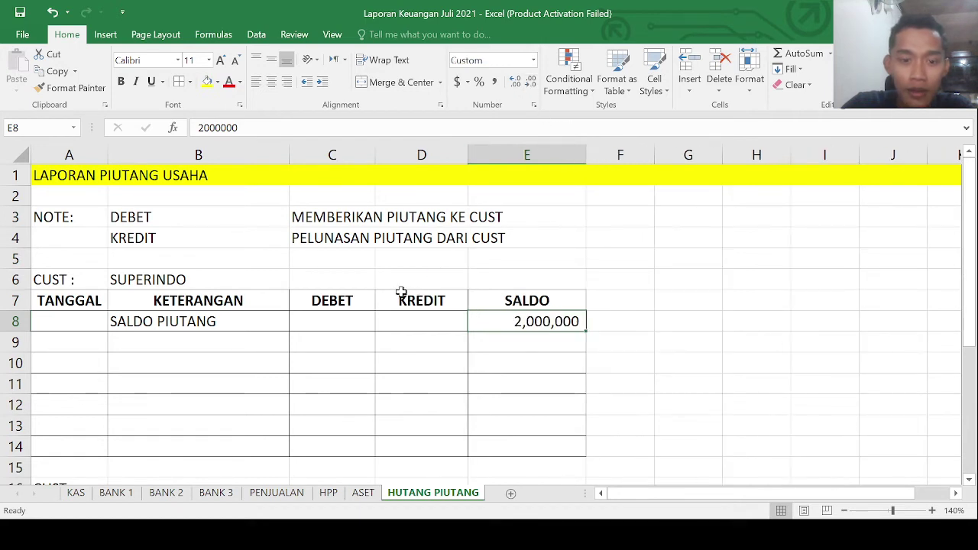
# - Format the DEBET and KREDIT columns C and D with thousands separators and no decimals
pyautogui.moveTo(362, 154); pyautogui.dragTo(415, 157)
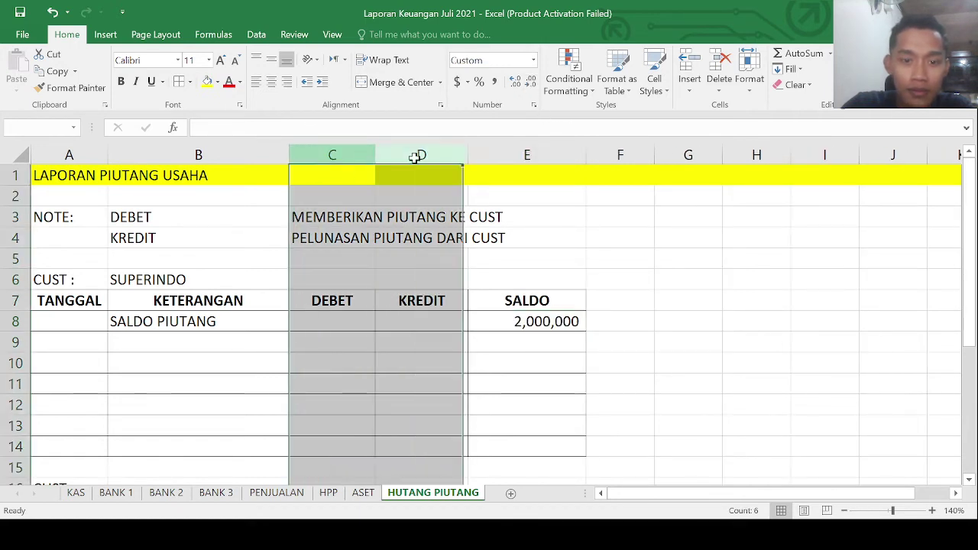
pyautogui.click(494, 82)
pyautogui.click(529, 82)
pyautogui.click(387, 336)
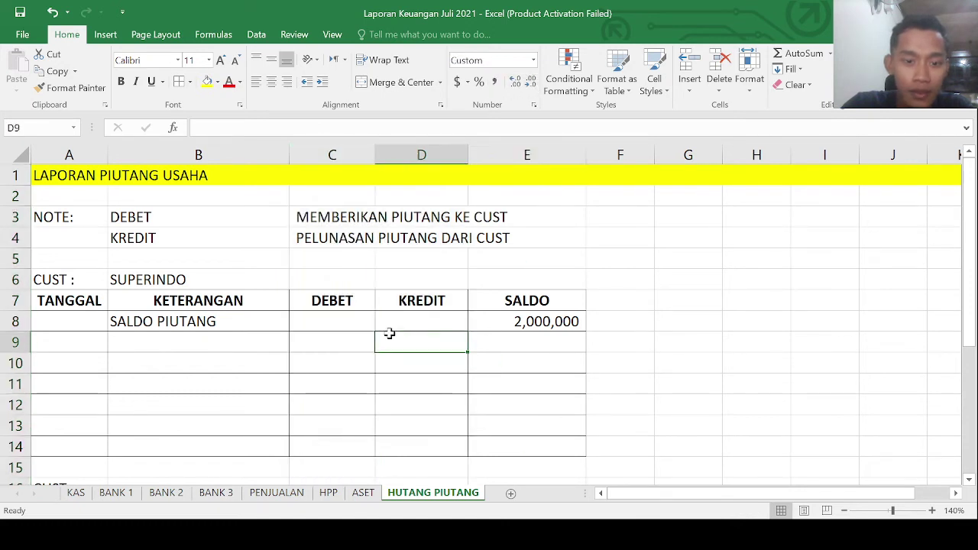
# - Record the date 24 JULI 21 and the description PELUNASAN PIUTANG in row 9 of the SUPERINDO table
pyautogui.click(329, 360)
pyautogui.click(76, 341)
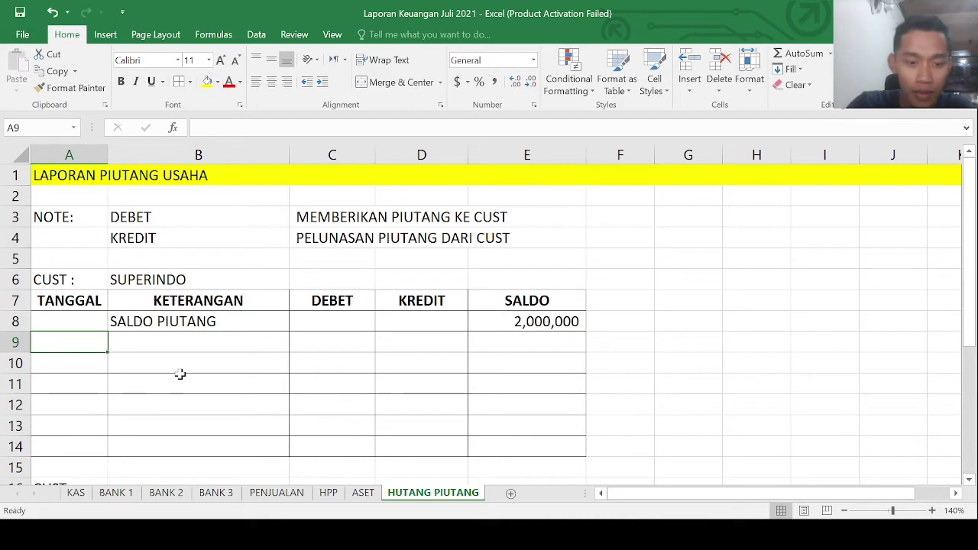
pyautogui.write('24')
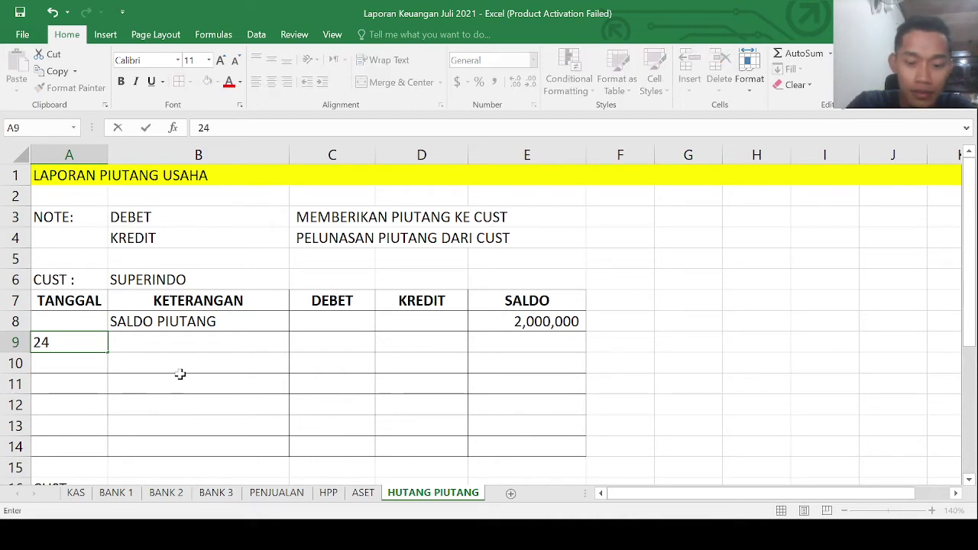
pyautogui.write(' JULI ')
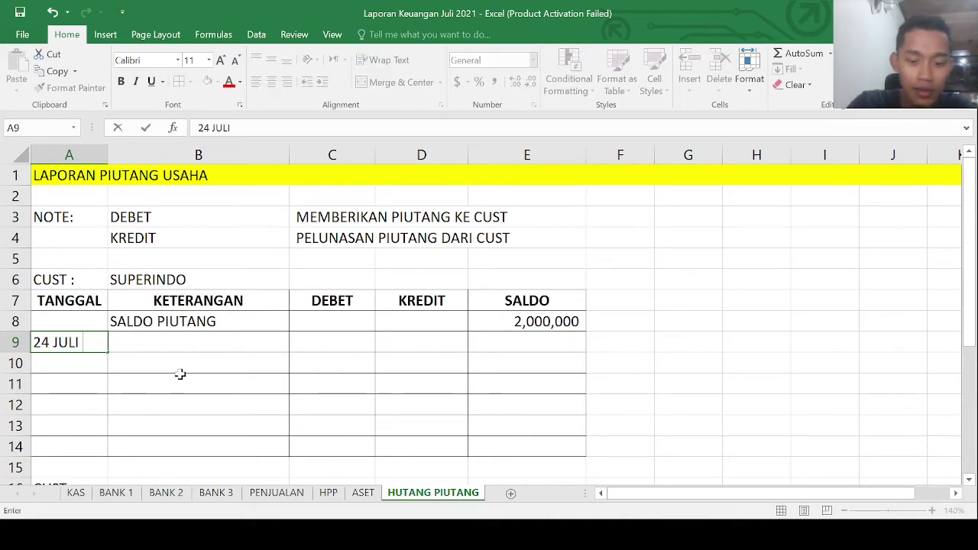
pyautogui.write('21')
pyautogui.press('Return')
pyautogui.click(192, 340)
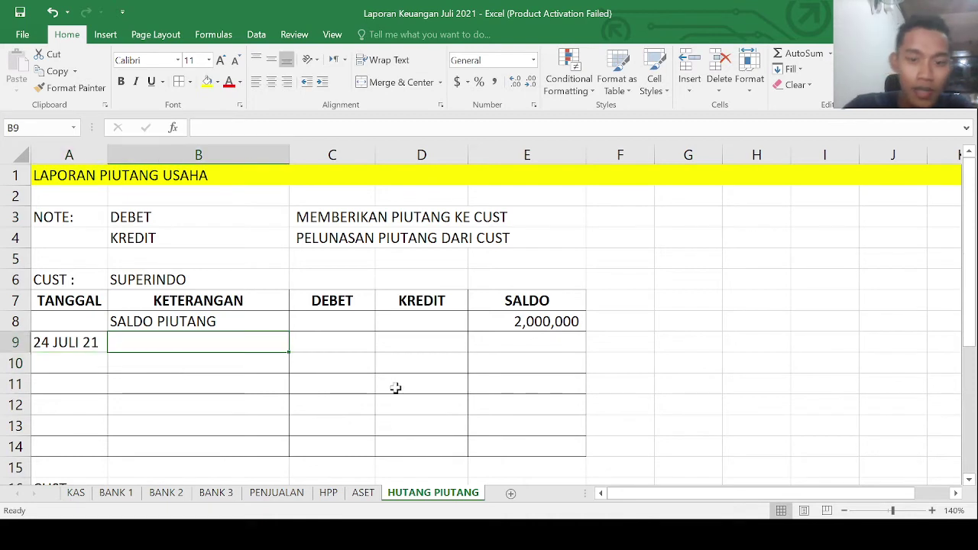
pyautogui.write('PELN')
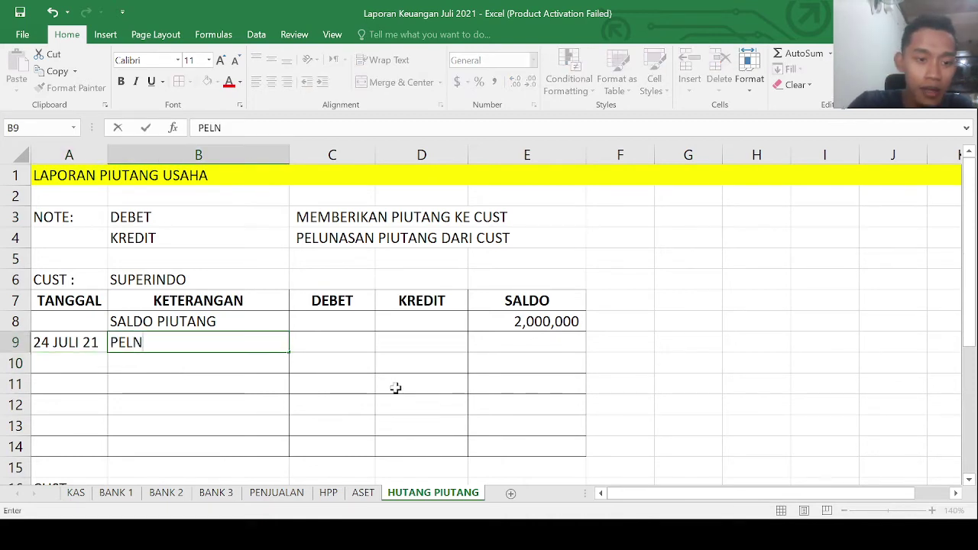
pyautogui.press('BackSpace')
pyautogui.write('UNASAN PIUTANG')
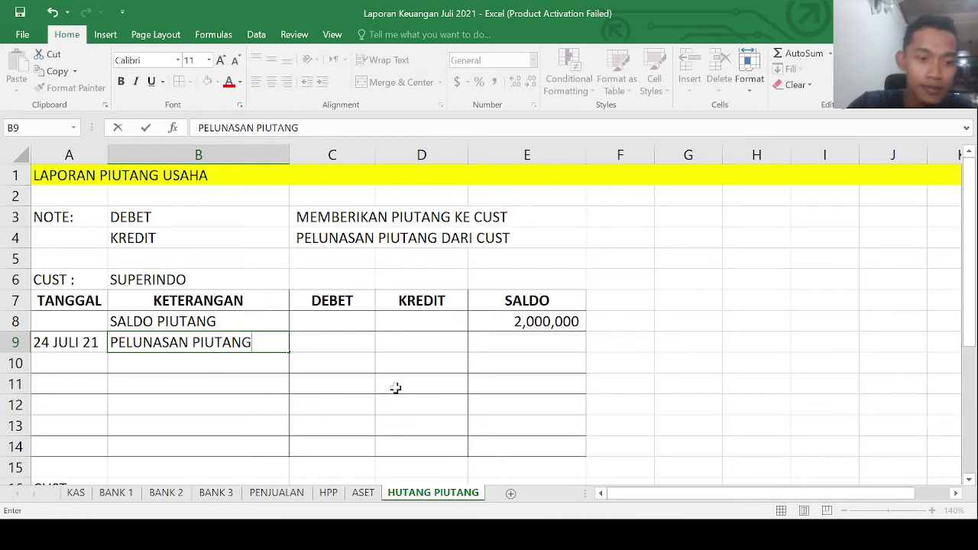
pyautogui.press('Tab')
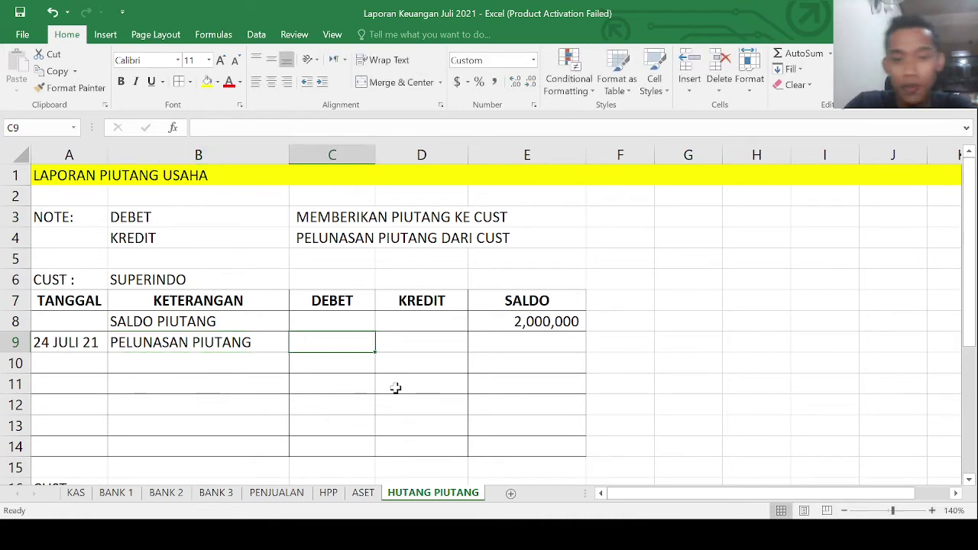
# - Enter 2000000 as the KREDIT amount of the PELUNASAN PIUTANG row in D9
pyautogui.press('Tab')
pyautogui.press('Right')
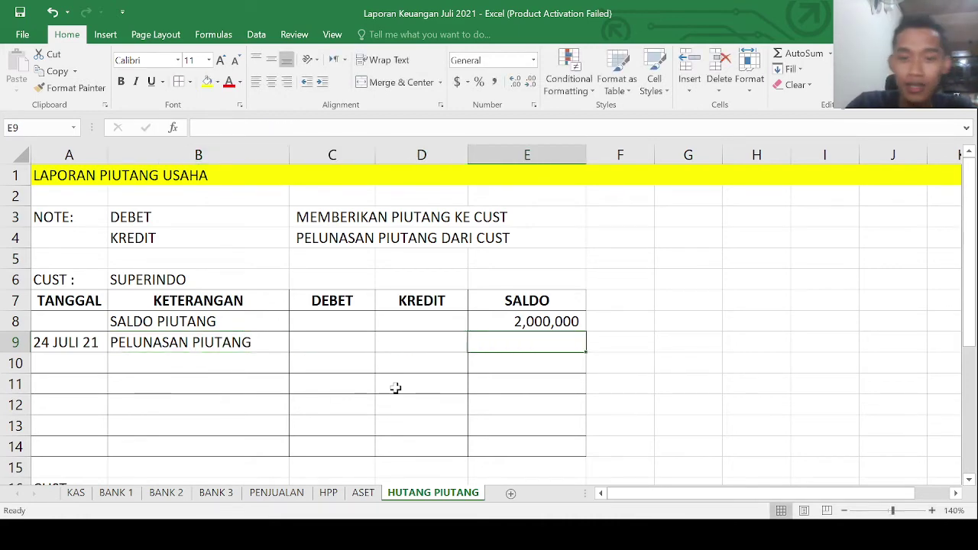
pyautogui.press('Up')
pyautogui.press('Left')
pyautogui.press('Down')
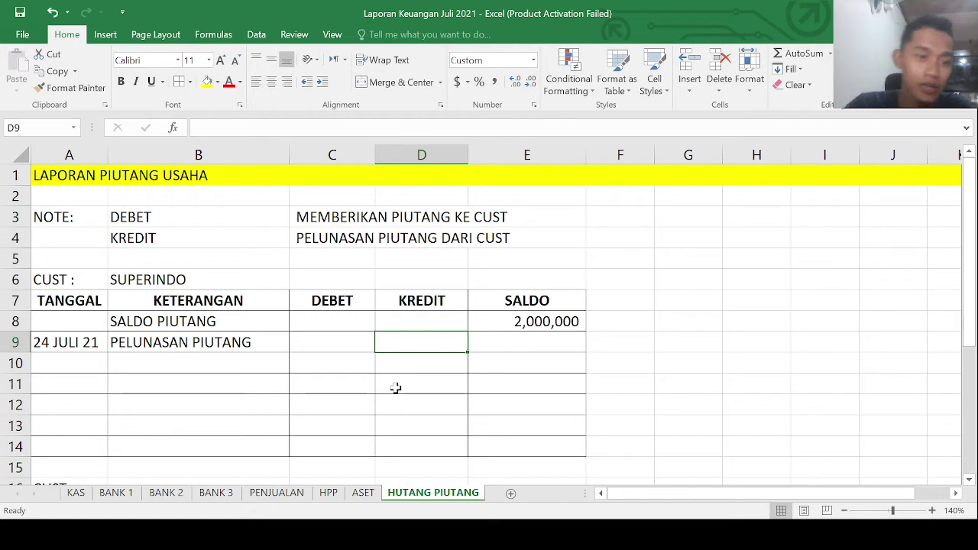
pyautogui.write('2000')
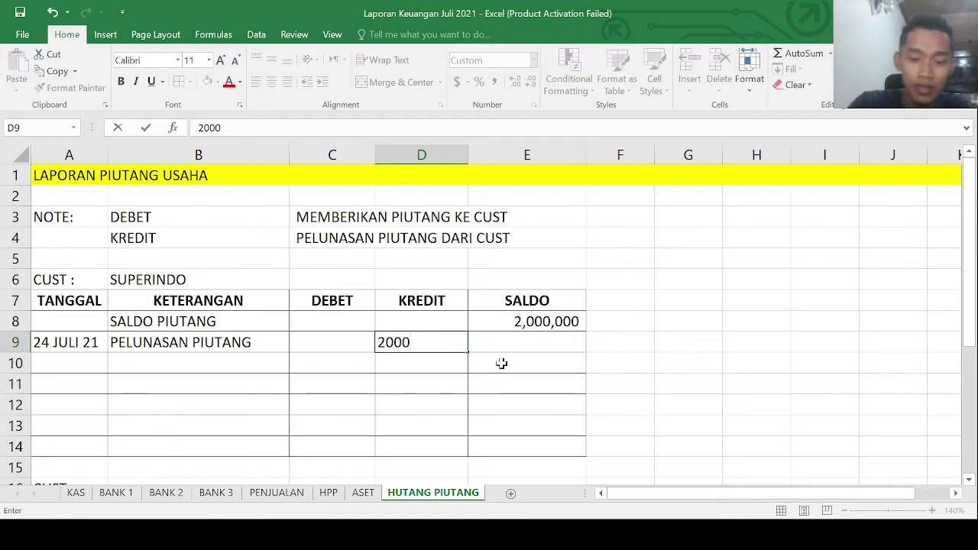
pyautogui.write('000')
pyautogui.press('Return')
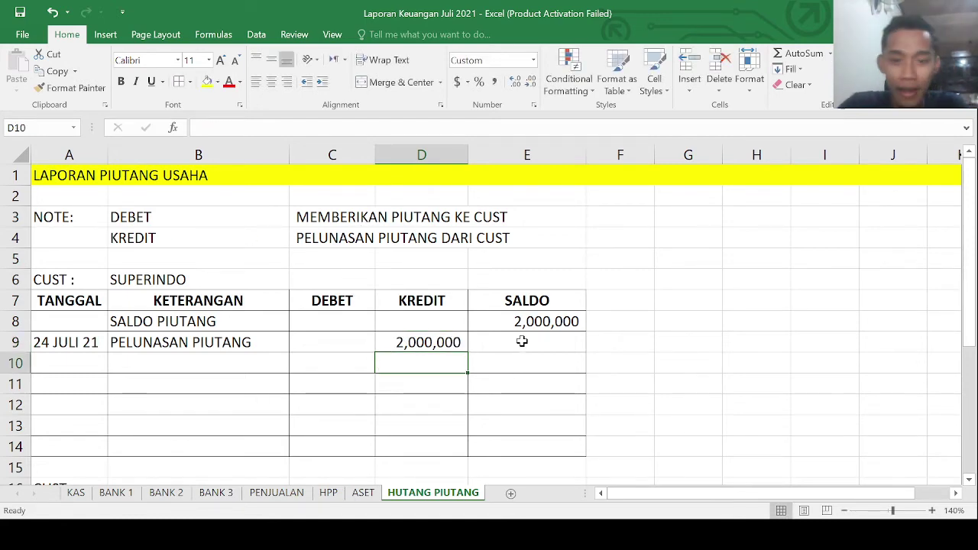
# - Calculate the SALDO of the PELUNASAN PIUTANG row in E9 with the formula =E8+C9-D9
pyautogui.click(522, 341)
pyautogui.write('=')
pyautogui.click(529, 322)
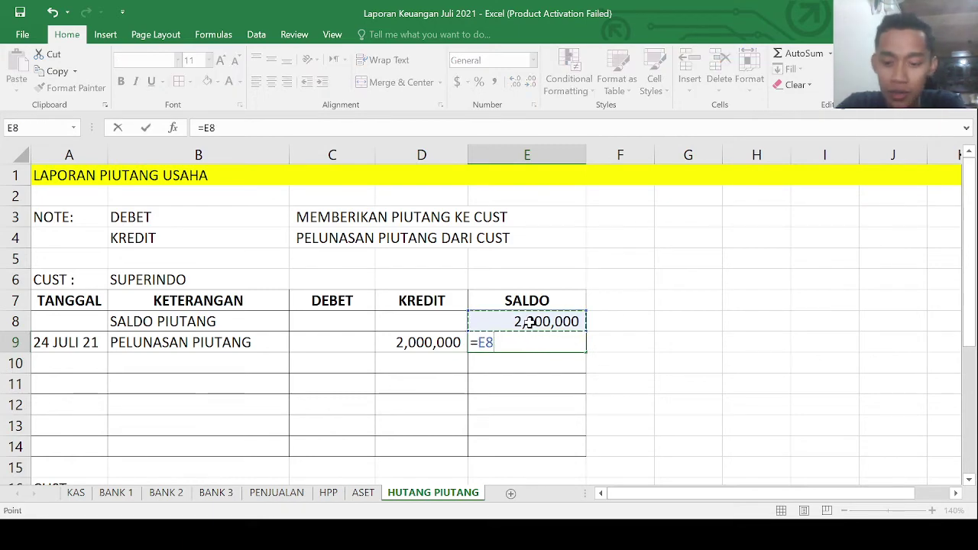
pyautogui.write('+')
pyautogui.click(340, 345)
pyautogui.write('-')
pyautogui.click(409, 344)
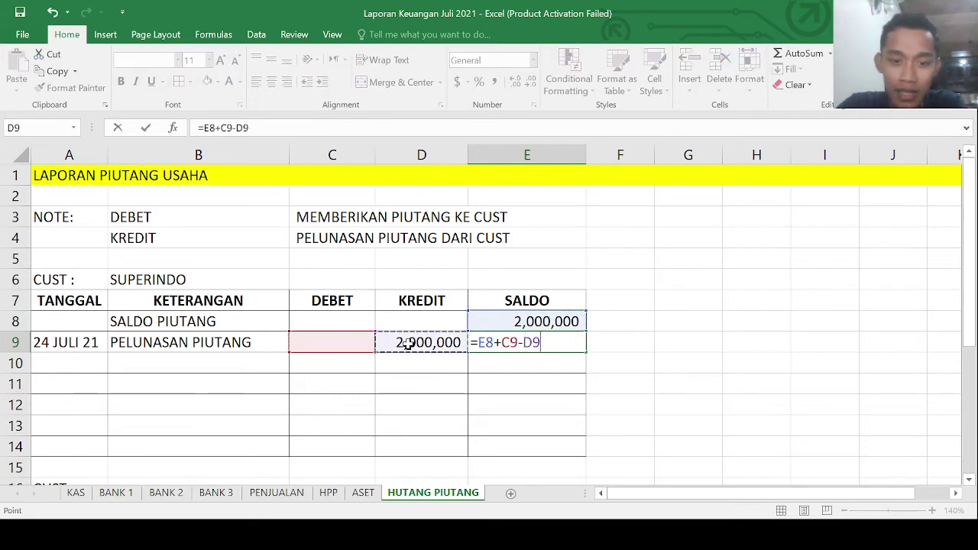
pyautogui.press('Return')
pyautogui.click(558, 340)
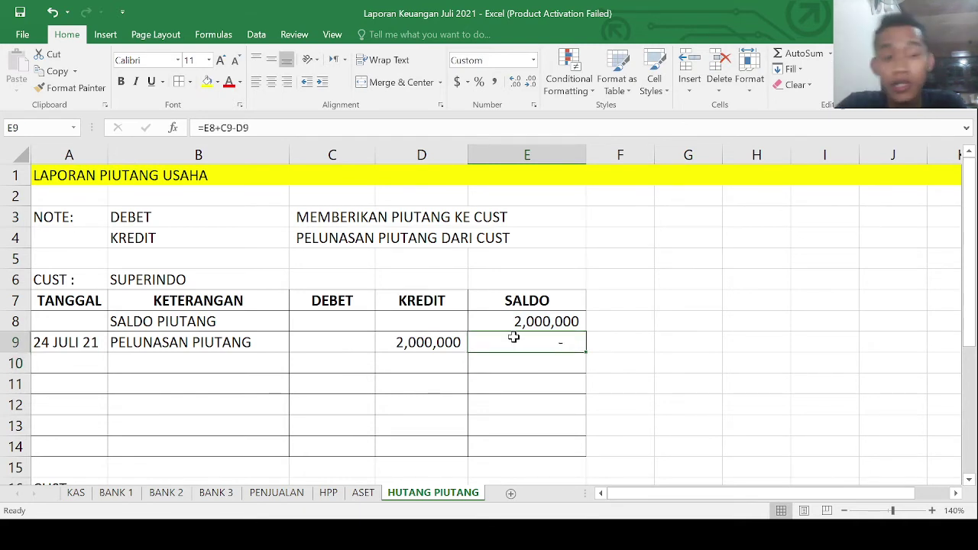
# - Record the date 27 JULI 21 and the description PENJUALAN KREDIT in row 10 of the SUPERINDO table
pyautogui.click(84, 365)
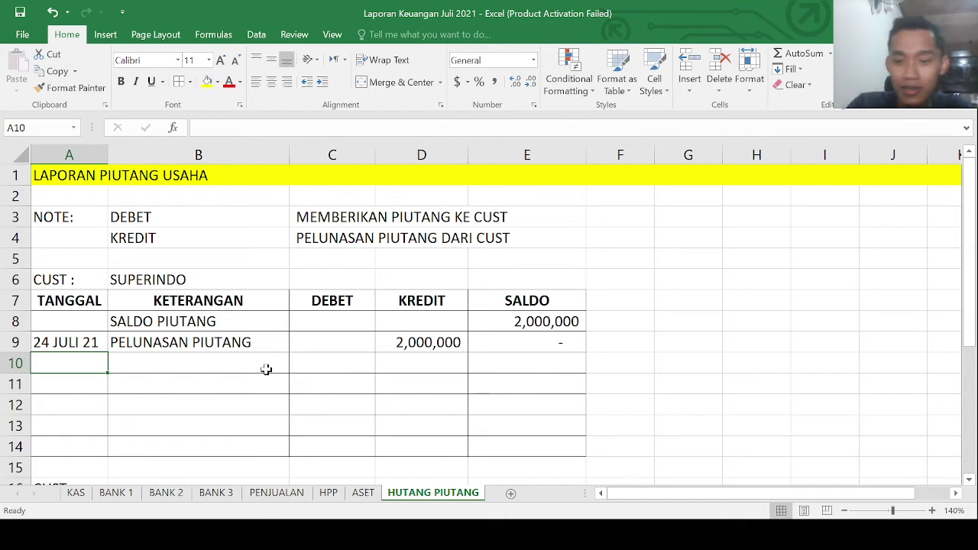
pyautogui.write('27 ')
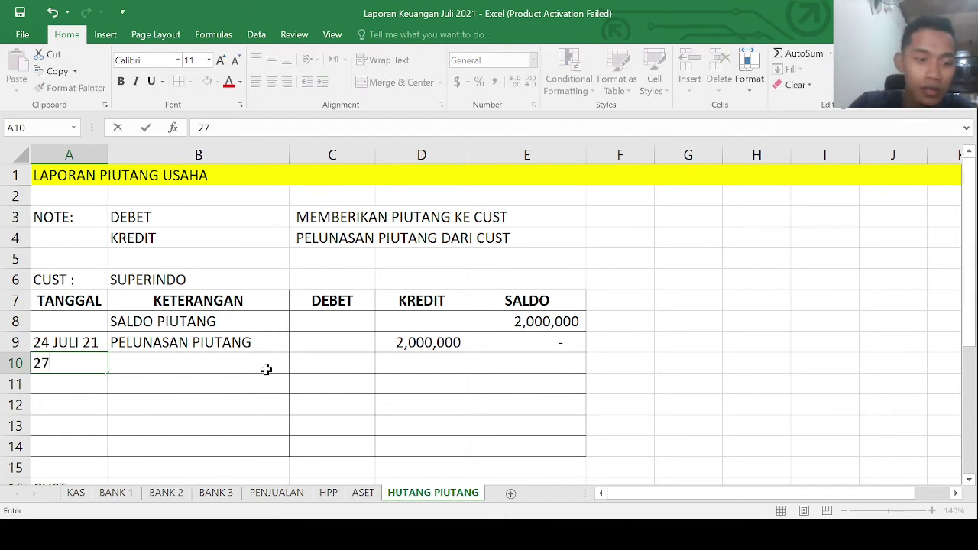
pyautogui.write('JULI 21')
pyautogui.press('Return')
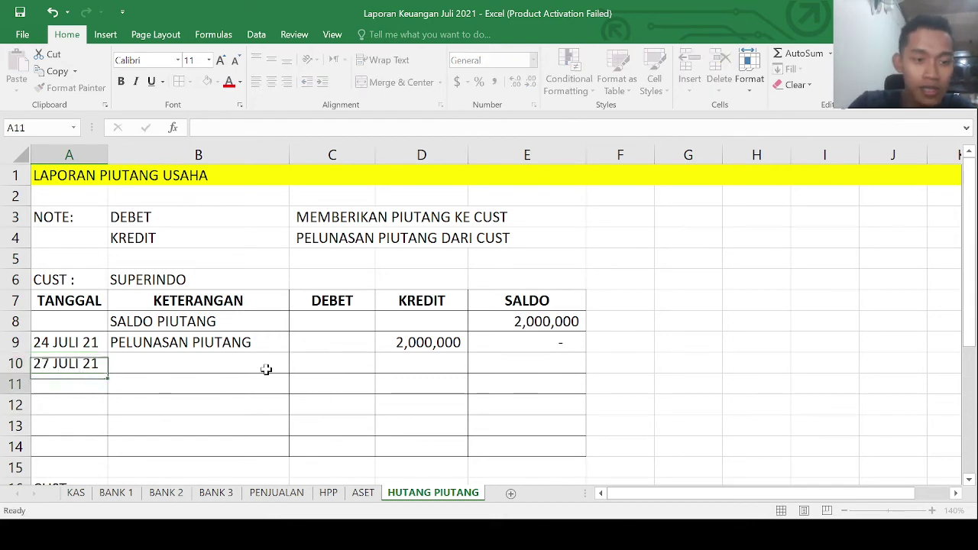
pyautogui.press('Up')
pyautogui.click(266, 369)
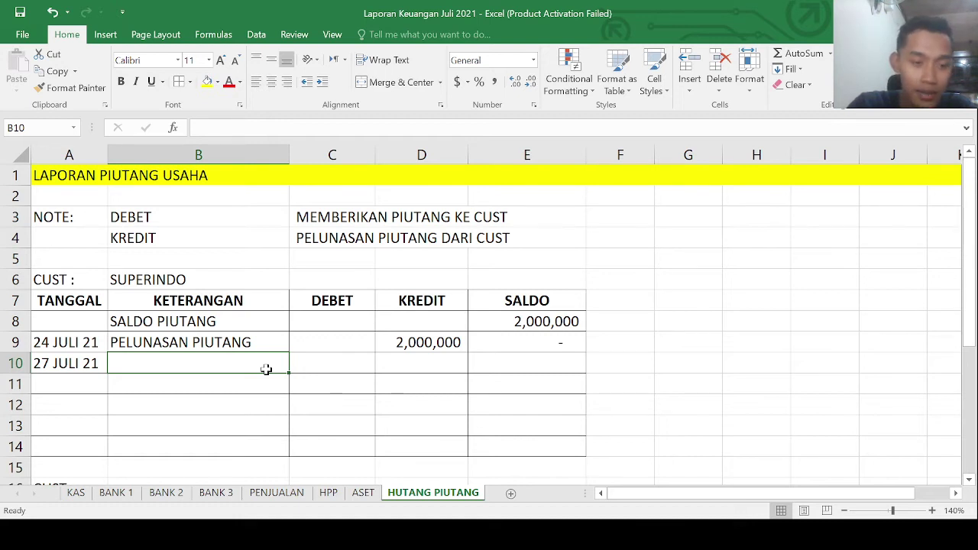
pyautogui.write('PENJU')
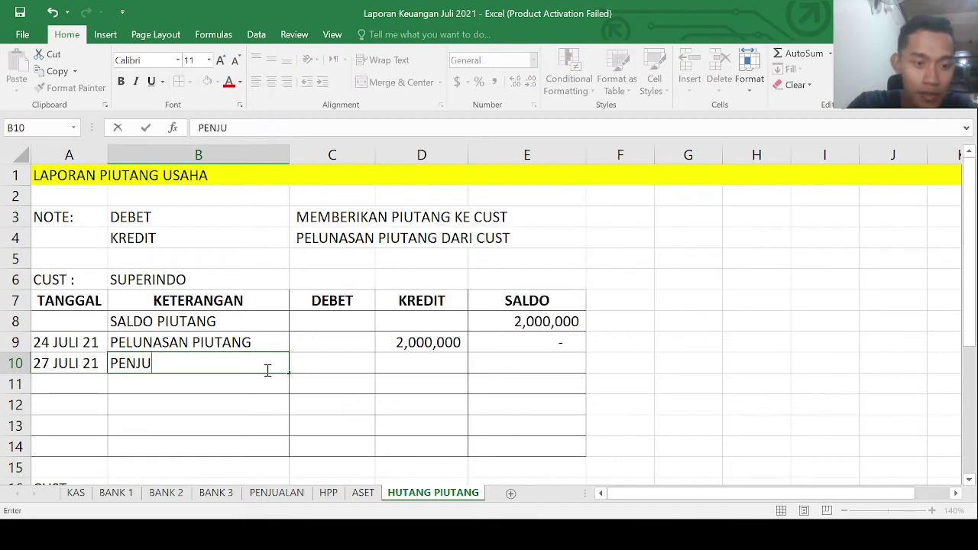
pyautogui.write('ALAN KREDIT')
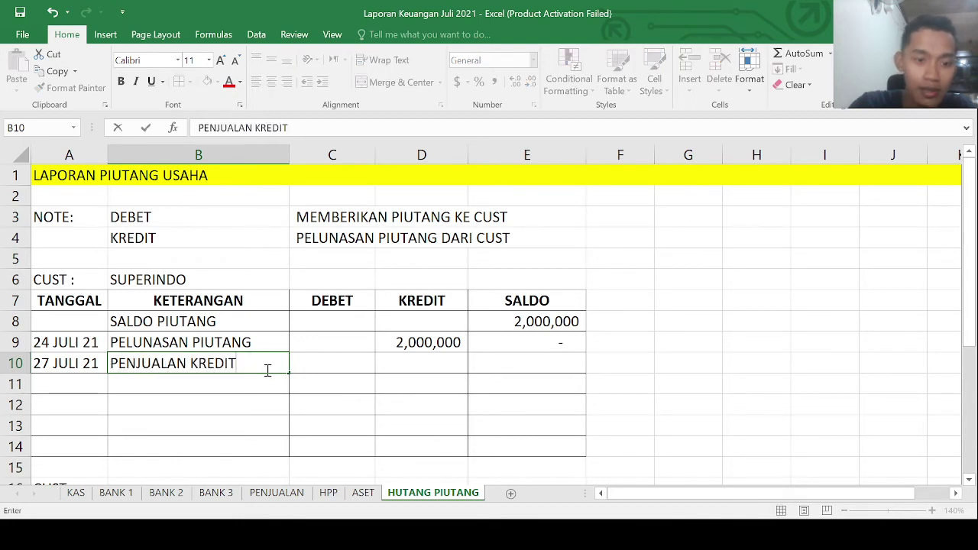
pyautogui.press('Tab')
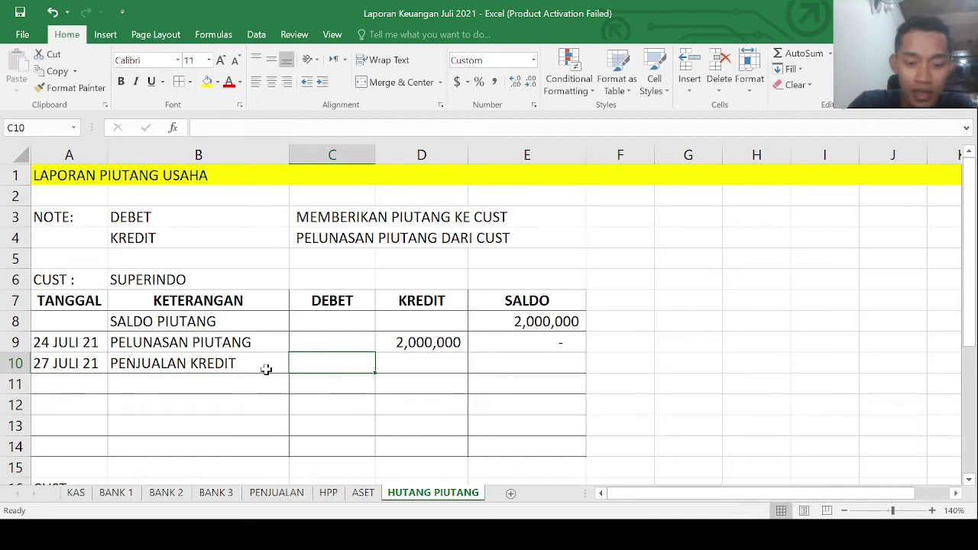
# - Enter 3000000 as the DEBET amount of the 27 JULI 21 credit sale in C10
pyautogui.write('3000000')
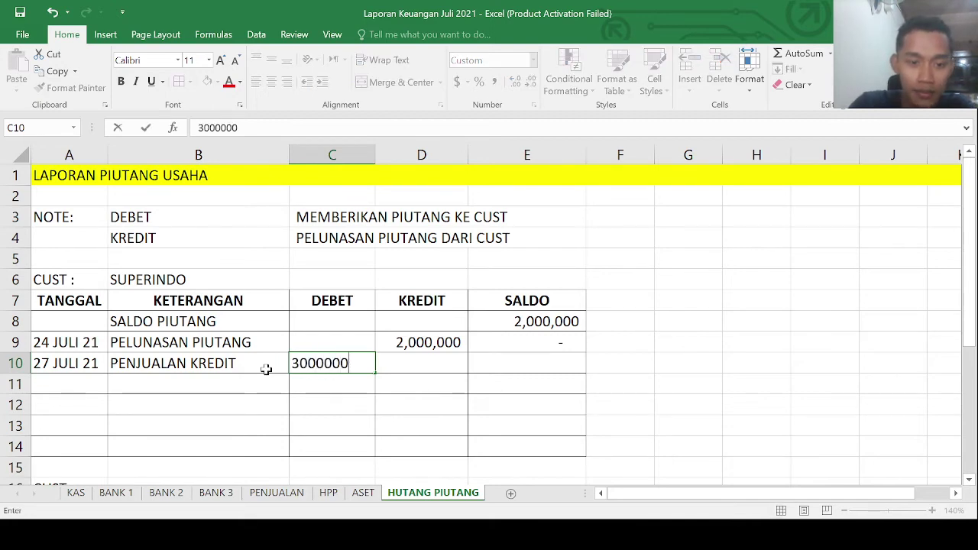
pyautogui.press('Return')
pyautogui.press('Up')
pyautogui.press('Right')
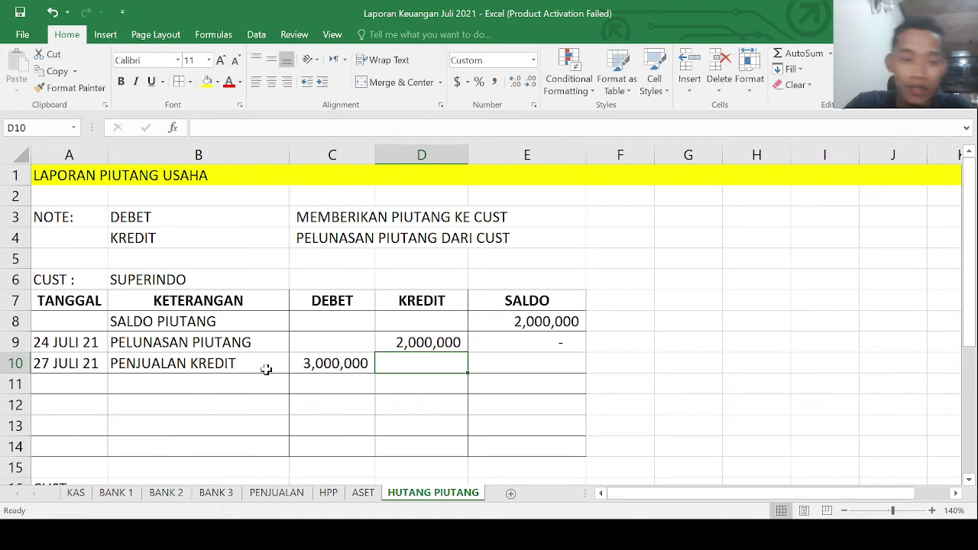
pyautogui.press('Left')
pyautogui.press('Left')
pyautogui.press('Right')
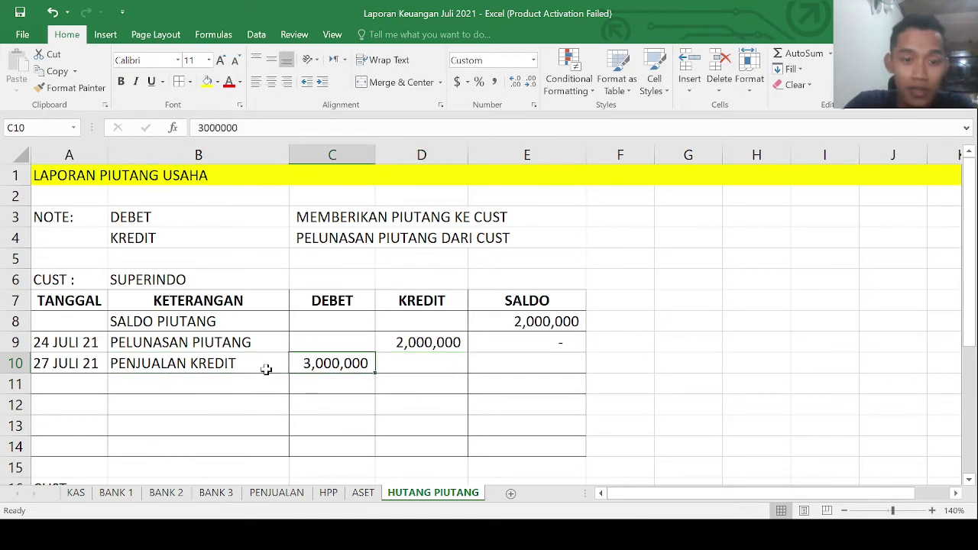
pyautogui.press('Right')
pyautogui.press('Right')
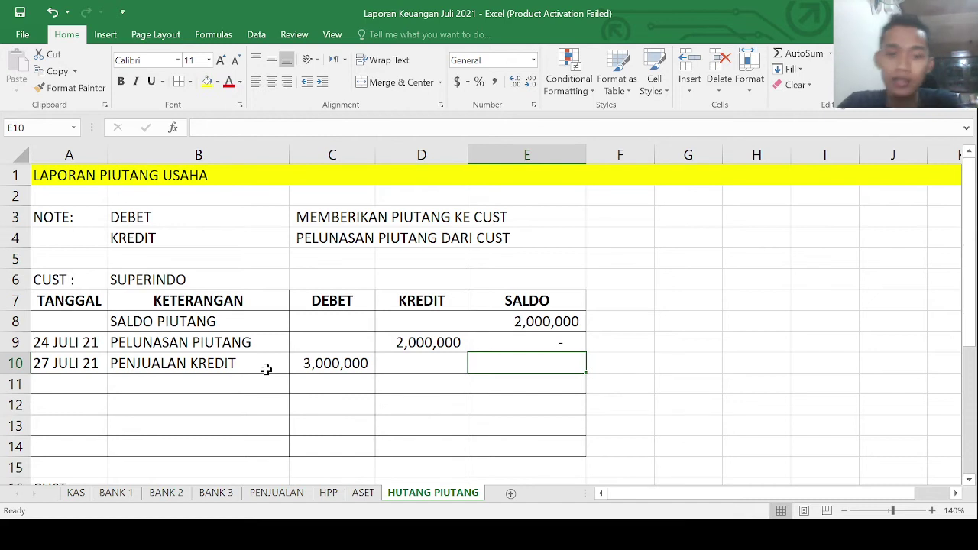
# - Fill the SALDO formula from E9 down to E10
pyautogui.click(555, 345)
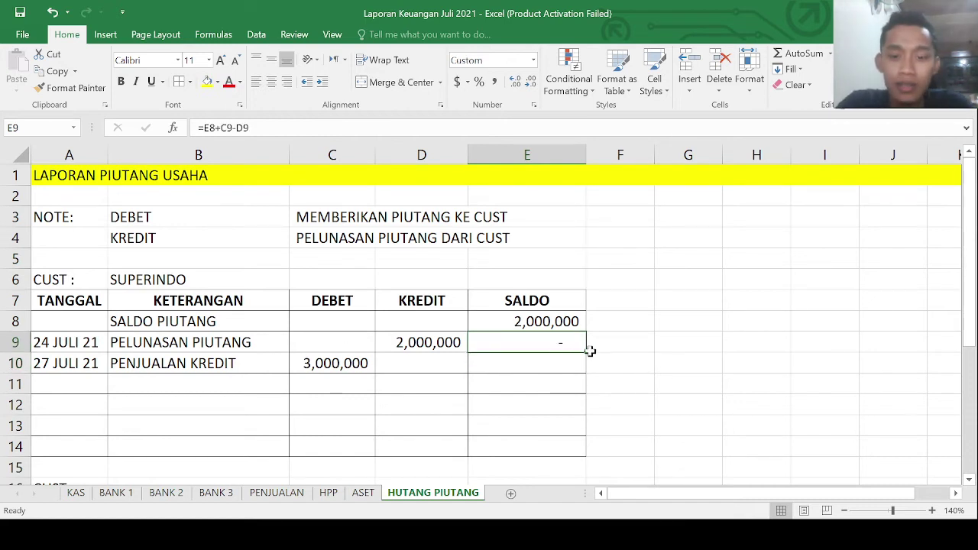
pyautogui.moveTo(586, 351); pyautogui.dragTo(579, 372)
pyautogui.click(547, 361)
pyautogui.click(505, 386)
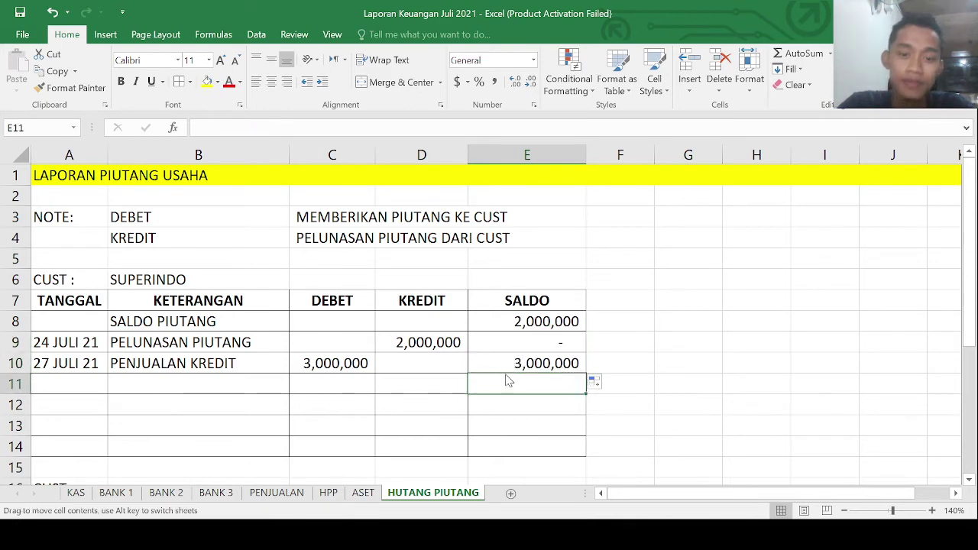
# - Record the date 30 JULI 21 in row 11 and copy the description PENJUALAN KREDIT from B10 into B11
pyautogui.click(485, 373)
pyautogui.click(333, 384)
pyautogui.click(201, 391)
pyautogui.click(79, 387)
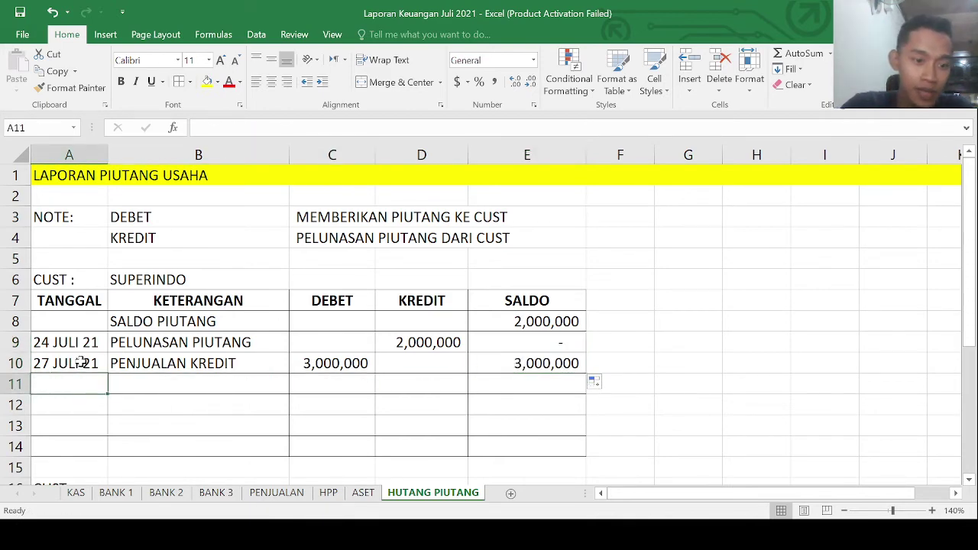
pyautogui.write('30 JULI 21')
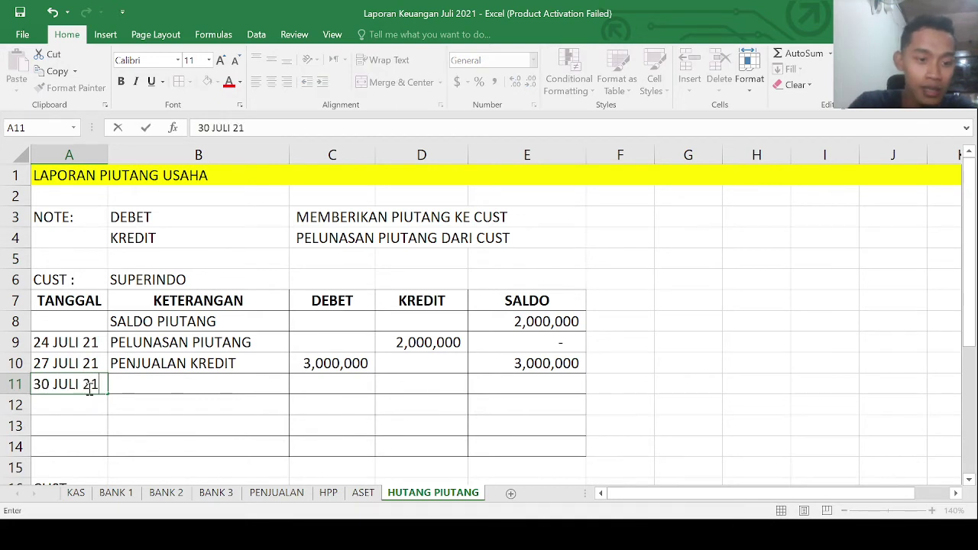
pyautogui.press('Tab')
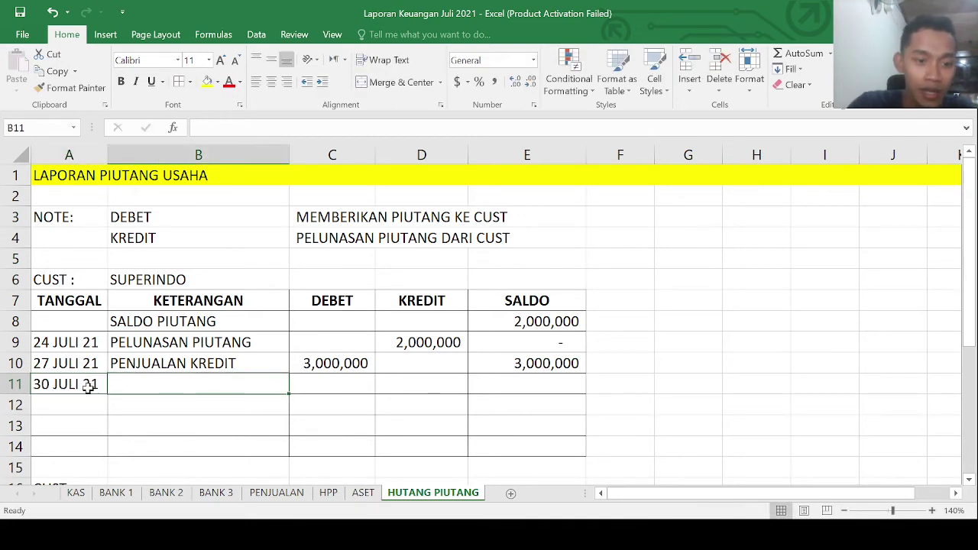
pyautogui.press('Up')
pyautogui.hotkey('ctrl', 'c')
pyautogui.press('Down')
pyautogui.hotkey('ctrl', 'v')
pyautogui.press('Tab')
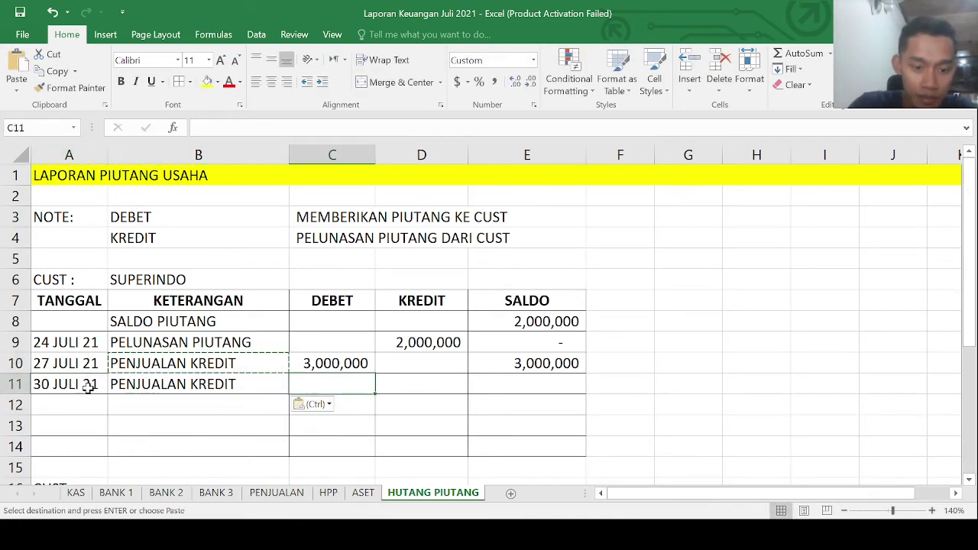
# - Enter 1500000 as the DEBET amount of the 30 JULI 21 credit sale in C11
pyautogui.write('1,500,')
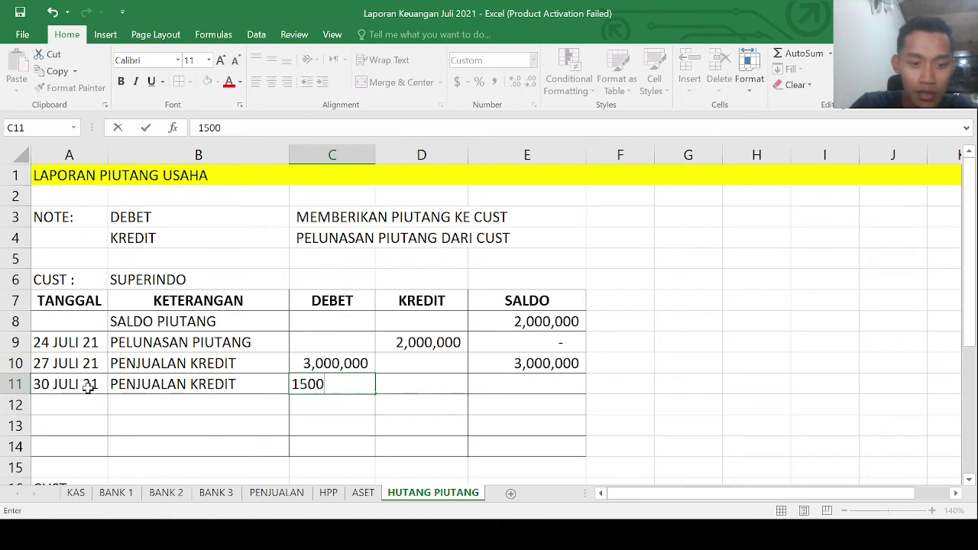
pyautogui.write('000')
pyautogui.press('Return')
pyautogui.press('Up')
pyautogui.press('Right')
pyautogui.press('Right')
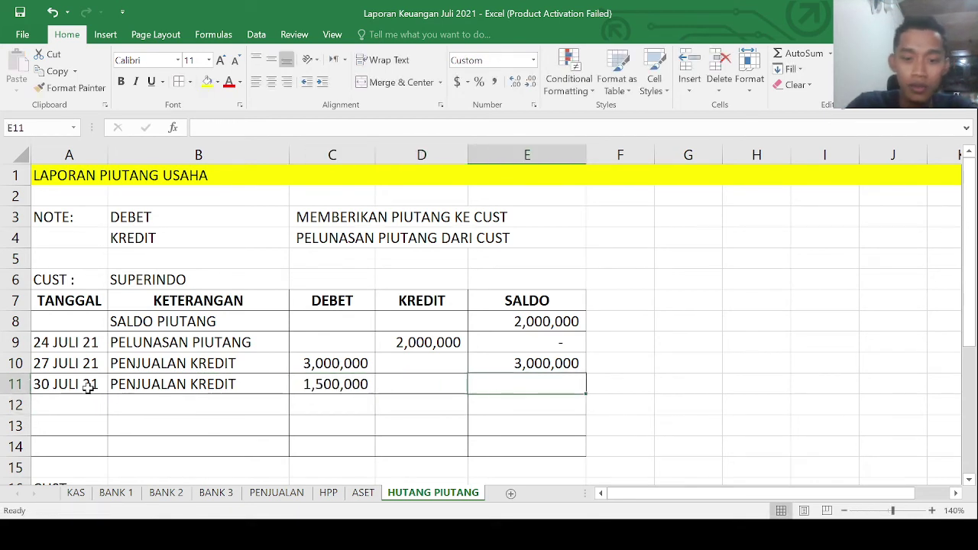
# - Fill the SALDO formula from E10 down to E11
pyautogui.click(544, 366)
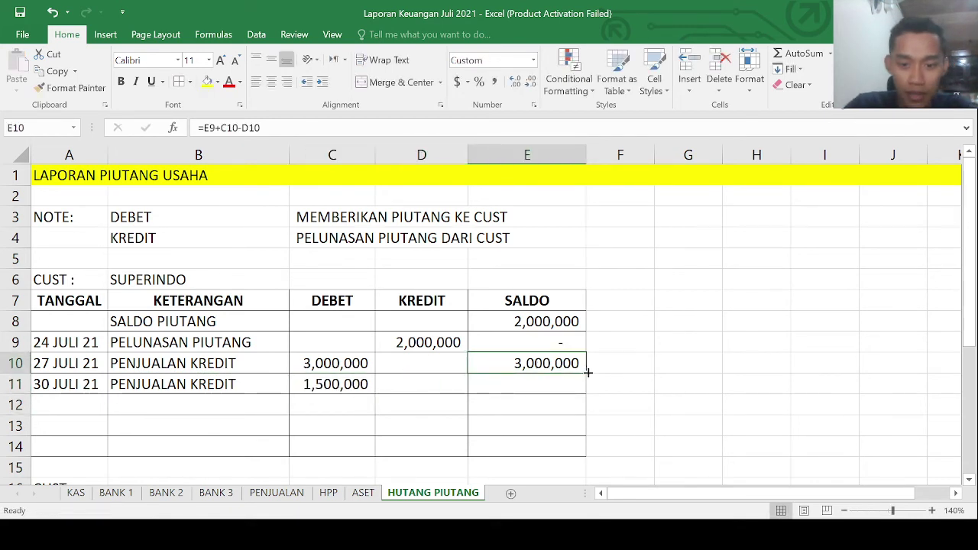
pyautogui.moveTo(588, 372); pyautogui.dragTo(586, 390)
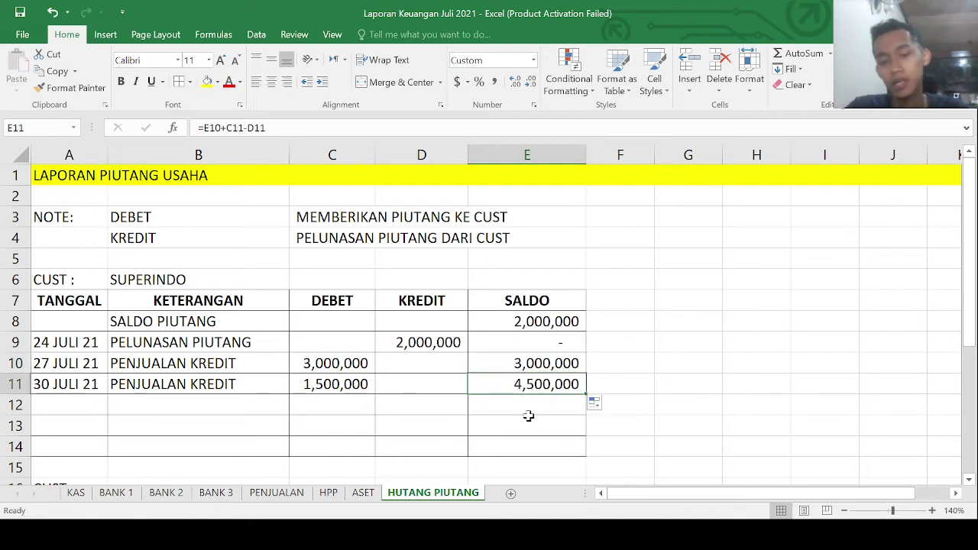
pyautogui.click(514, 411)
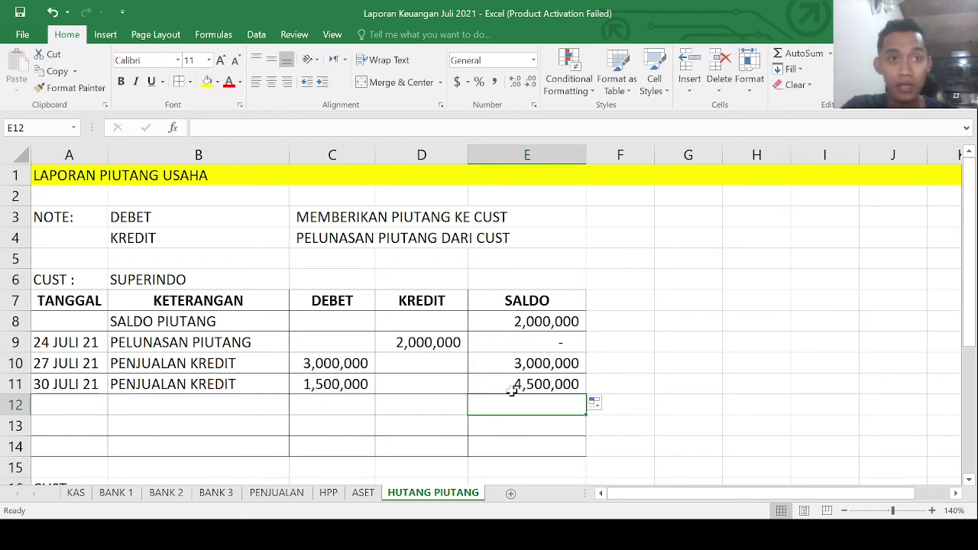
pyautogui.click(515, 385)
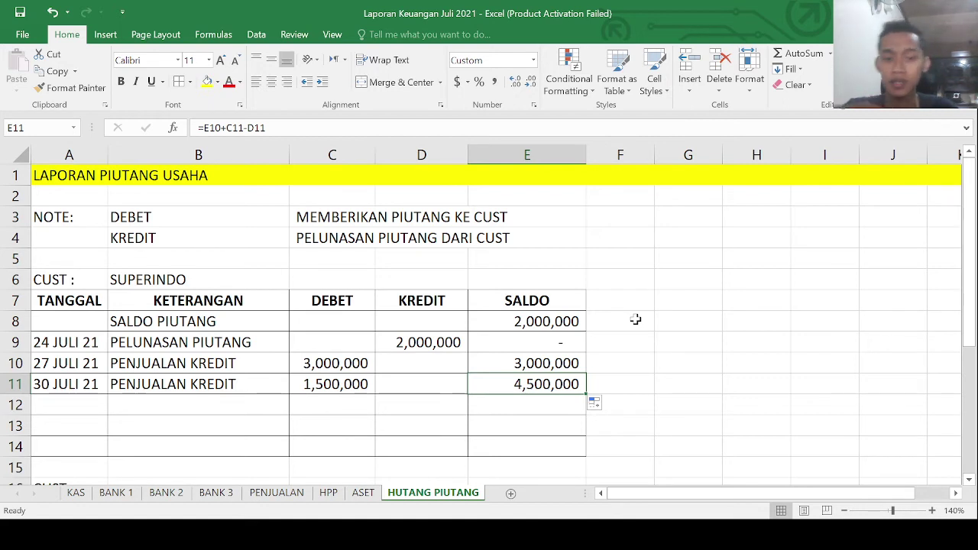
# - Review the SUPERINDO receivables table, examining the 27 JULI 21 and 30 JULI 21 credit sale rows and their SALDO
pyautogui.scroll(-1, 217, 385)
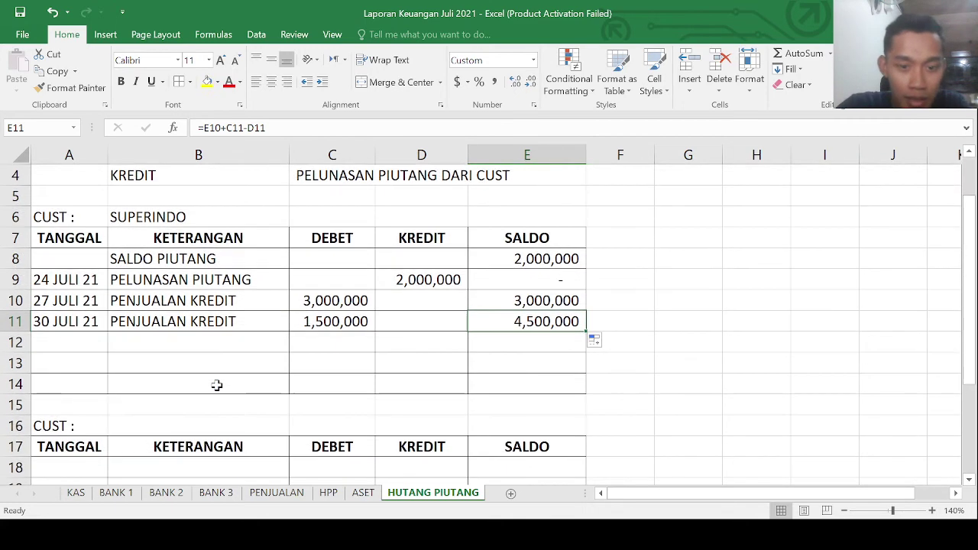
pyautogui.click(493, 341)
pyautogui.click(527, 319)
pyautogui.click(525, 338)
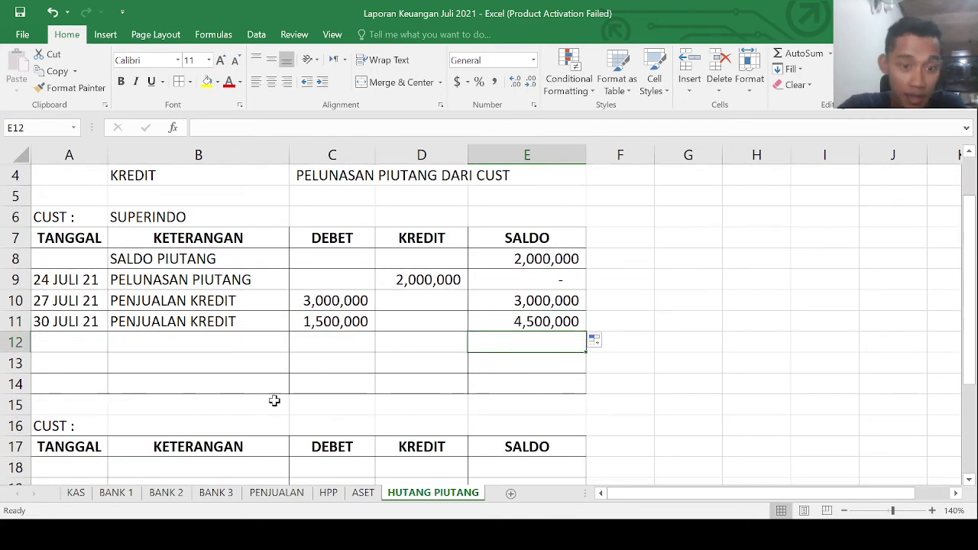
pyautogui.moveTo(53, 221)
pyautogui.mouseDown()
pyautogui.moveTo(176, 221)
pyautogui.moveTo(524, 339)
pyautogui.moveTo(540, 393)
pyautogui.mouseUp()
pyautogui.moveTo(57, 301); pyautogui.dragTo(521, 302)
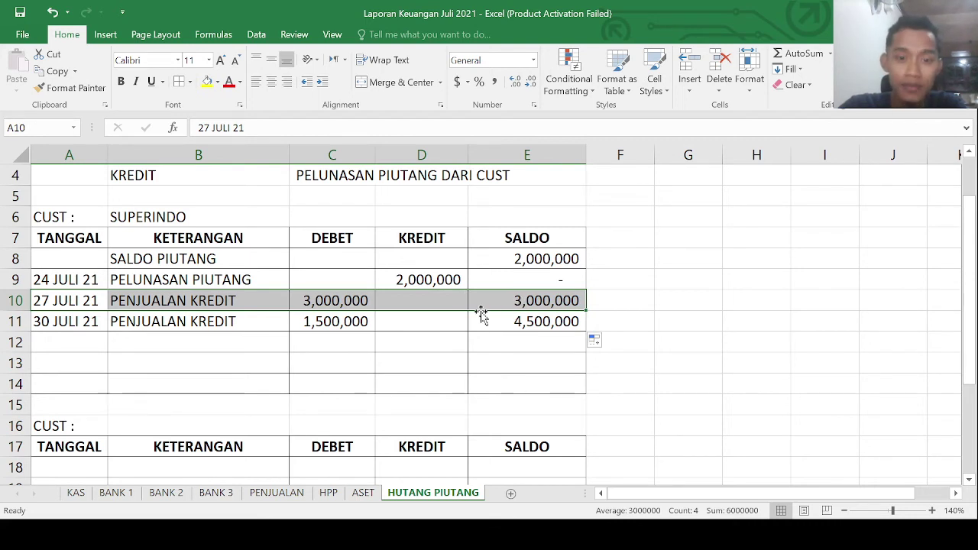
pyautogui.moveTo(77, 318); pyautogui.dragTo(528, 321)
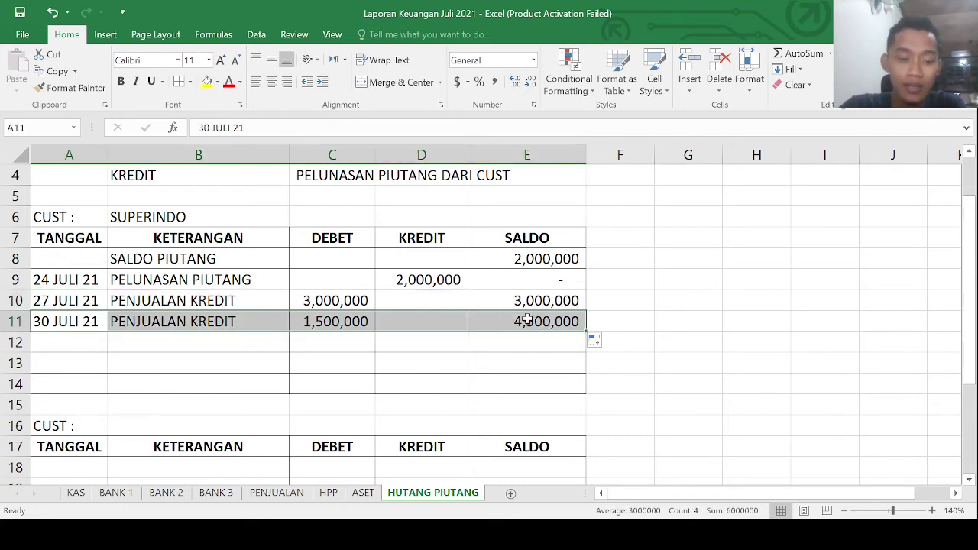
pyautogui.click(304, 345)
pyautogui.scroll(-2, 279, 382)
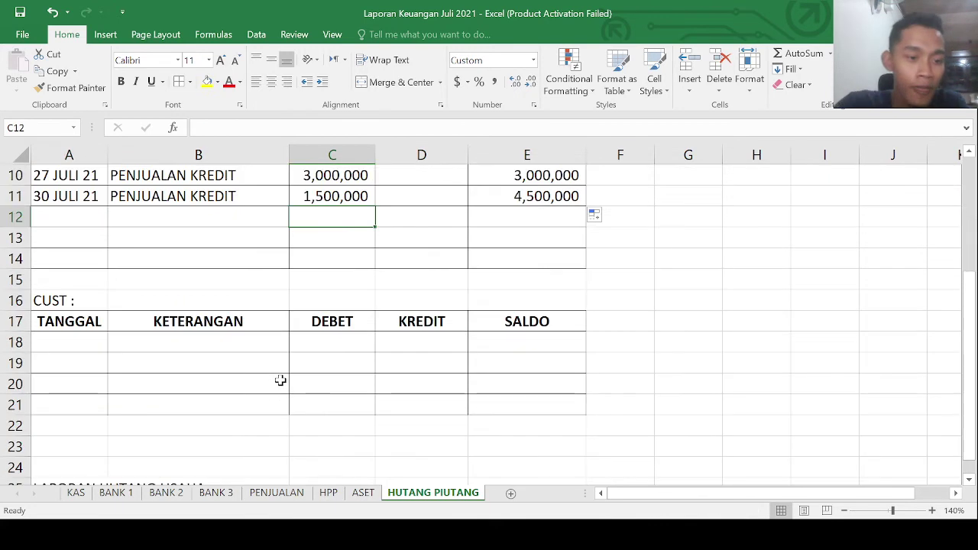
pyautogui.scroll(2, 131, 343)
# - Enter INDOMARET as the customer of the second receivables table in B16
pyautogui.click(169, 423)
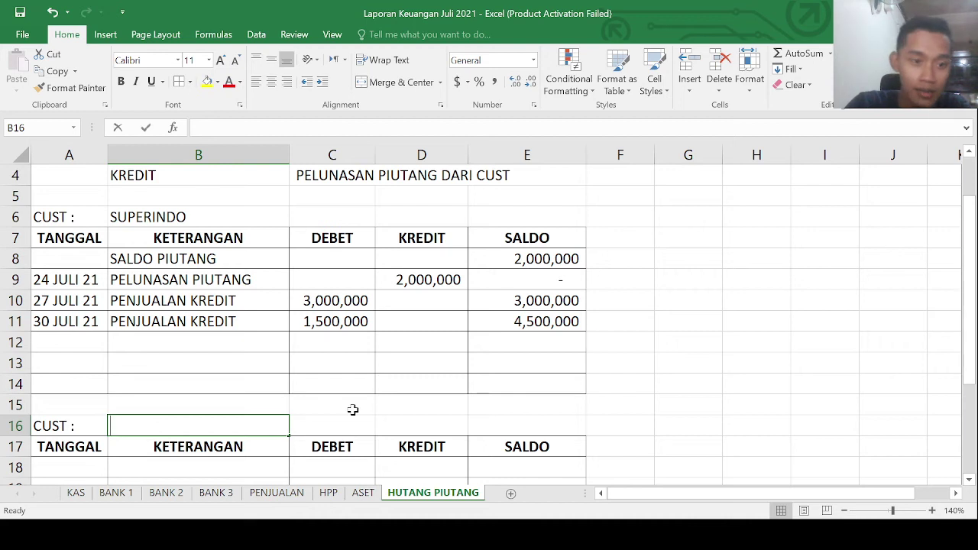
pyautogui.write('INDOMA')
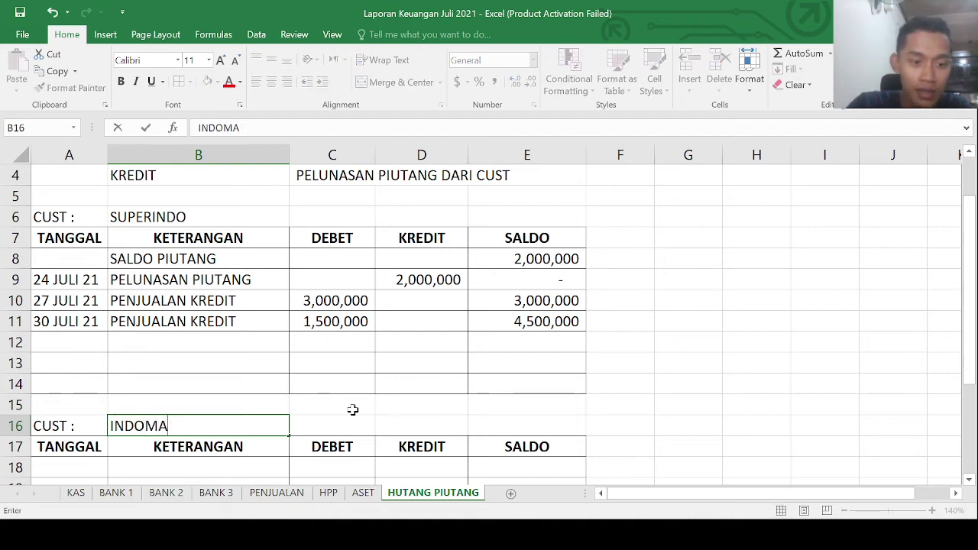
pyautogui.write('RET')
pyautogui.press('Return')
pyautogui.scroll(-2, 351, 408)
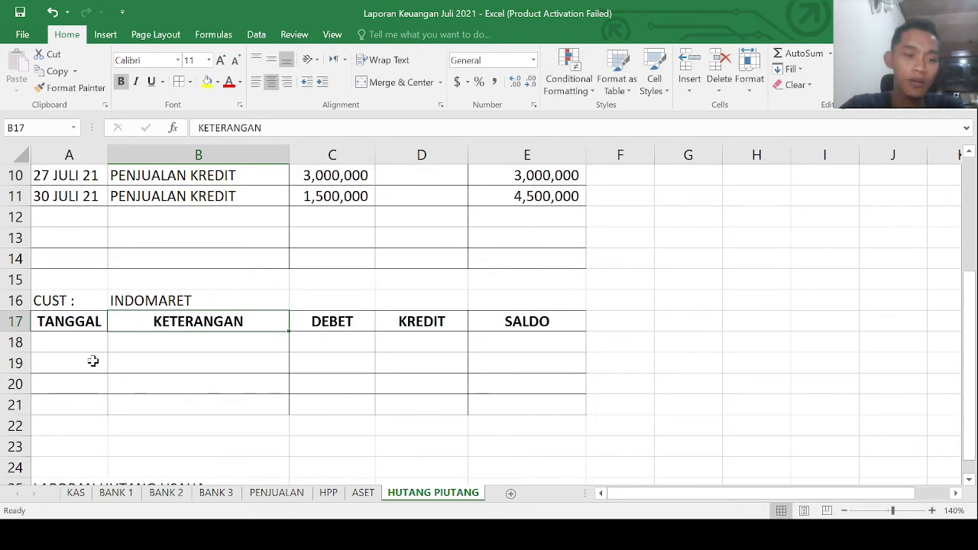
pyautogui.moveTo(93, 361); pyautogui.dragTo(479, 353)
pyautogui.scroll(-3, 286, 372)
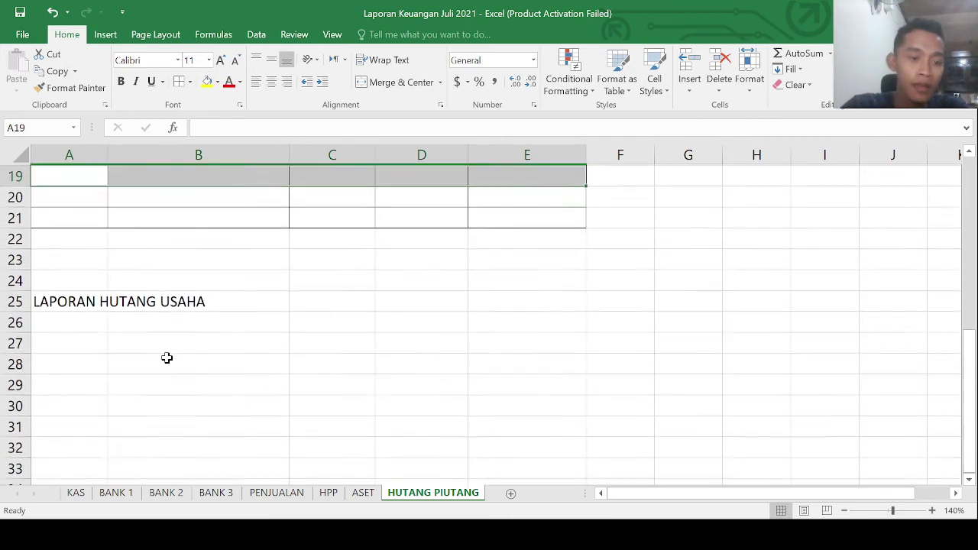
# - Copy the notes and the SUPERINDO table in A3:E14 to A26, directly below the LAPORAN HUTANG USAHA title
pyautogui.scroll(5, 173, 346)
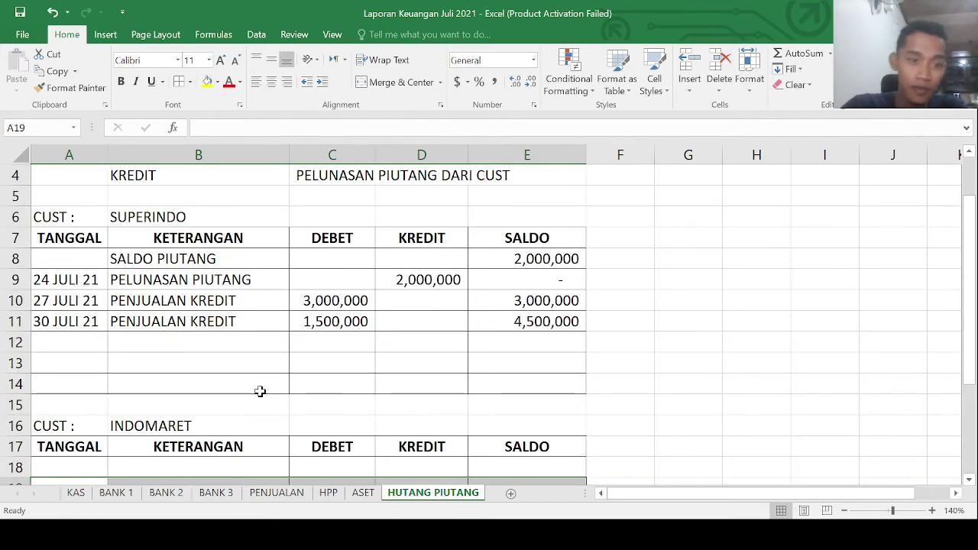
pyautogui.scroll(1, 324, 364)
pyautogui.scroll(-5, 324, 364)
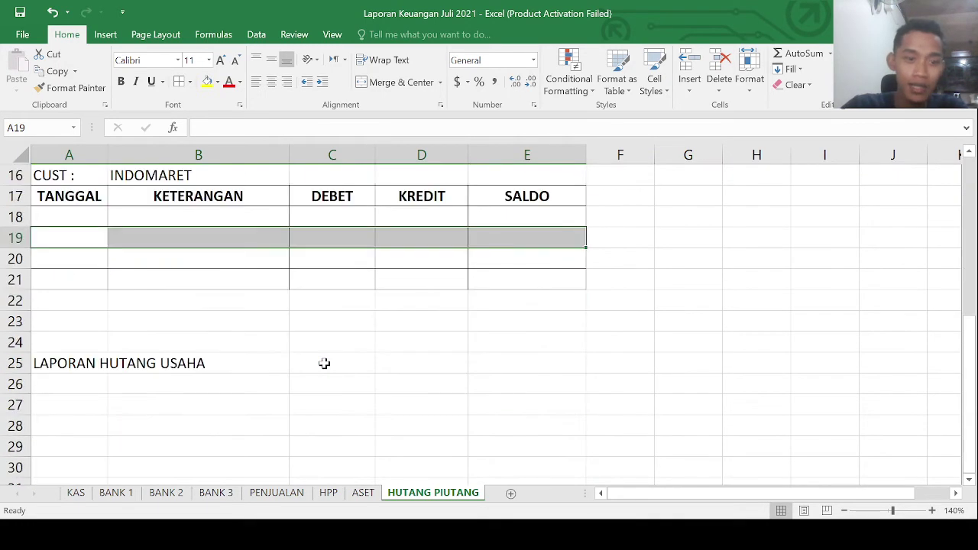
pyautogui.scroll(-2, 162, 376)
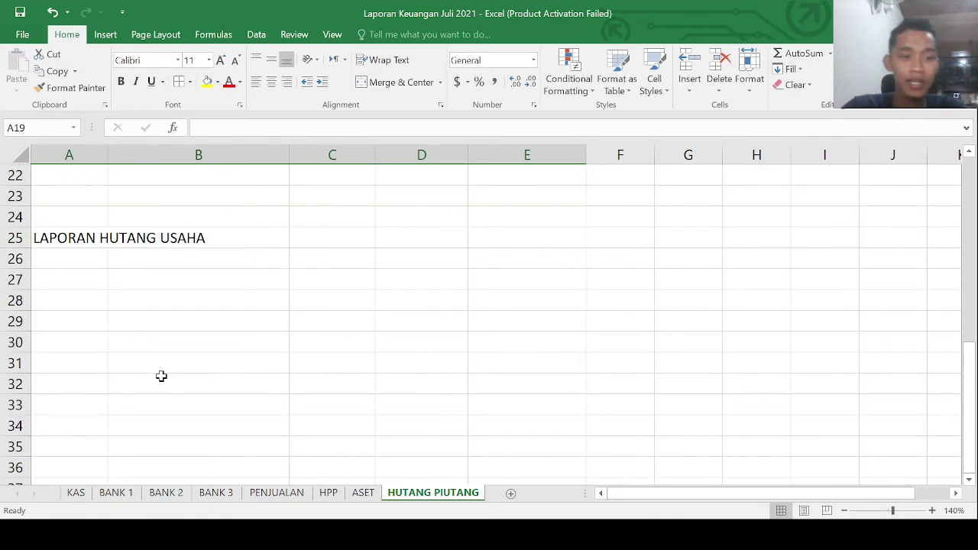
pyautogui.scroll(1, 159, 304)
pyautogui.scroll(6, 158, 304)
pyautogui.click(198, 301)
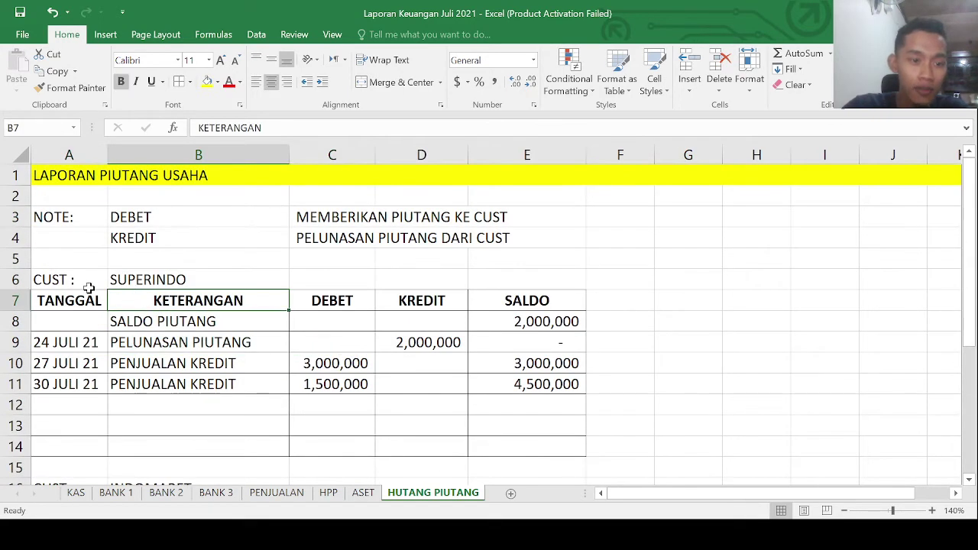
pyautogui.moveTo(54, 280); pyautogui.dragTo(383, 342)
pyautogui.moveTo(51, 221); pyautogui.dragTo(547, 445)
pyautogui.hotkey('ctrl', 'c')
pyautogui.scroll(-6, 120, 354)
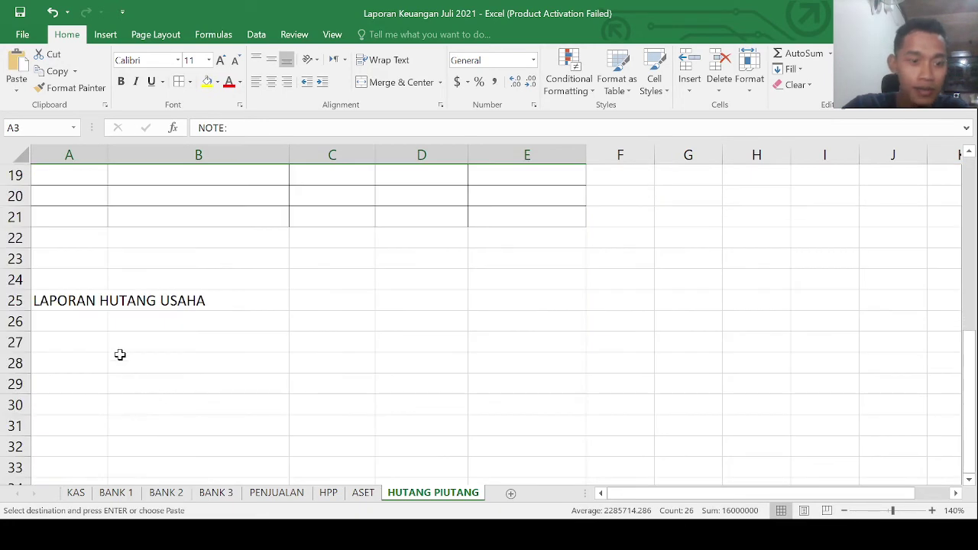
pyautogui.click(66, 321)
pyautogui.hotkey('ctrl', 'v')
# - Insert a blank row between the LAPORAN HUTANG USAHA title and the copied NOTE line
pyautogui.click(70, 329)
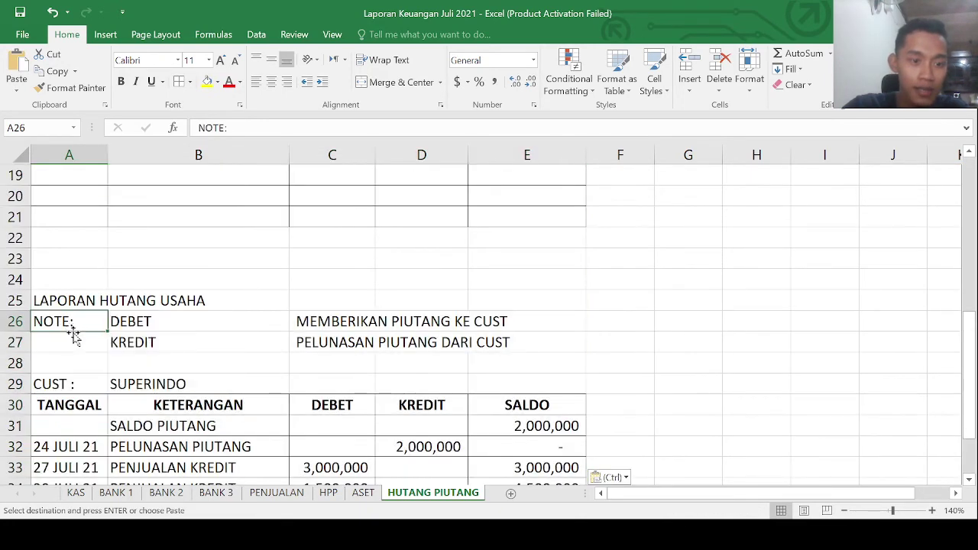
pyautogui.click(15, 320)
pyautogui.press('Escape')
pyautogui.hotkey('ctrl', '+')
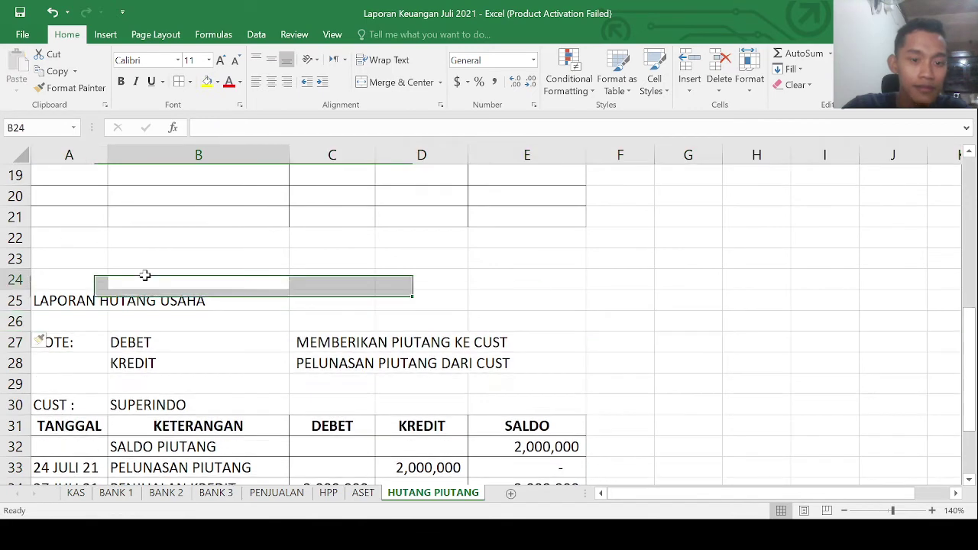
pyautogui.click(143, 275)
# - Replace the payables DEBET note in C27 with PELUNASAN UTANG USAHA KE SUPPLIER
pyautogui.click(150, 343)
pyautogui.click(321, 344)
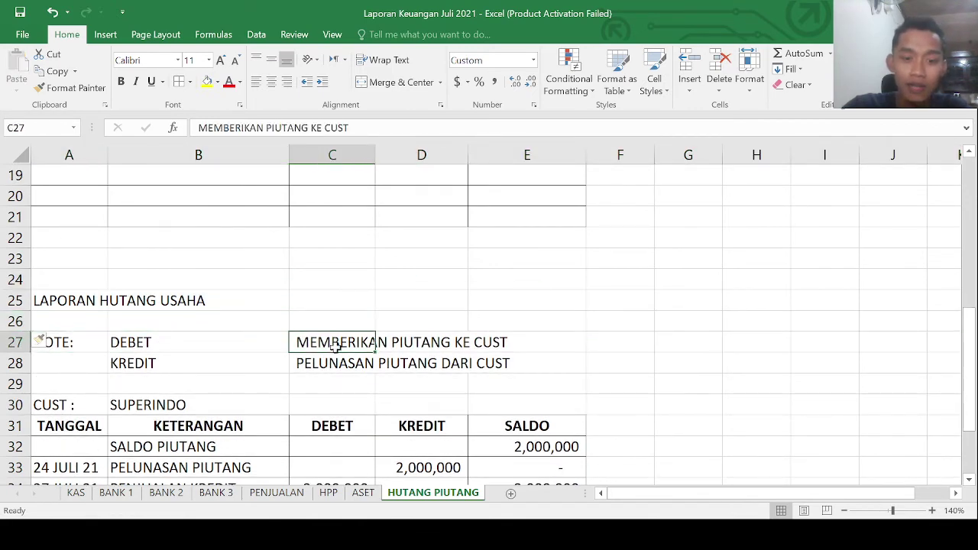
pyautogui.write('PELI')
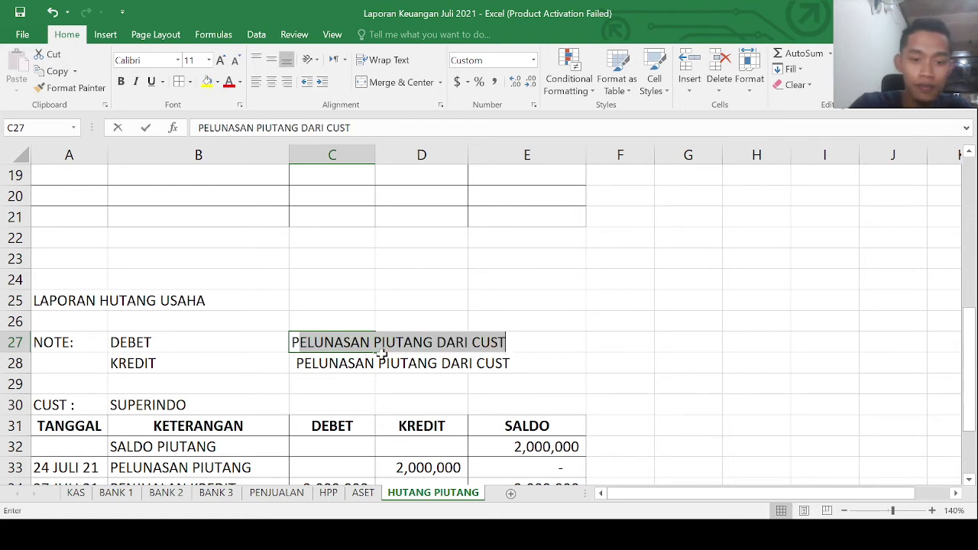
pyautogui.press('BackSpace')
pyautogui.write('UNASAN P')
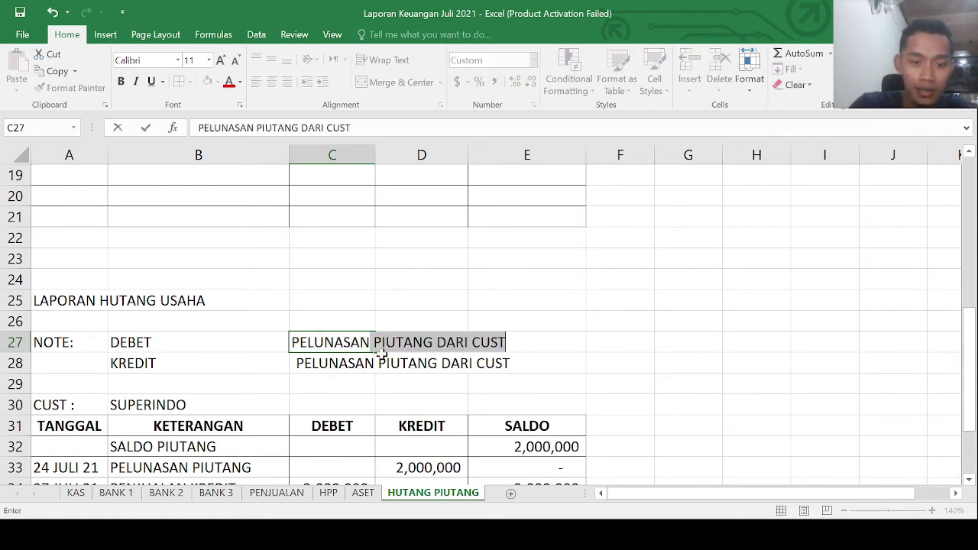
pyautogui.press('BackSpace')
pyautogui.press('BackSpace')
pyautogui.write('UTANG')
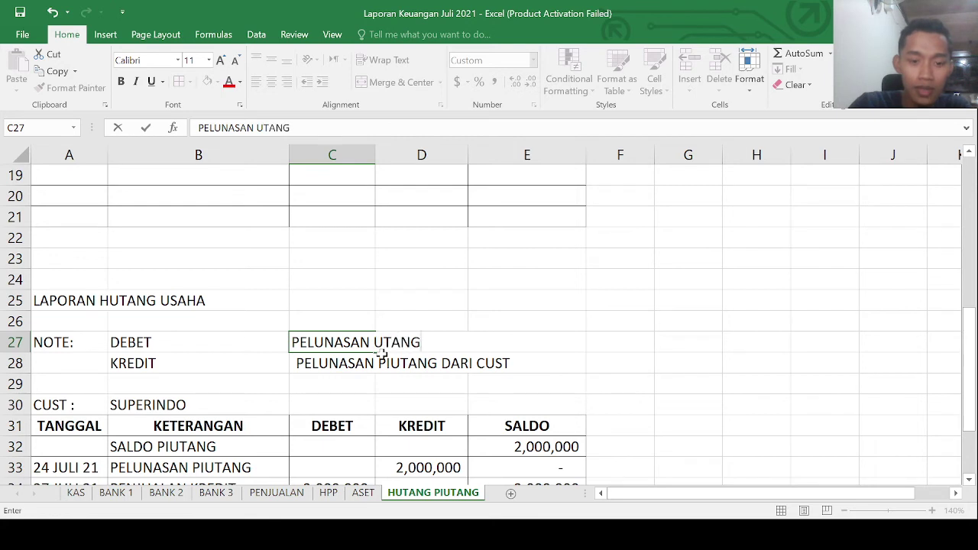
pyautogui.write(' USAHA KE SUPPLIER')
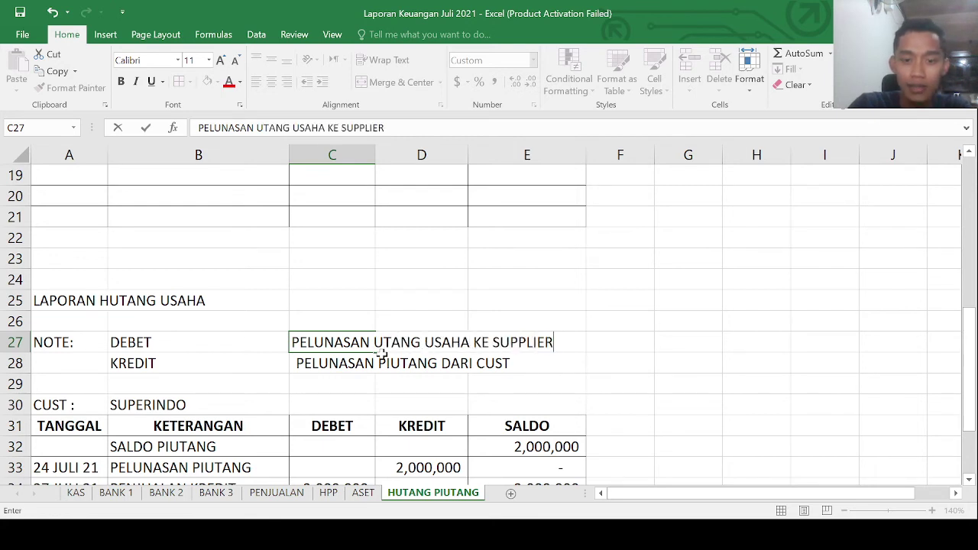
pyautogui.press('Return')
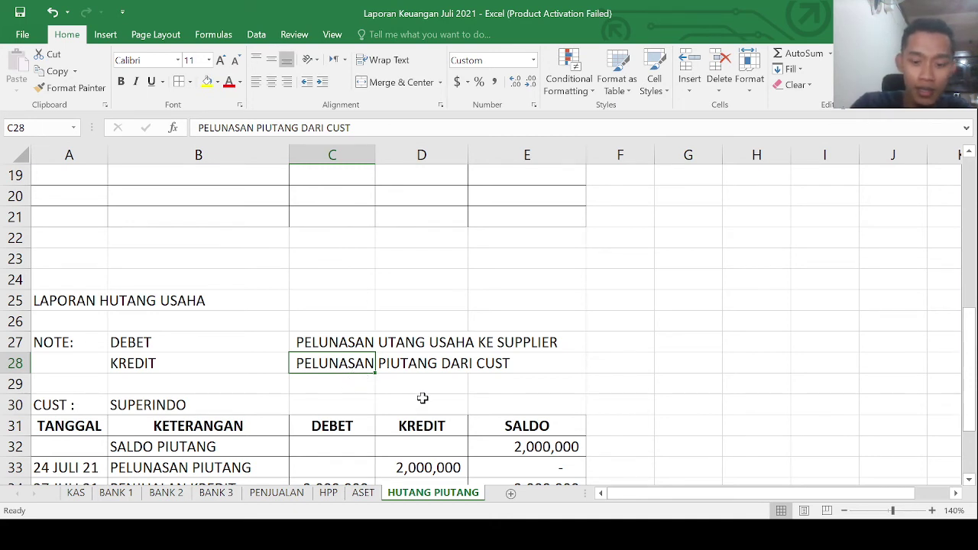
# - Replace the payables KREDIT note in C28 with PEMBERIAN HUTANG DARI SUPPLIER
pyautogui.write('PEN')
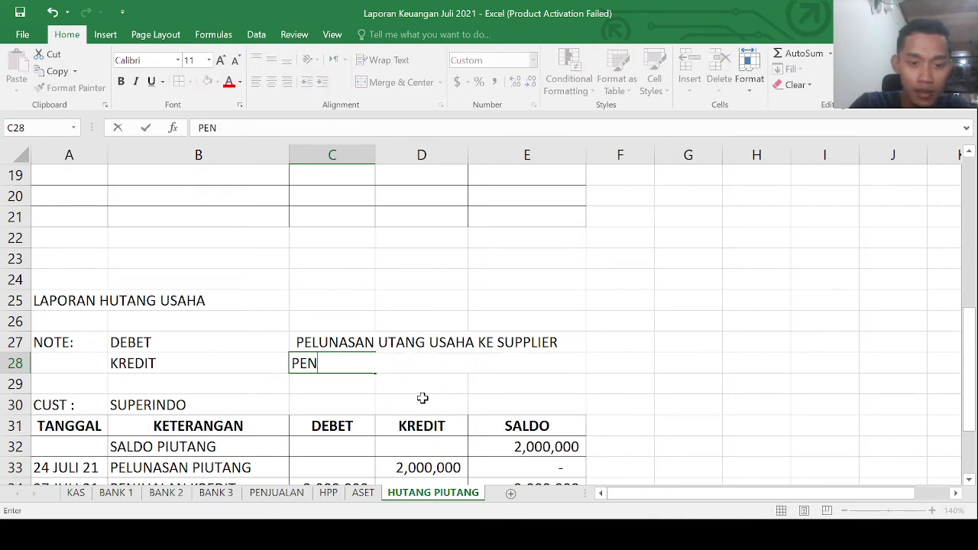
pyautogui.press('BackSpace')
pyautogui.write('MBERIAN')
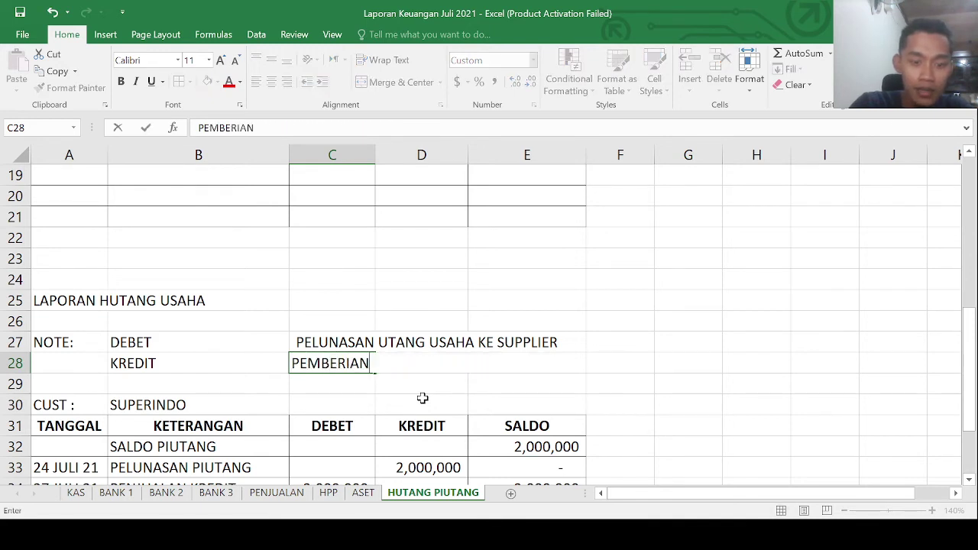
pyautogui.write(' HUTANG DA')
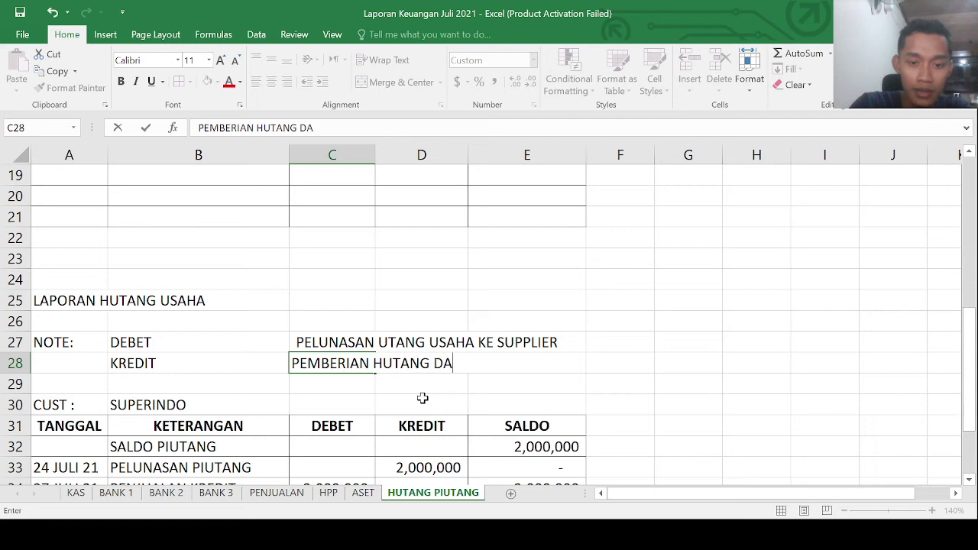
pyautogui.write('RI SUPPLIER')
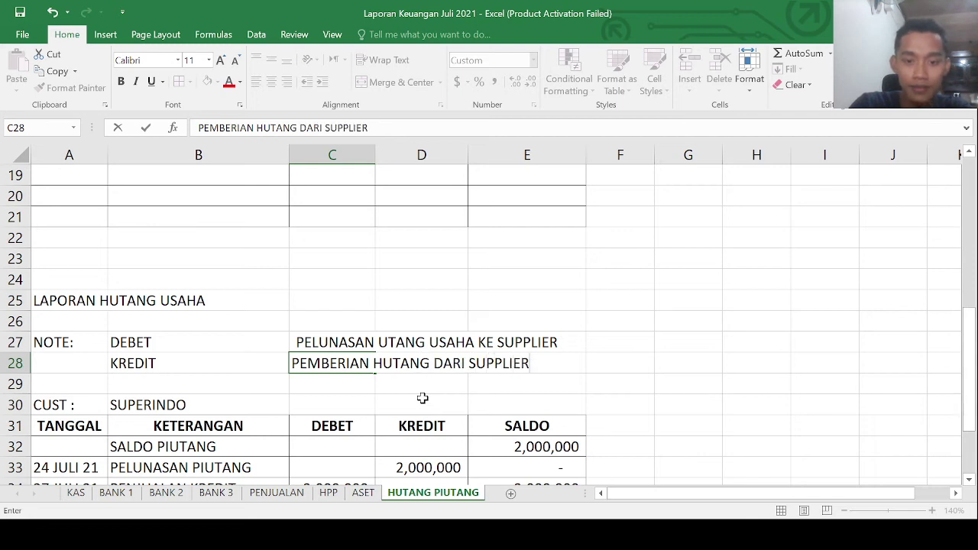
pyautogui.press('Return')
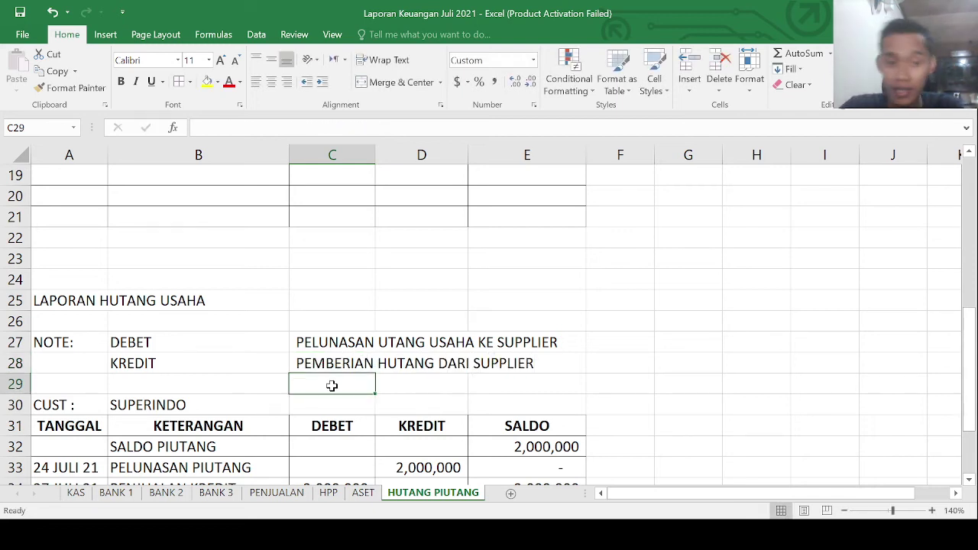
# - Clear the copied transaction entries in A33:E35 of the payables table, keeping the opening balance row
pyautogui.scroll(-3, 336, 386)
pyautogui.moveTo(74, 280)
pyautogui.mouseDown()
pyautogui.moveTo(557, 308)
pyautogui.moveTo(557, 321)
pyautogui.mouseUp()
pyautogui.press('Delete')
# - Change the name beside CUST in B30 of the payables table to TB GIRIARTO
pyautogui.click(130, 217)
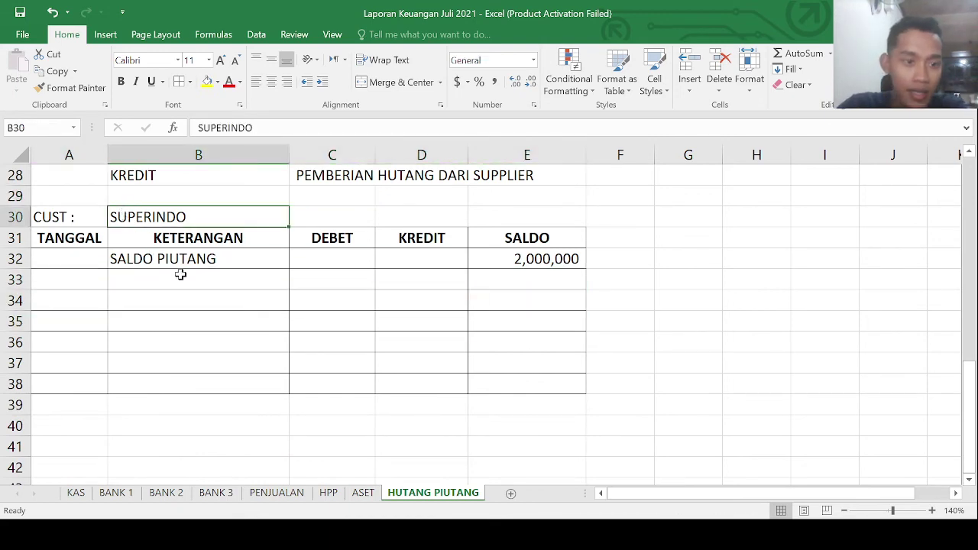
pyautogui.scroll(3, 142, 325)
pyautogui.scroll(-2, 81, 386)
pyautogui.click(84, 282)
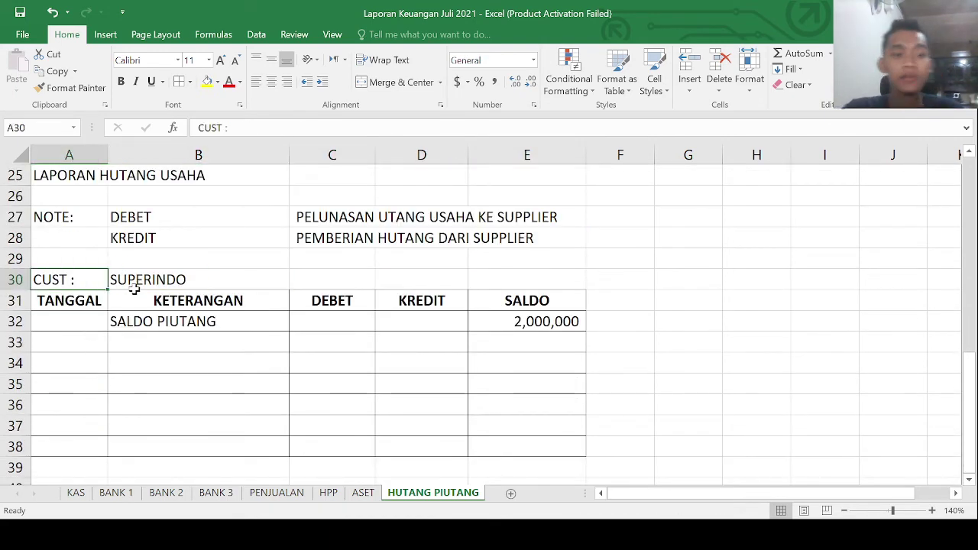
pyautogui.click(135, 289)
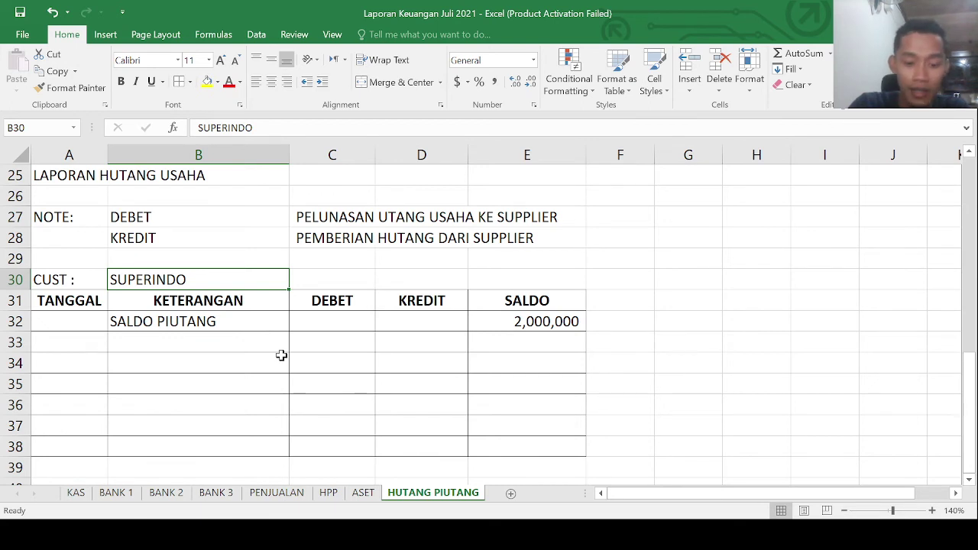
pyautogui.write('TB')
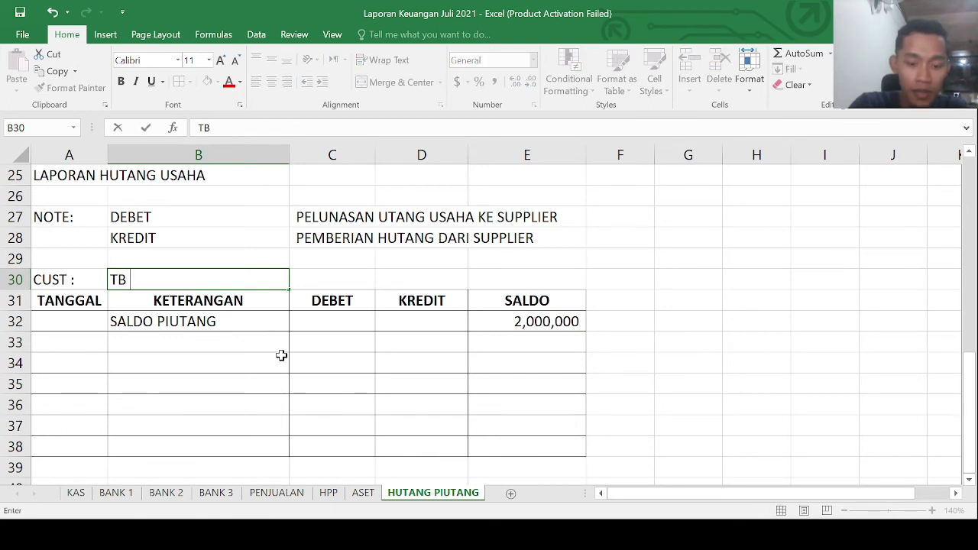
pyautogui.write(' GIRIA')
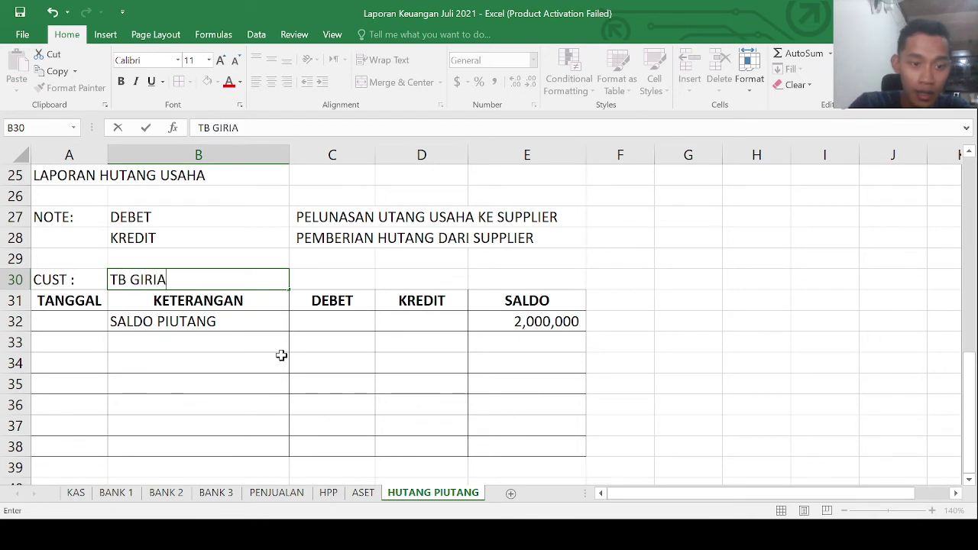
pyautogui.write('RTO')
pyautogui.press('Return')
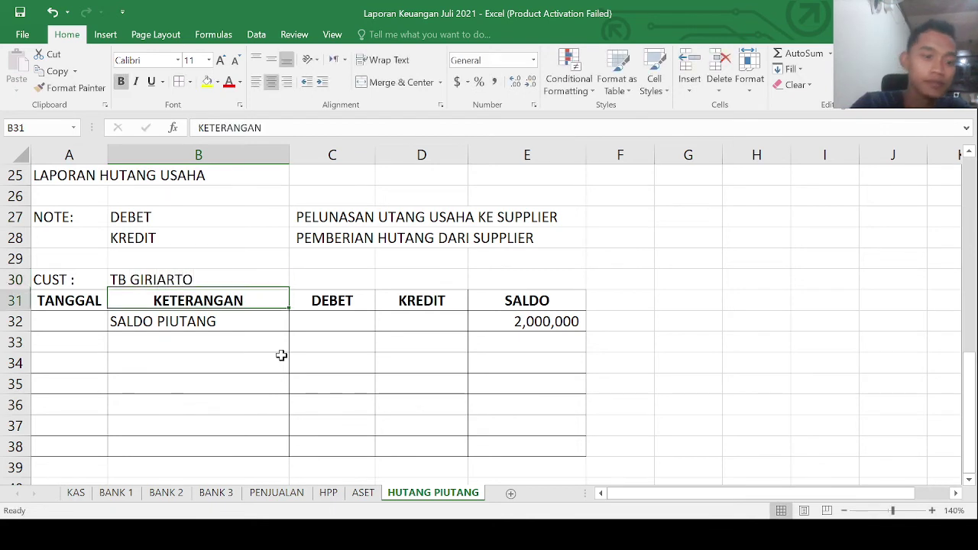
# - Change the opening balance description in B32 to SALDO HUTANG
pyautogui.click(226, 323)
pyautogui.doubleClick(227, 324)
pyautogui.moveTo(228, 324); pyautogui.dragTo(164, 323)
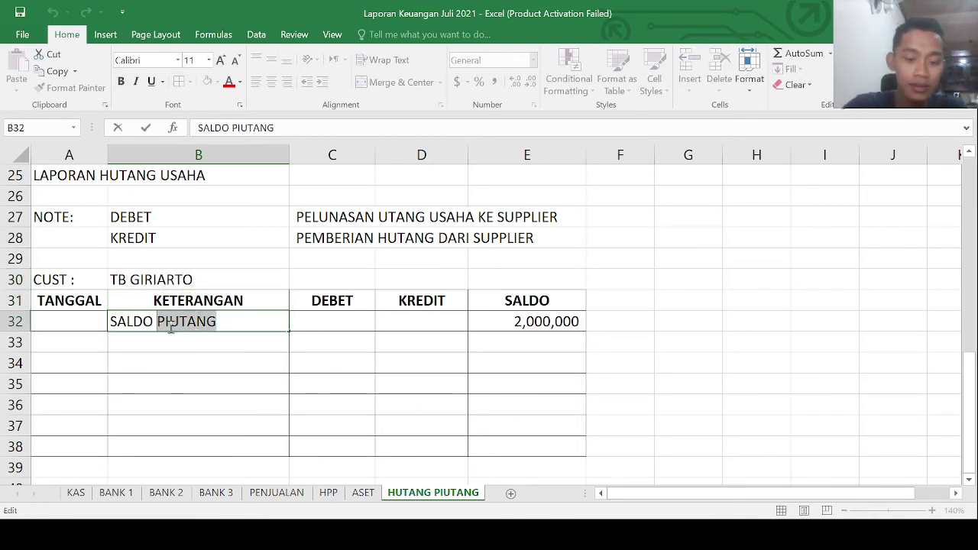
pyautogui.write('HUTANG')
pyautogui.press('Return')
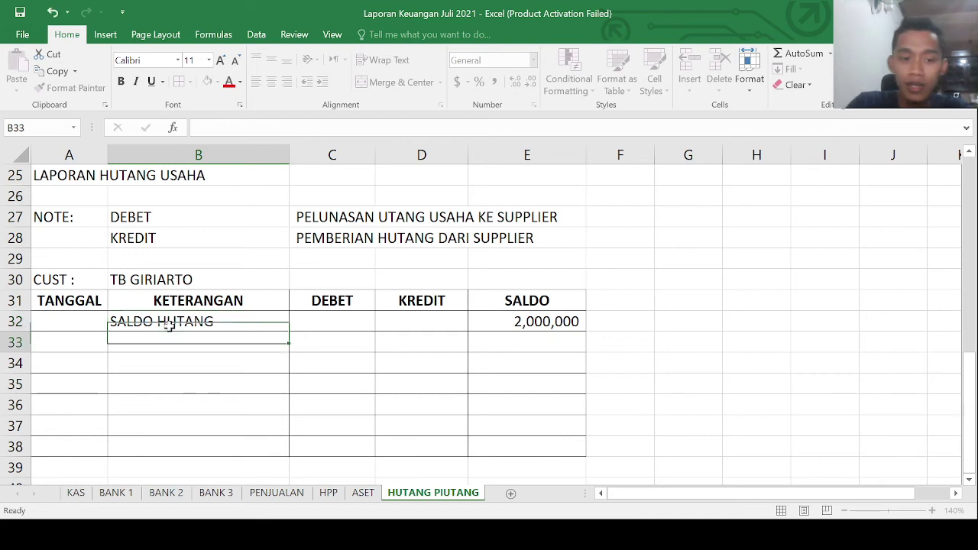
# - Set the SALDO HUTANG opening balance in E32 to 500000
pyautogui.press('Up')
pyautogui.press('Right')
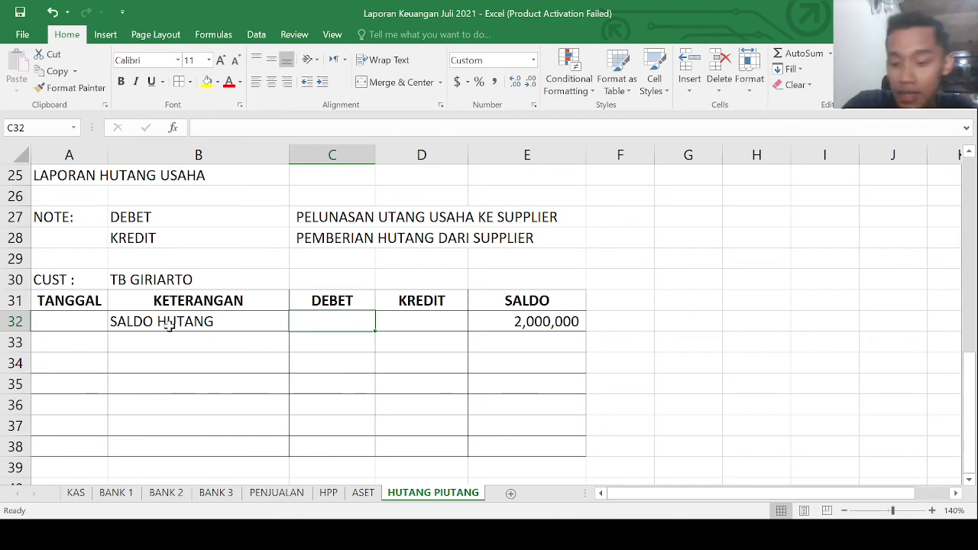
pyautogui.press('Right')
pyautogui.press('Right')
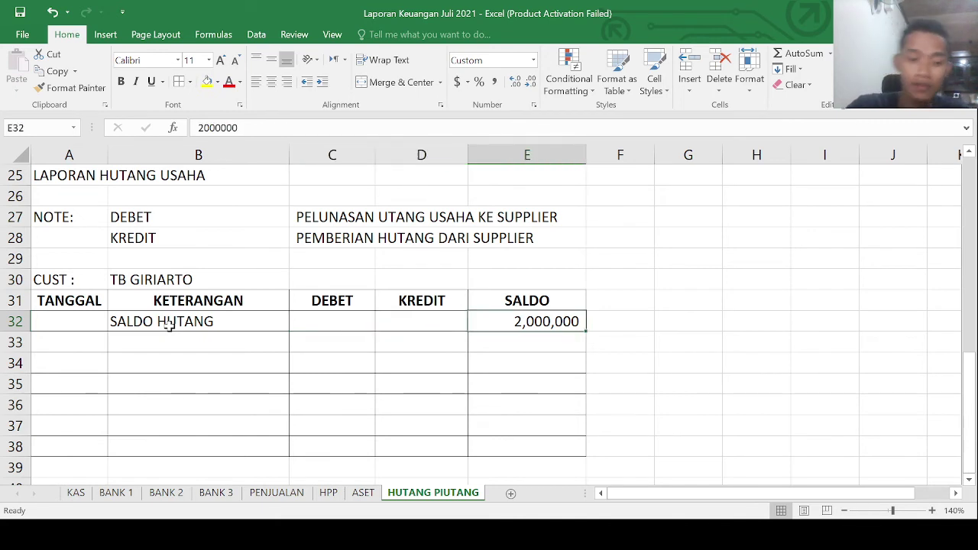
pyautogui.press('F2')
pyautogui.press('BackSpace')
pyautogui.press('BackSpace')
pyautogui.press('BackSpace')
pyautogui.press('BackSpace')
pyautogui.press('BackSpace')
pyautogui.press('BackSpace')
pyautogui.press('BackSpace')
pyautogui.write('500000')
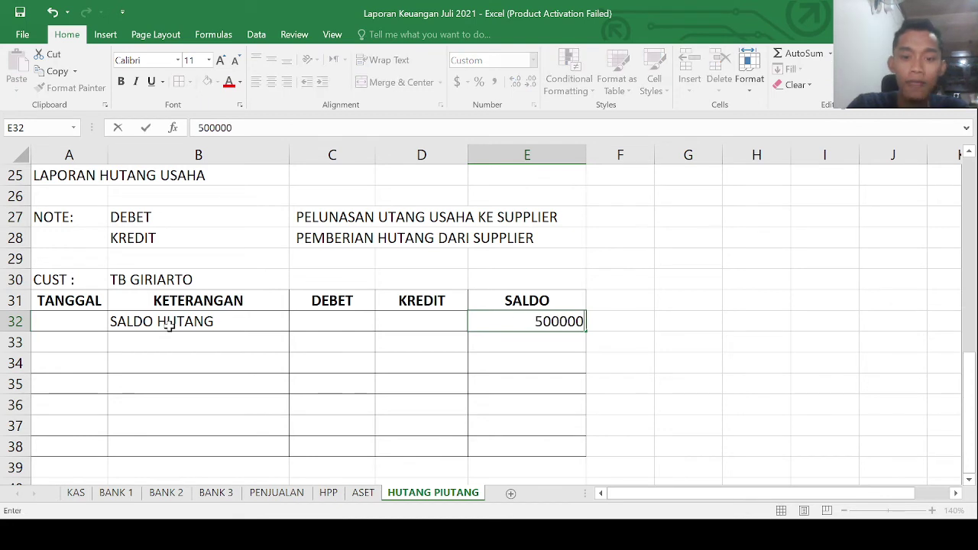
pyautogui.press('Return')
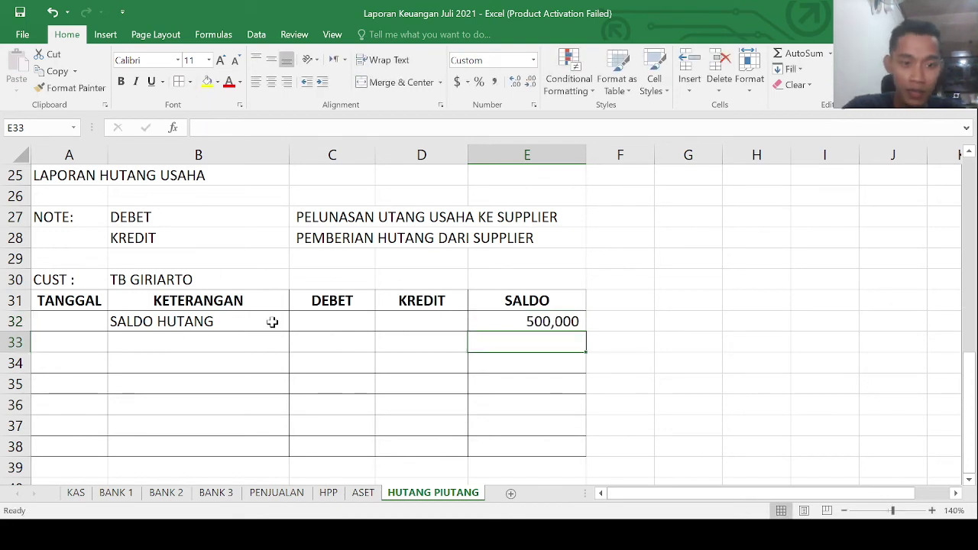
# - Enter the date 24 JULI 21 in A33 and the description MEMBAYAR HUTANG in B33 of the TB GIRIARTO table
pyautogui.click(186, 282)
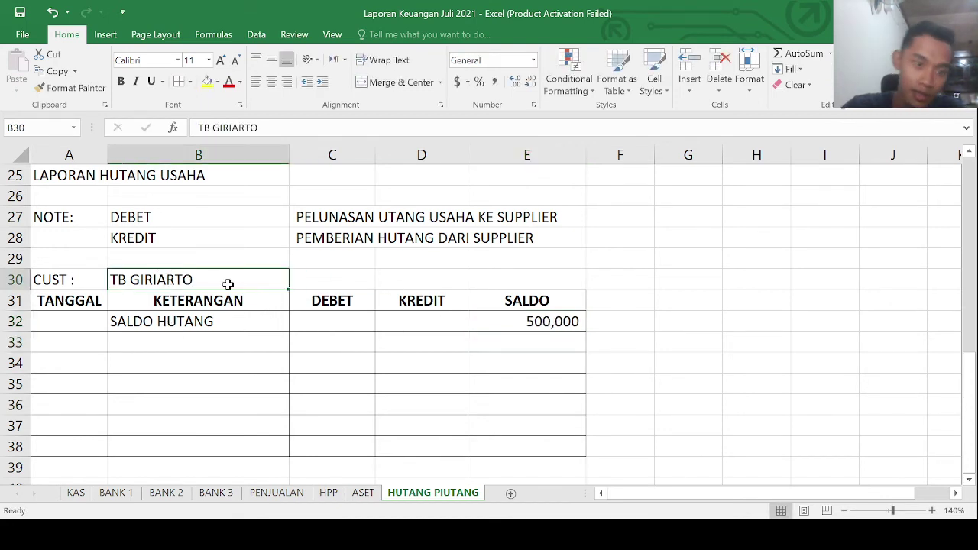
pyautogui.click(500, 313)
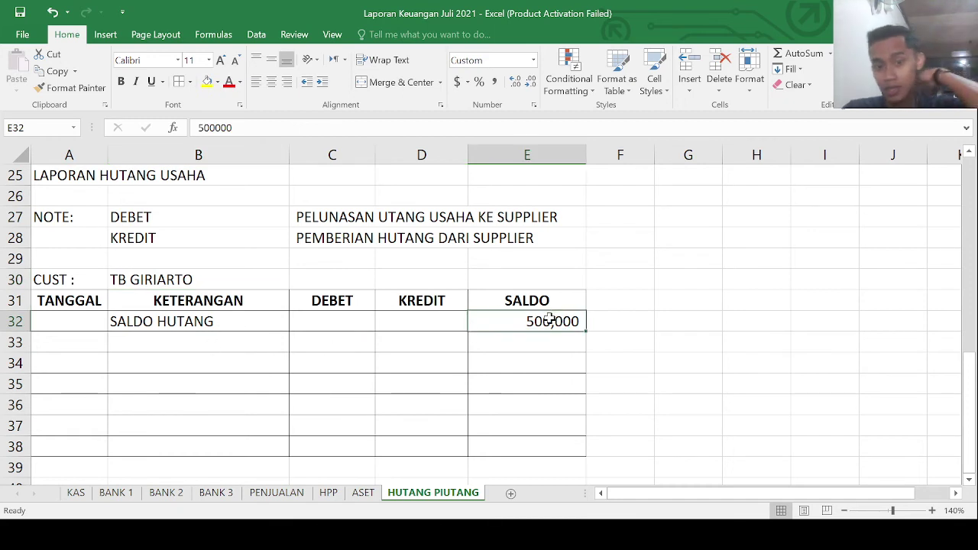
pyautogui.click(71, 346)
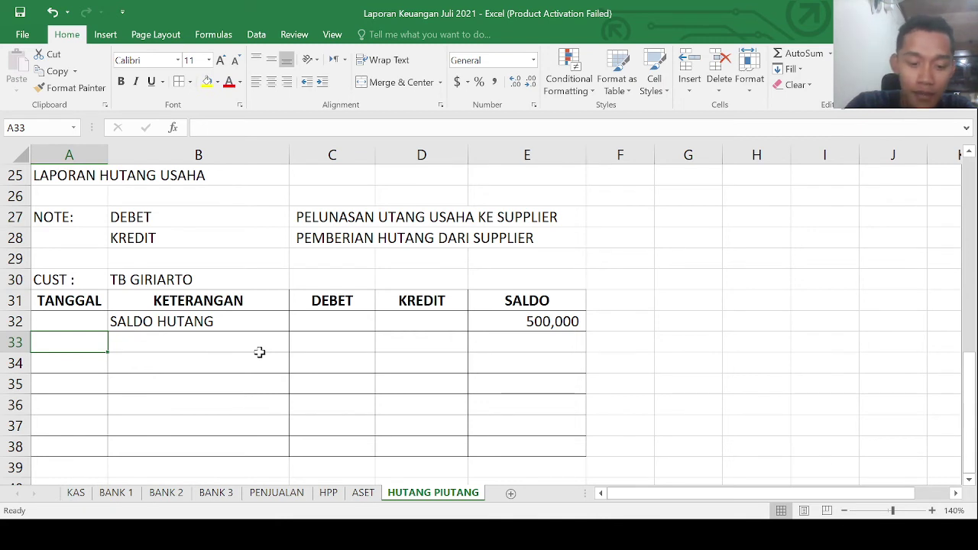
pyautogui.write('24 JUL')
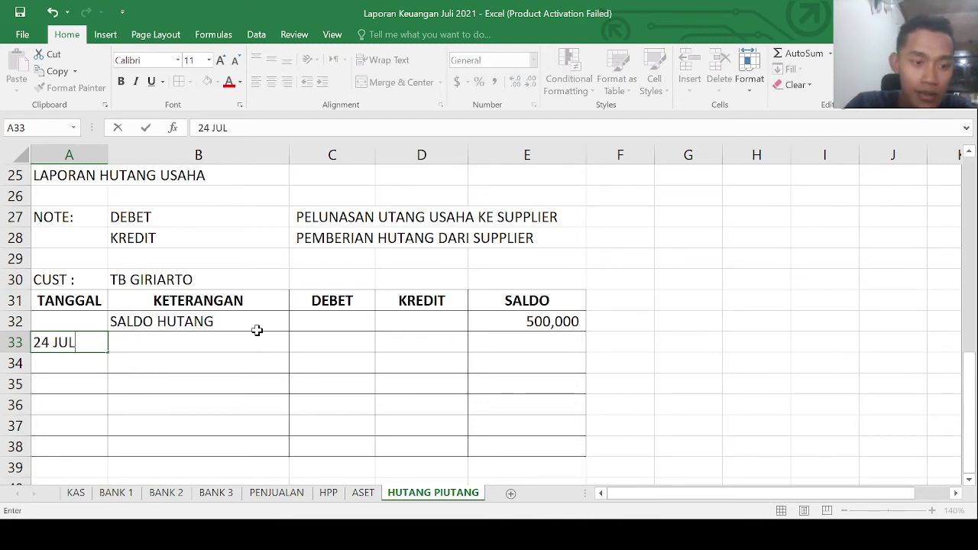
pyautogui.write('I 21')
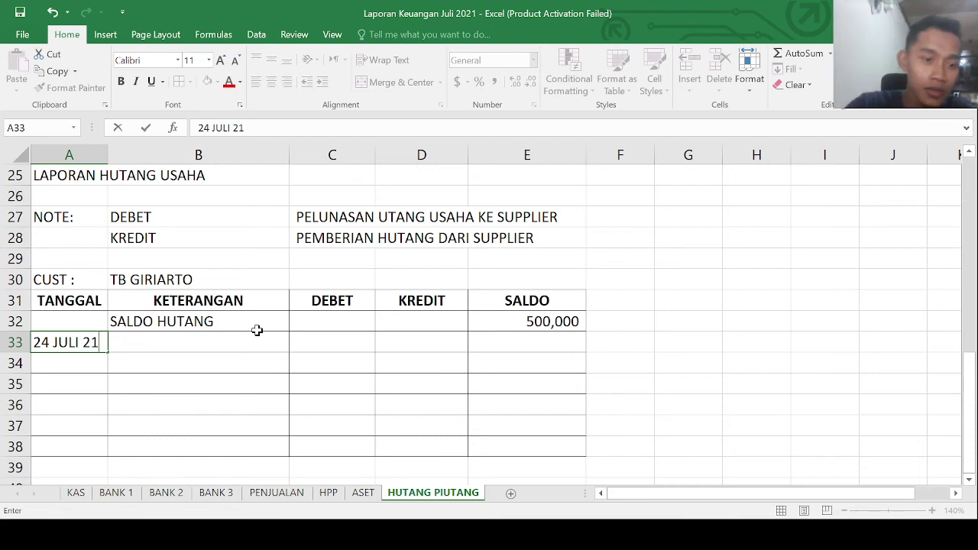
pyautogui.click(258, 335)
pyautogui.write('MEM')
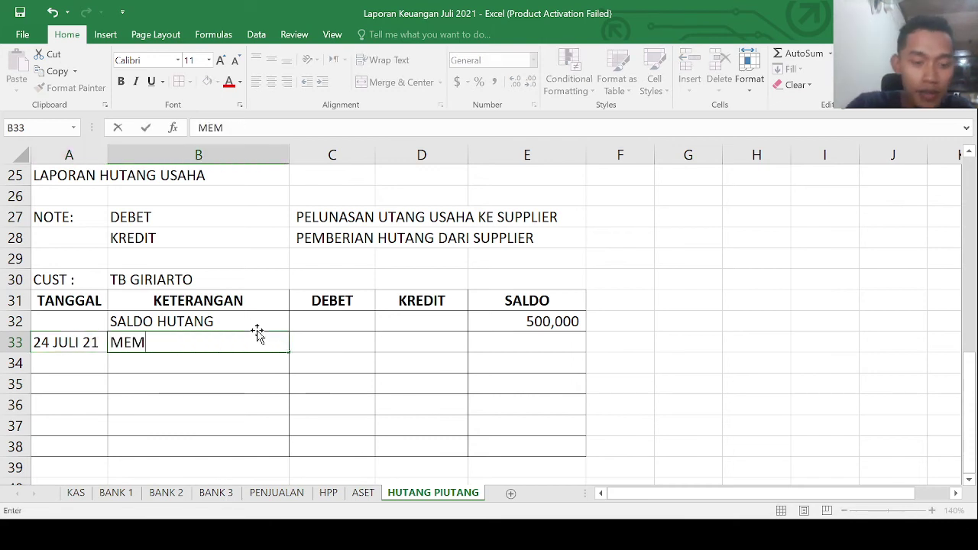
pyautogui.write('BAYAR HUTANG')
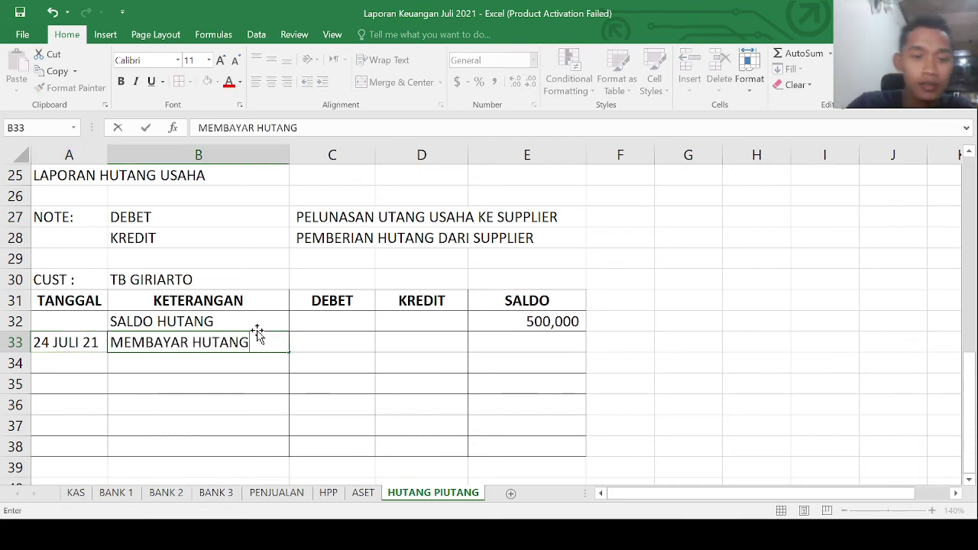
pyautogui.press('Tab')
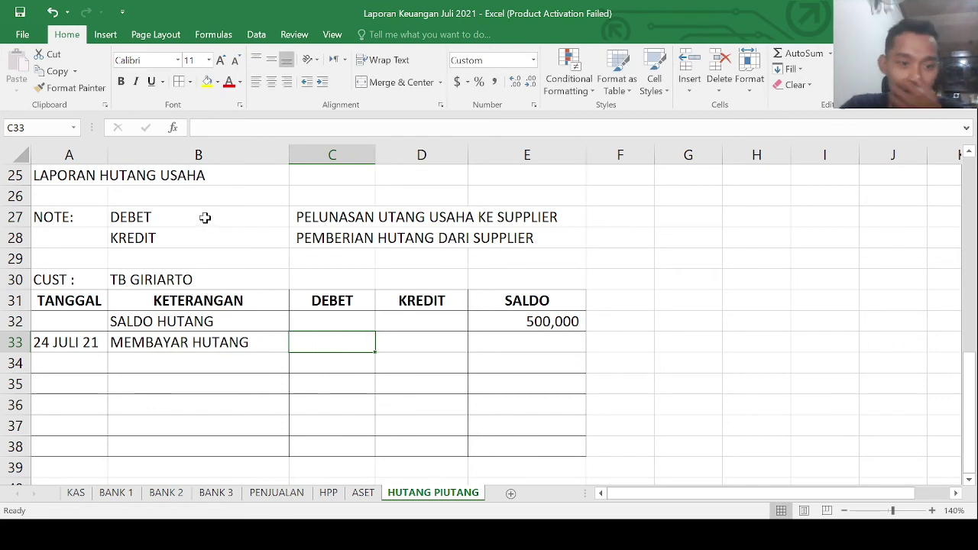
# - Enter 500000 as the DEBET amount in C33 for the MEMBAYAR HUTANG transaction
pyautogui.moveTo(206, 217); pyautogui.dragTo(355, 219)
pyautogui.click(353, 219)
pyautogui.click(432, 217)
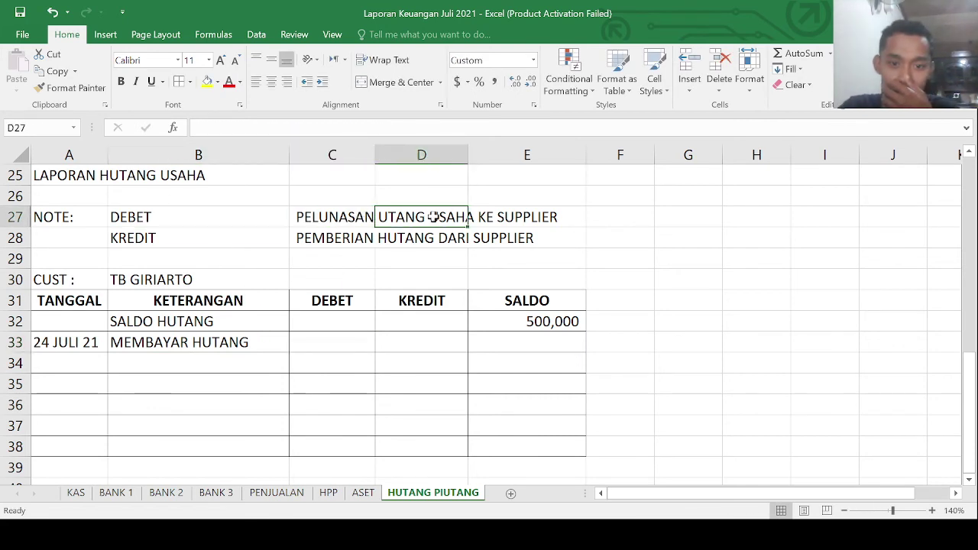
pyautogui.click(340, 218)
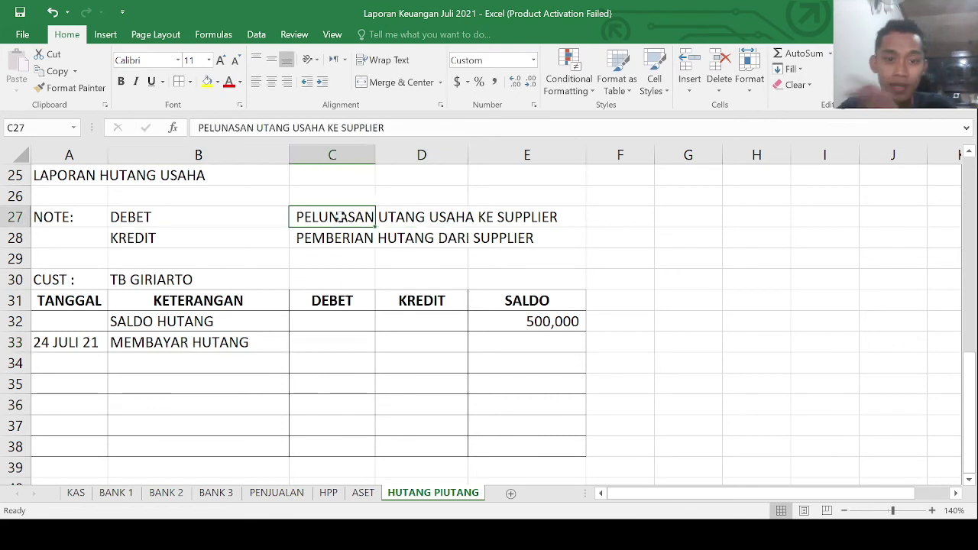
pyautogui.click(338, 341)
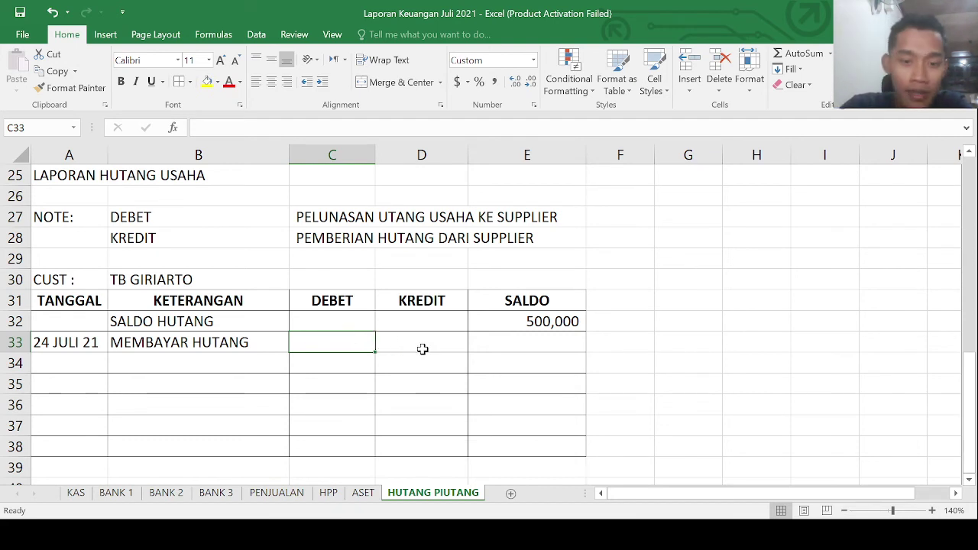
pyautogui.write('500,')
pyautogui.write('00000')
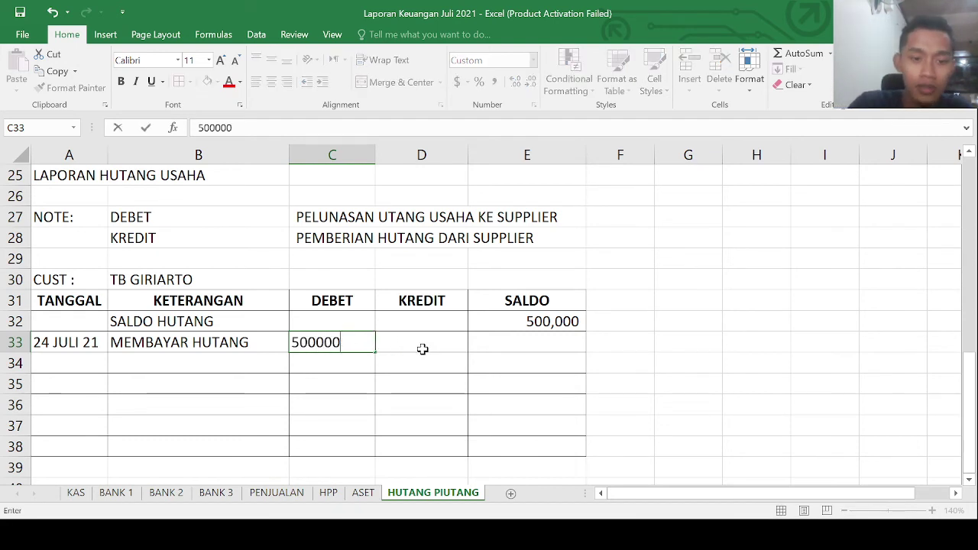
pyautogui.press('Return')
# - Calculate the SALDO in E33 with the formula =E32+D33-C33
pyautogui.click(422, 345)
pyautogui.click(568, 341)
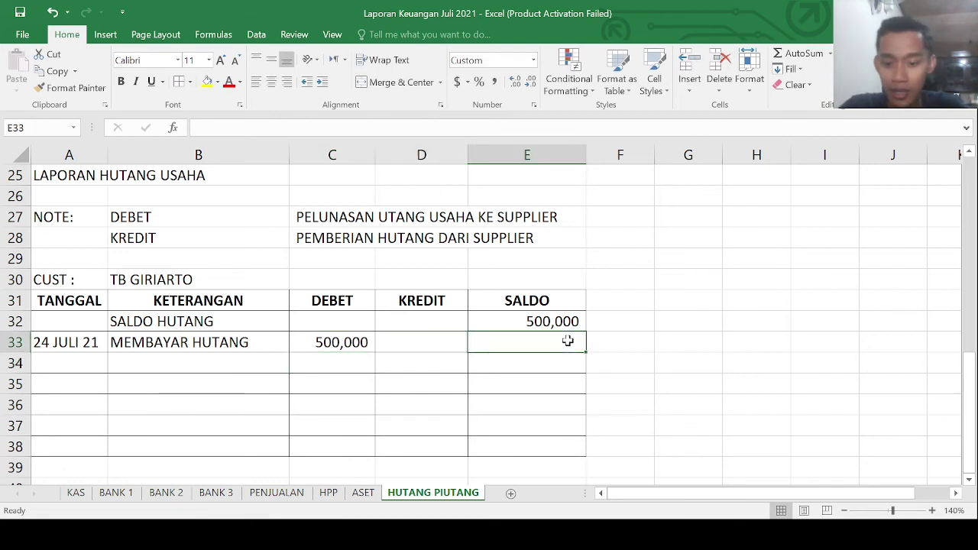
pyautogui.write('=')
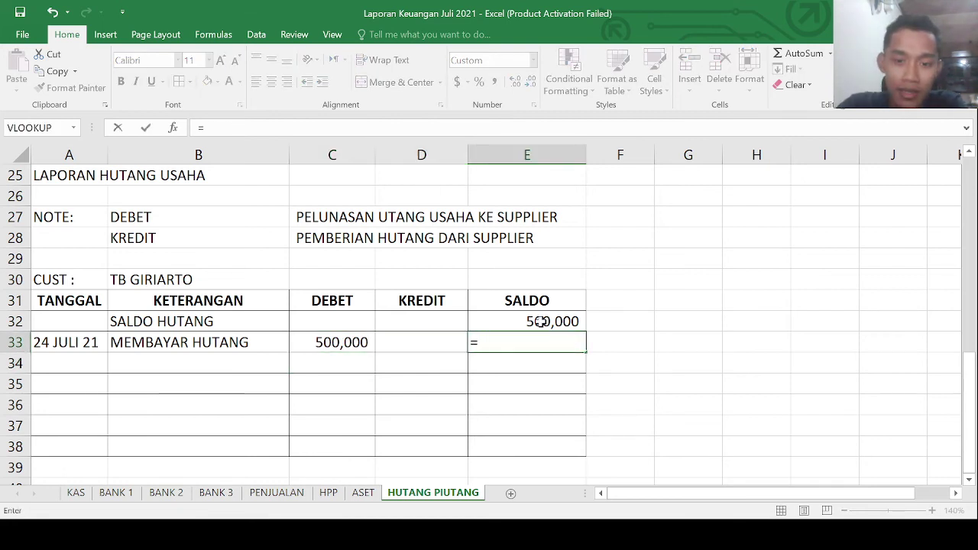
pyautogui.click(540, 322)
pyautogui.write('+')
pyautogui.click(448, 338)
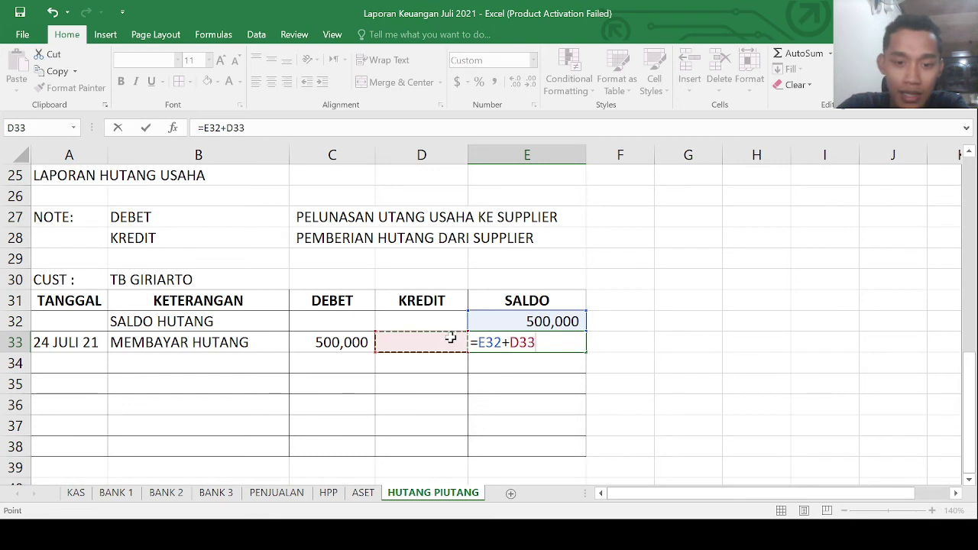
pyautogui.write('-')
pyautogui.click(332, 344)
pyautogui.press('Return')
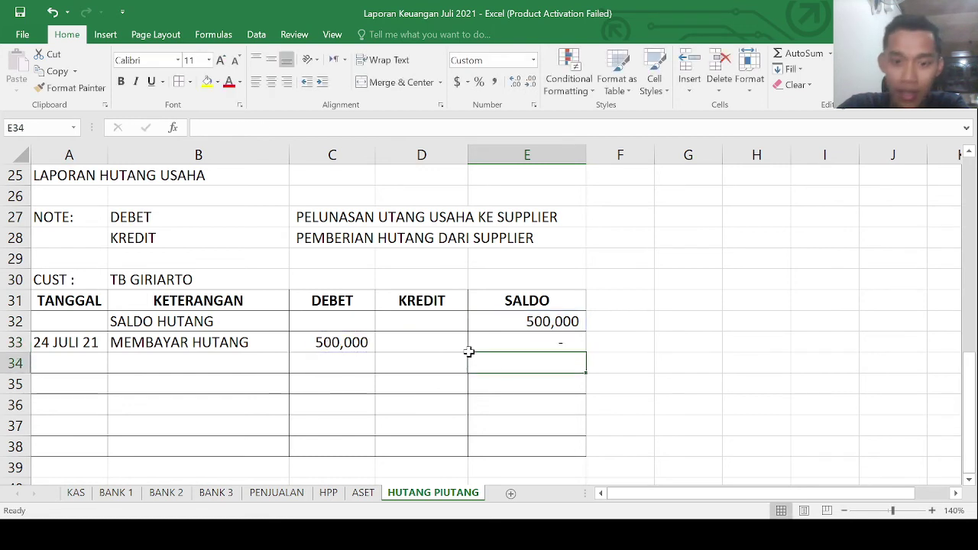
pyautogui.click(561, 341)
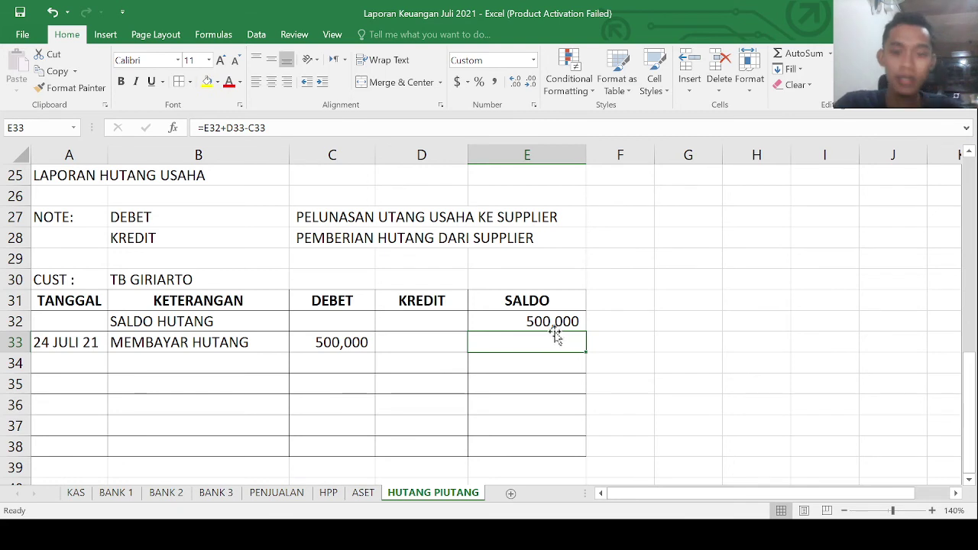
# - Enter 27 JULI 21 in A34 and PEMBERIAN HUTANG DARI SUPPLIER in B34, and widen column B to fit the description
pyautogui.click(76, 364)
pyautogui.write('27 JULI 21')
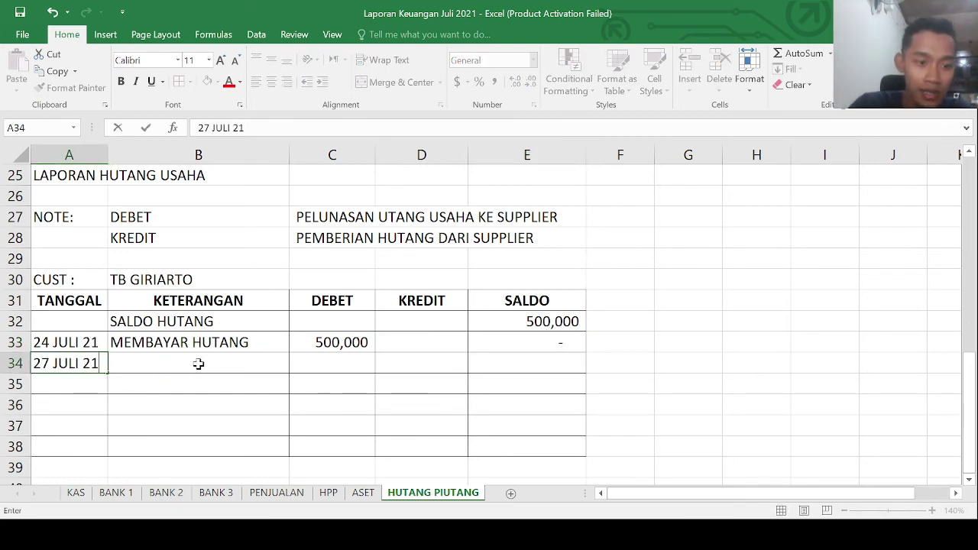
pyautogui.click(198, 364)
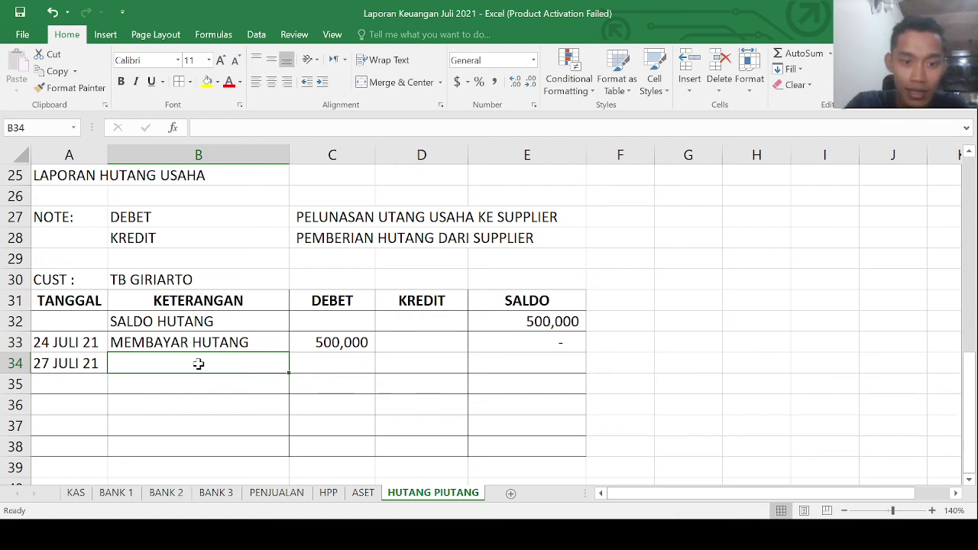
pyautogui.write('PEM')
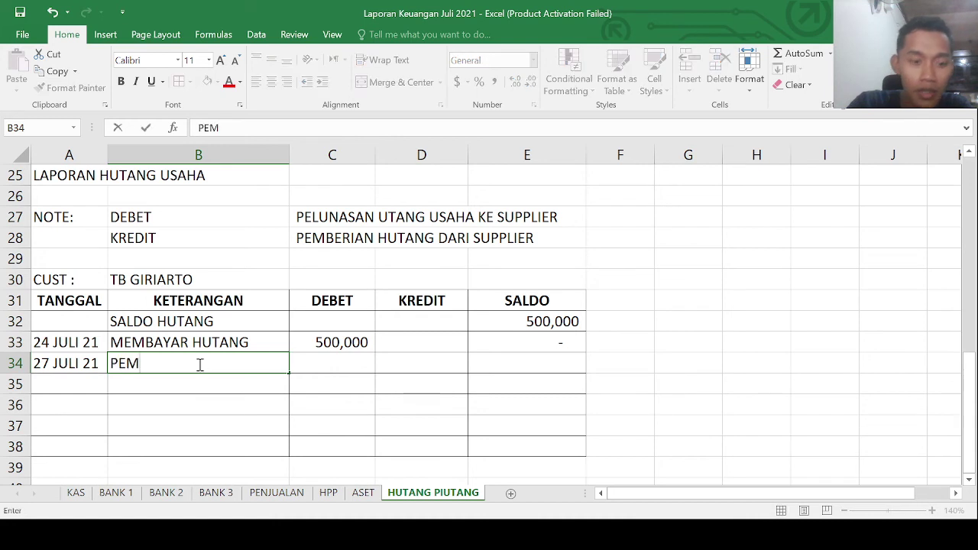
pyautogui.write('BERIAN HUTANG ')
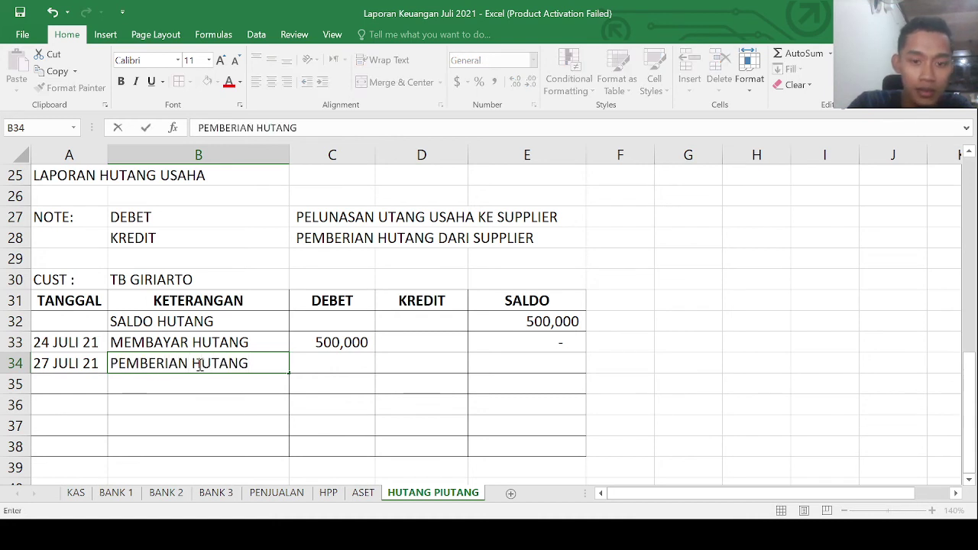
pyautogui.write('S')
pyautogui.press('BackSpace')
pyautogui.write('DARI SUPPLIER')
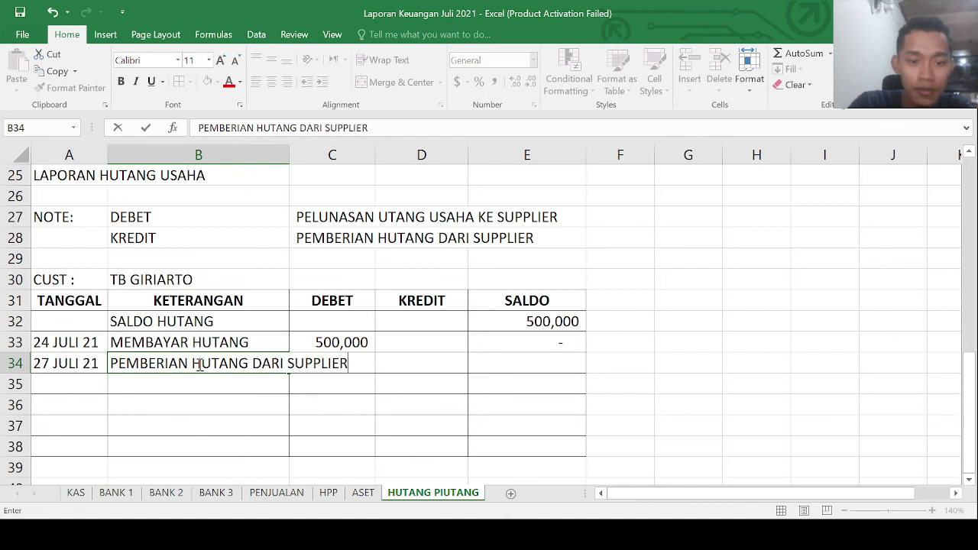
pyautogui.press('Tab')
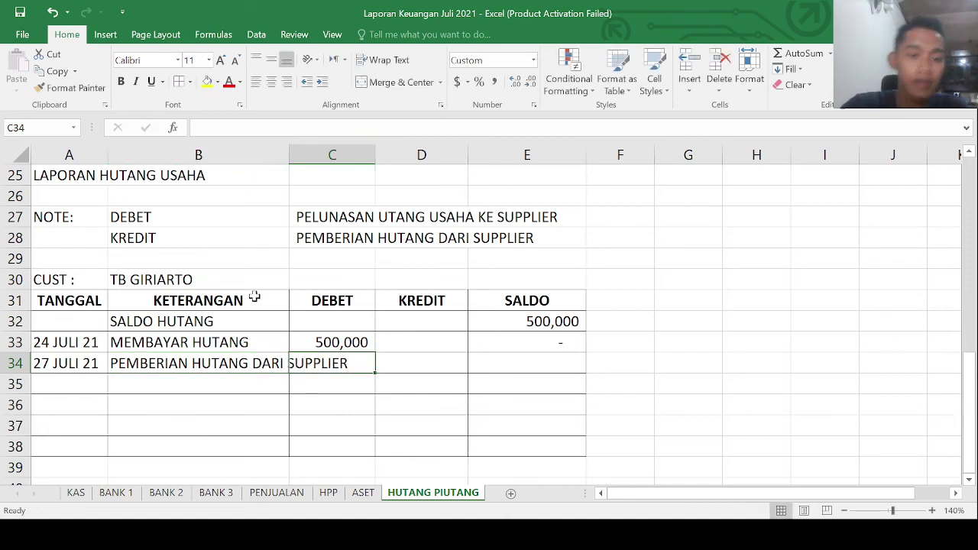
pyautogui.moveTo(289, 155); pyautogui.dragTo(358, 157)
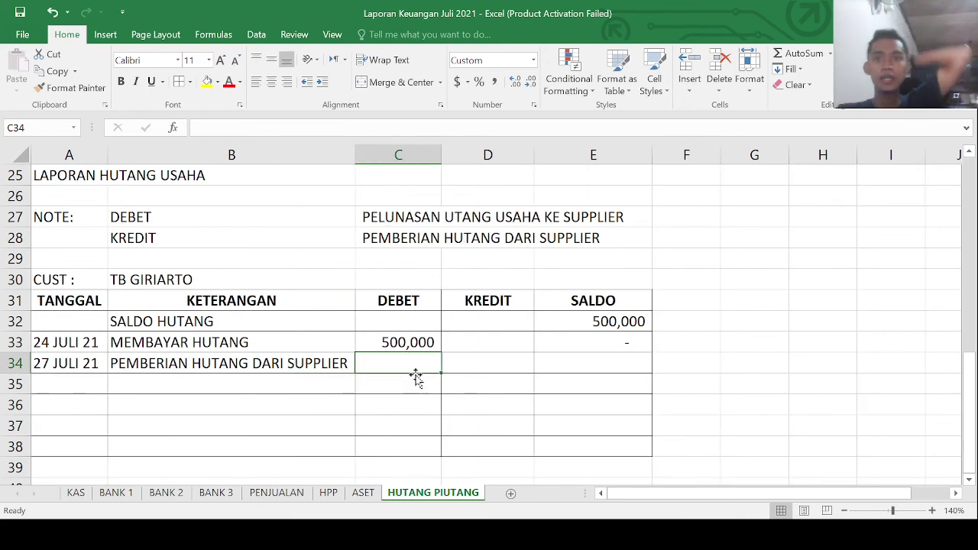
# - Enter 600000 as the KREDIT amount in D34 for the PEMBERIAN HUTANG DARI SUPPLIER transaction
pyautogui.click(477, 358)
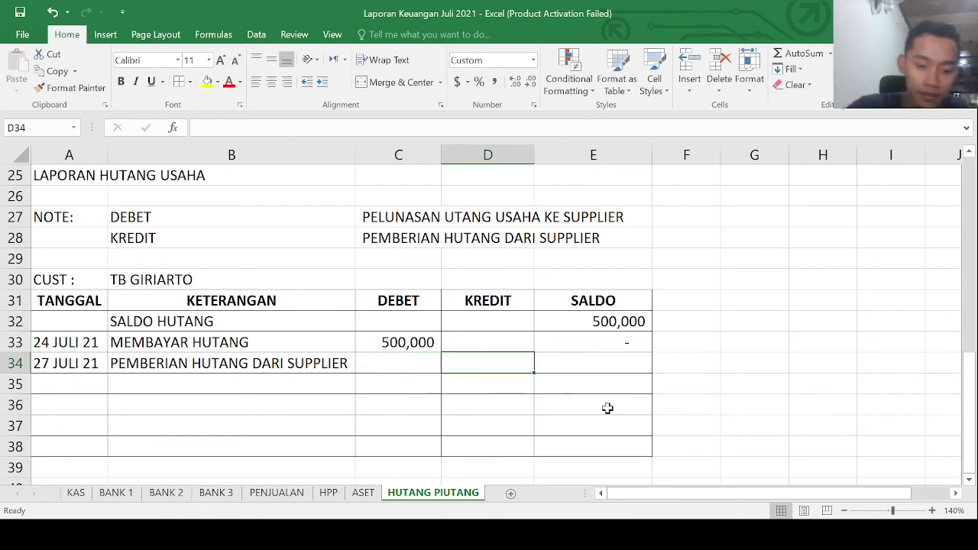
pyautogui.write('6')
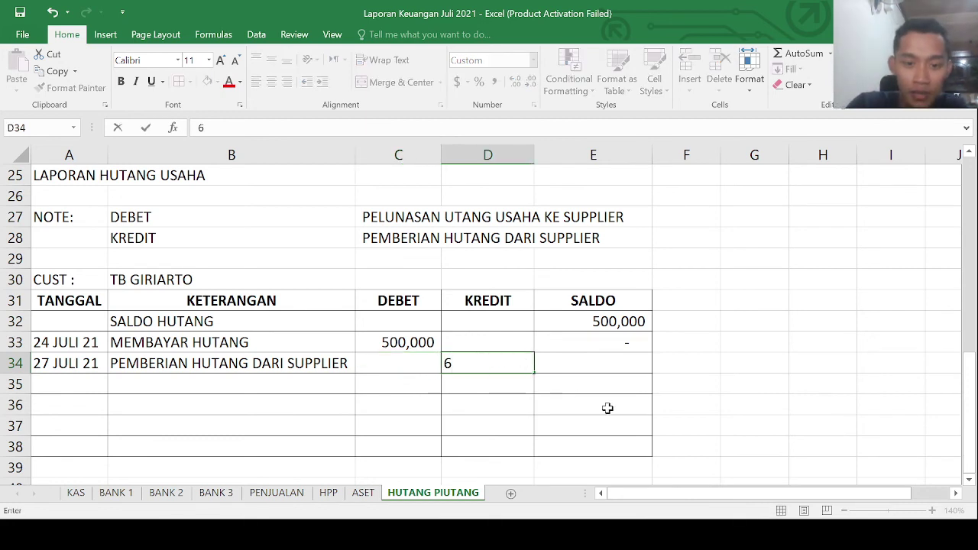
pyautogui.write('00,000')
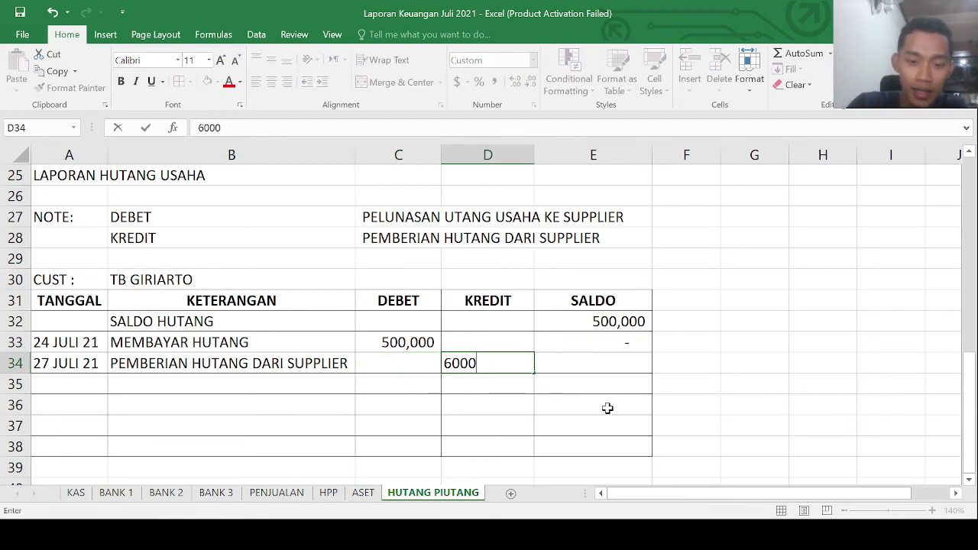
pyautogui.press('Return')
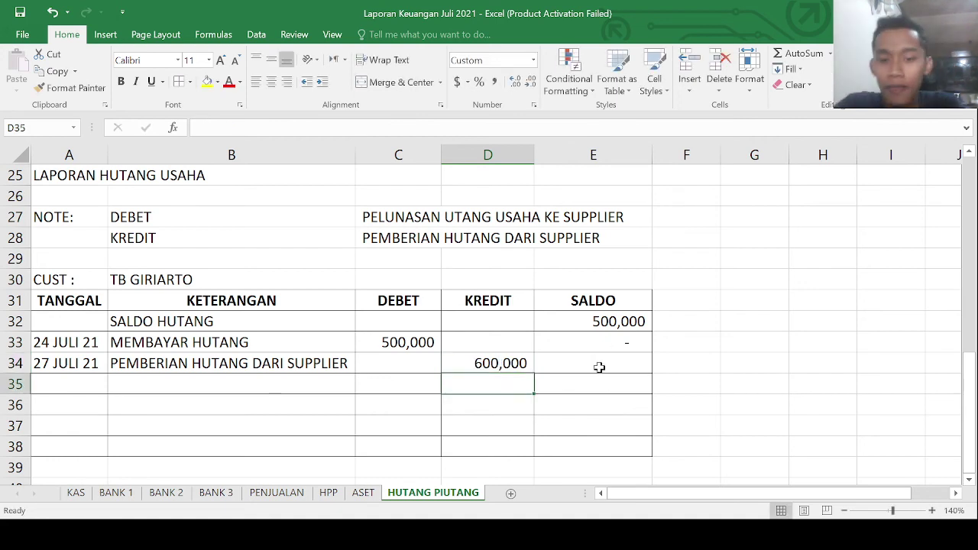
# - Fill the SALDO formula from E33 down to E34 and clear the extra copies in E35:E36
pyautogui.click(605, 345)
pyautogui.moveTo(657, 351); pyautogui.dragTo(603, 405)
pyautogui.click(610, 361)
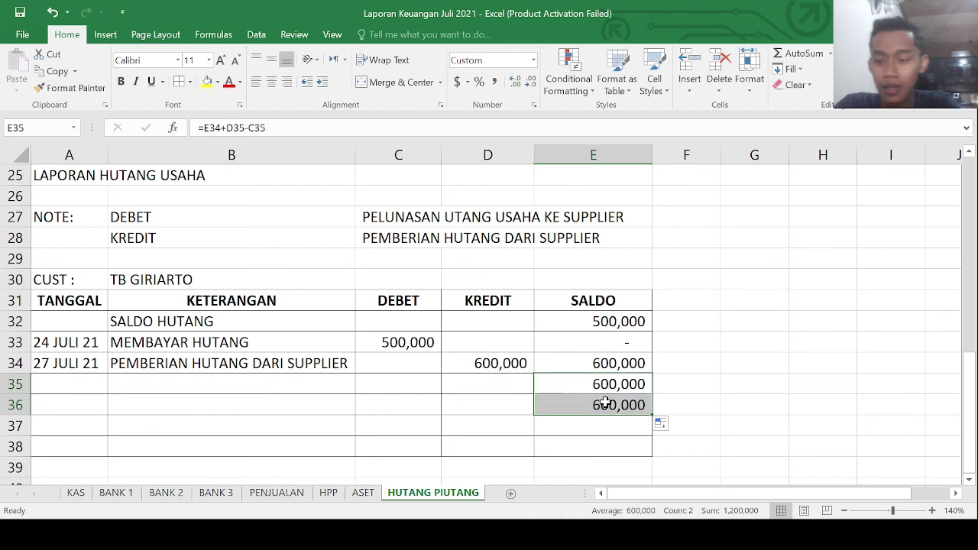
pyautogui.press('Delete')
pyautogui.click(567, 357)
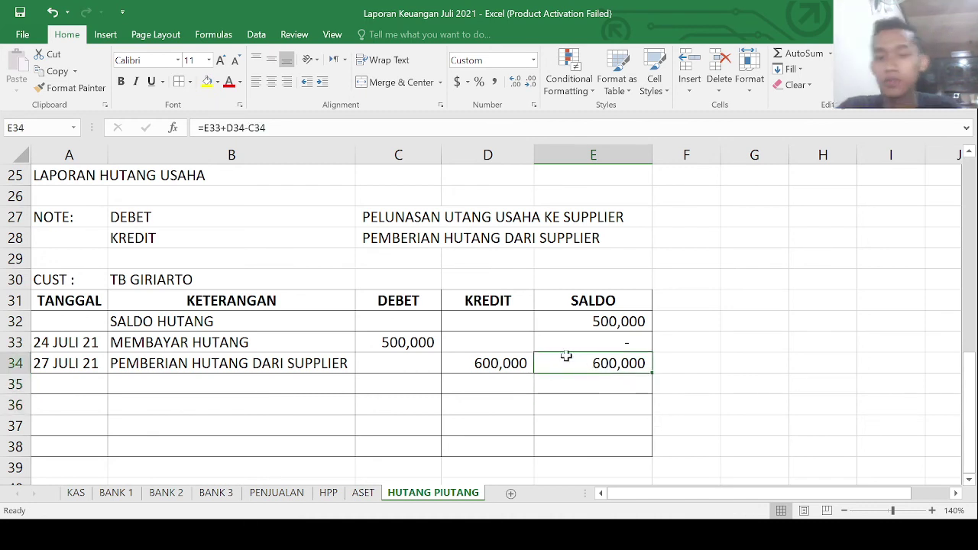
pyautogui.click(270, 363)
pyautogui.click(487, 368)
pyautogui.click(562, 366)
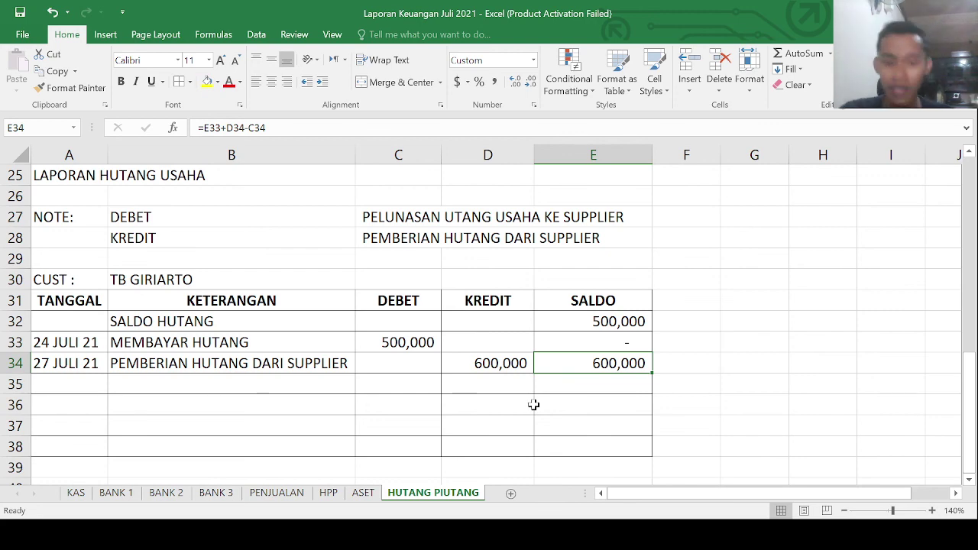
# - Highlight the entire LAPORAN HUTANG USAHA heading row 25 with yellow fill
pyautogui.scroll(8, 320, 376)
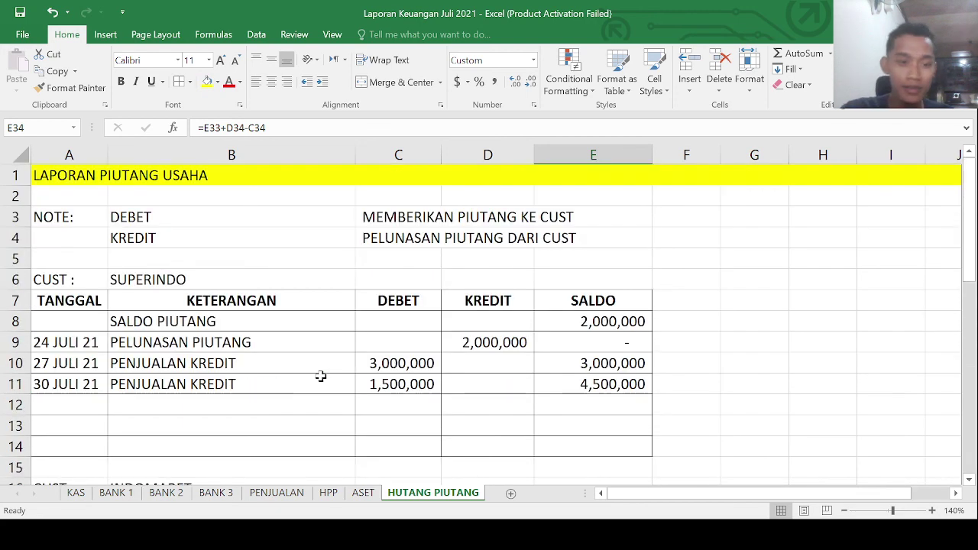
pyautogui.scroll(-5, 321, 376)
pyautogui.scroll(-3, 321, 376)
pyautogui.scroll(1, 105, 291)
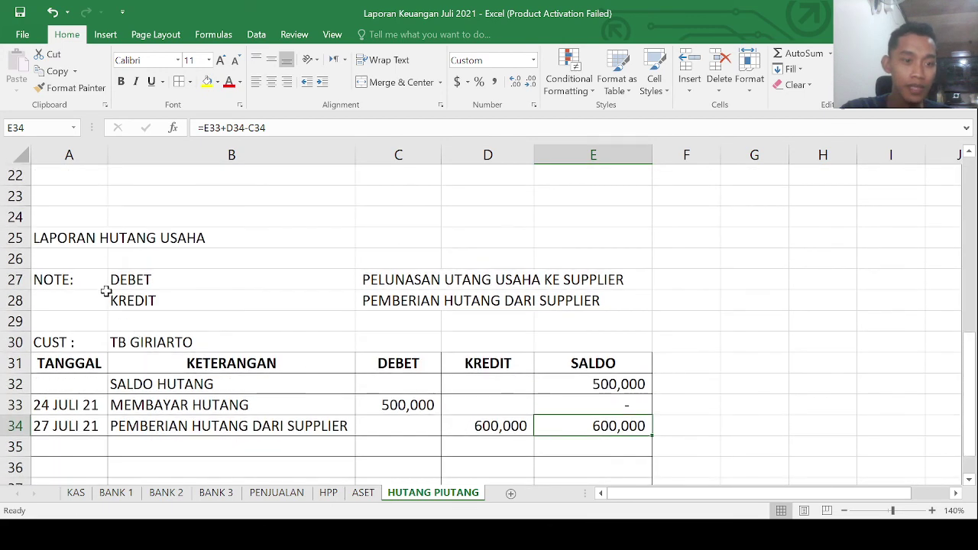
pyautogui.click(15, 238)
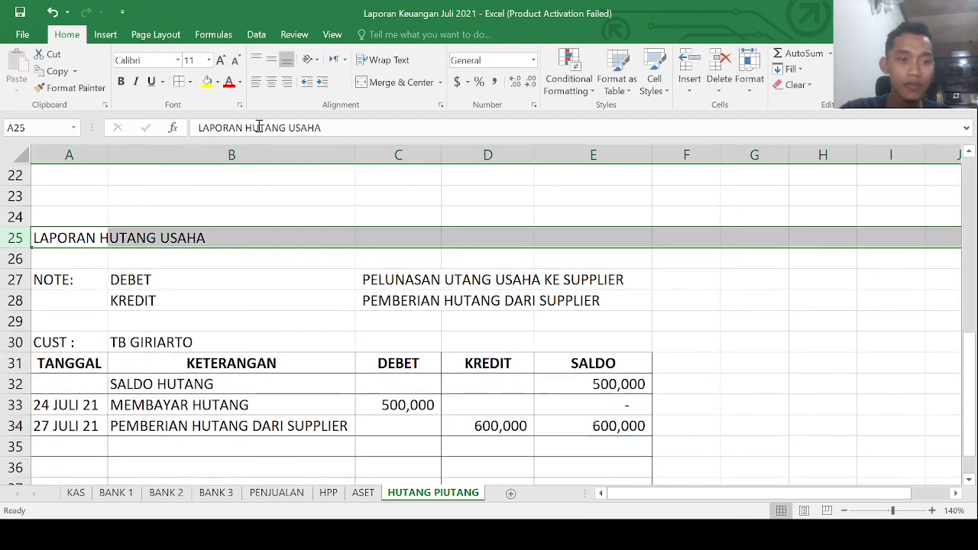
pyautogui.click(211, 88)
pyautogui.scroll(7, 471, 298)
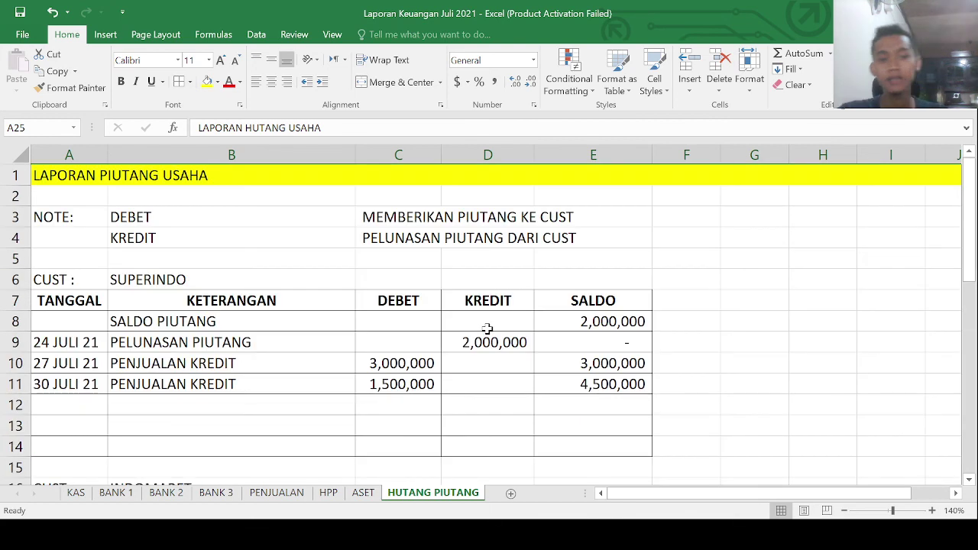
pyautogui.scroll(-4, 362, 339)
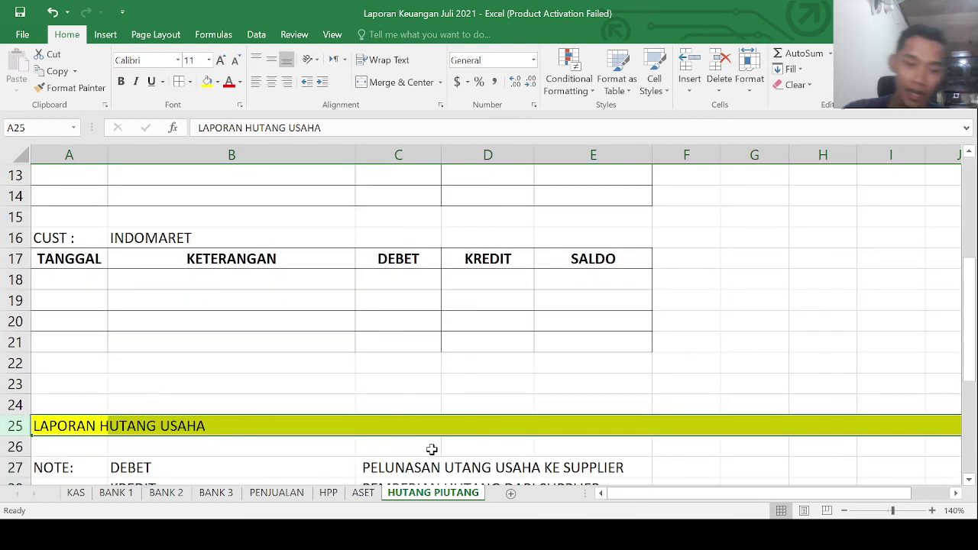
pyautogui.scroll(-4, 422, 402)
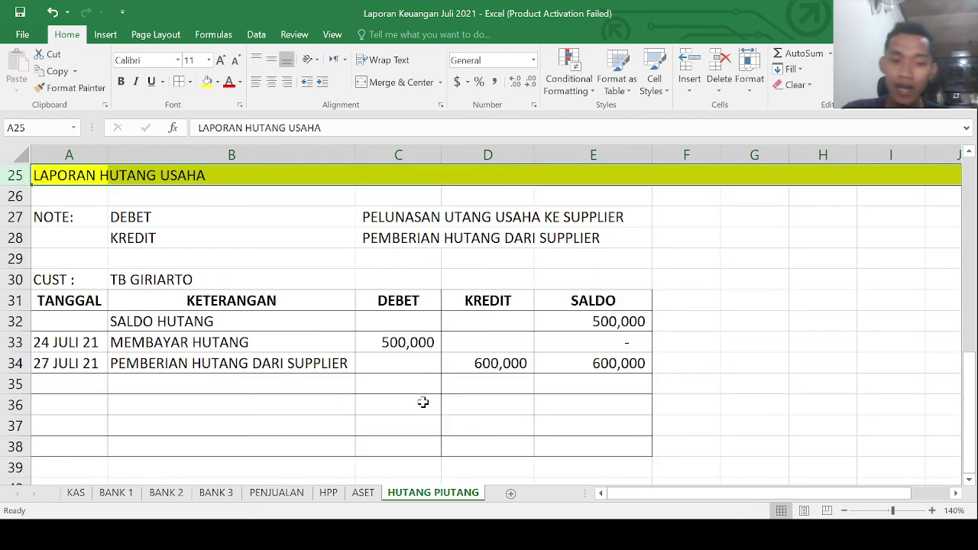
pyautogui.scroll(-1, 422, 402)
pyautogui.scroll(-2, 422, 402)
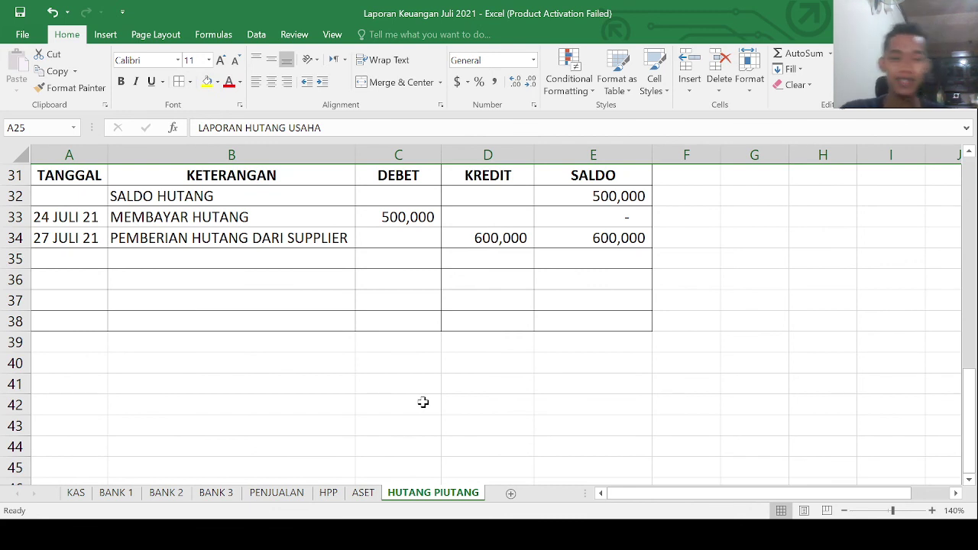
pyautogui.scroll(10, 423, 402)
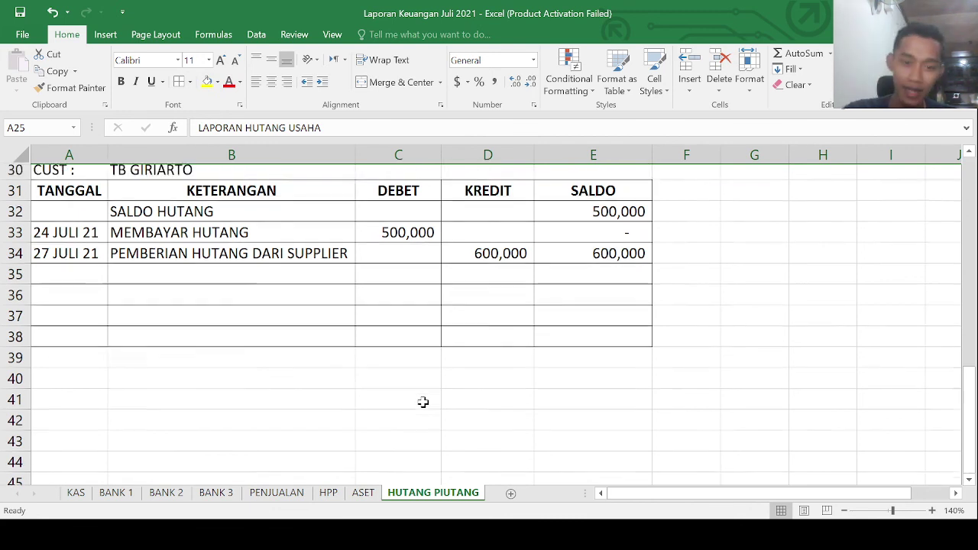